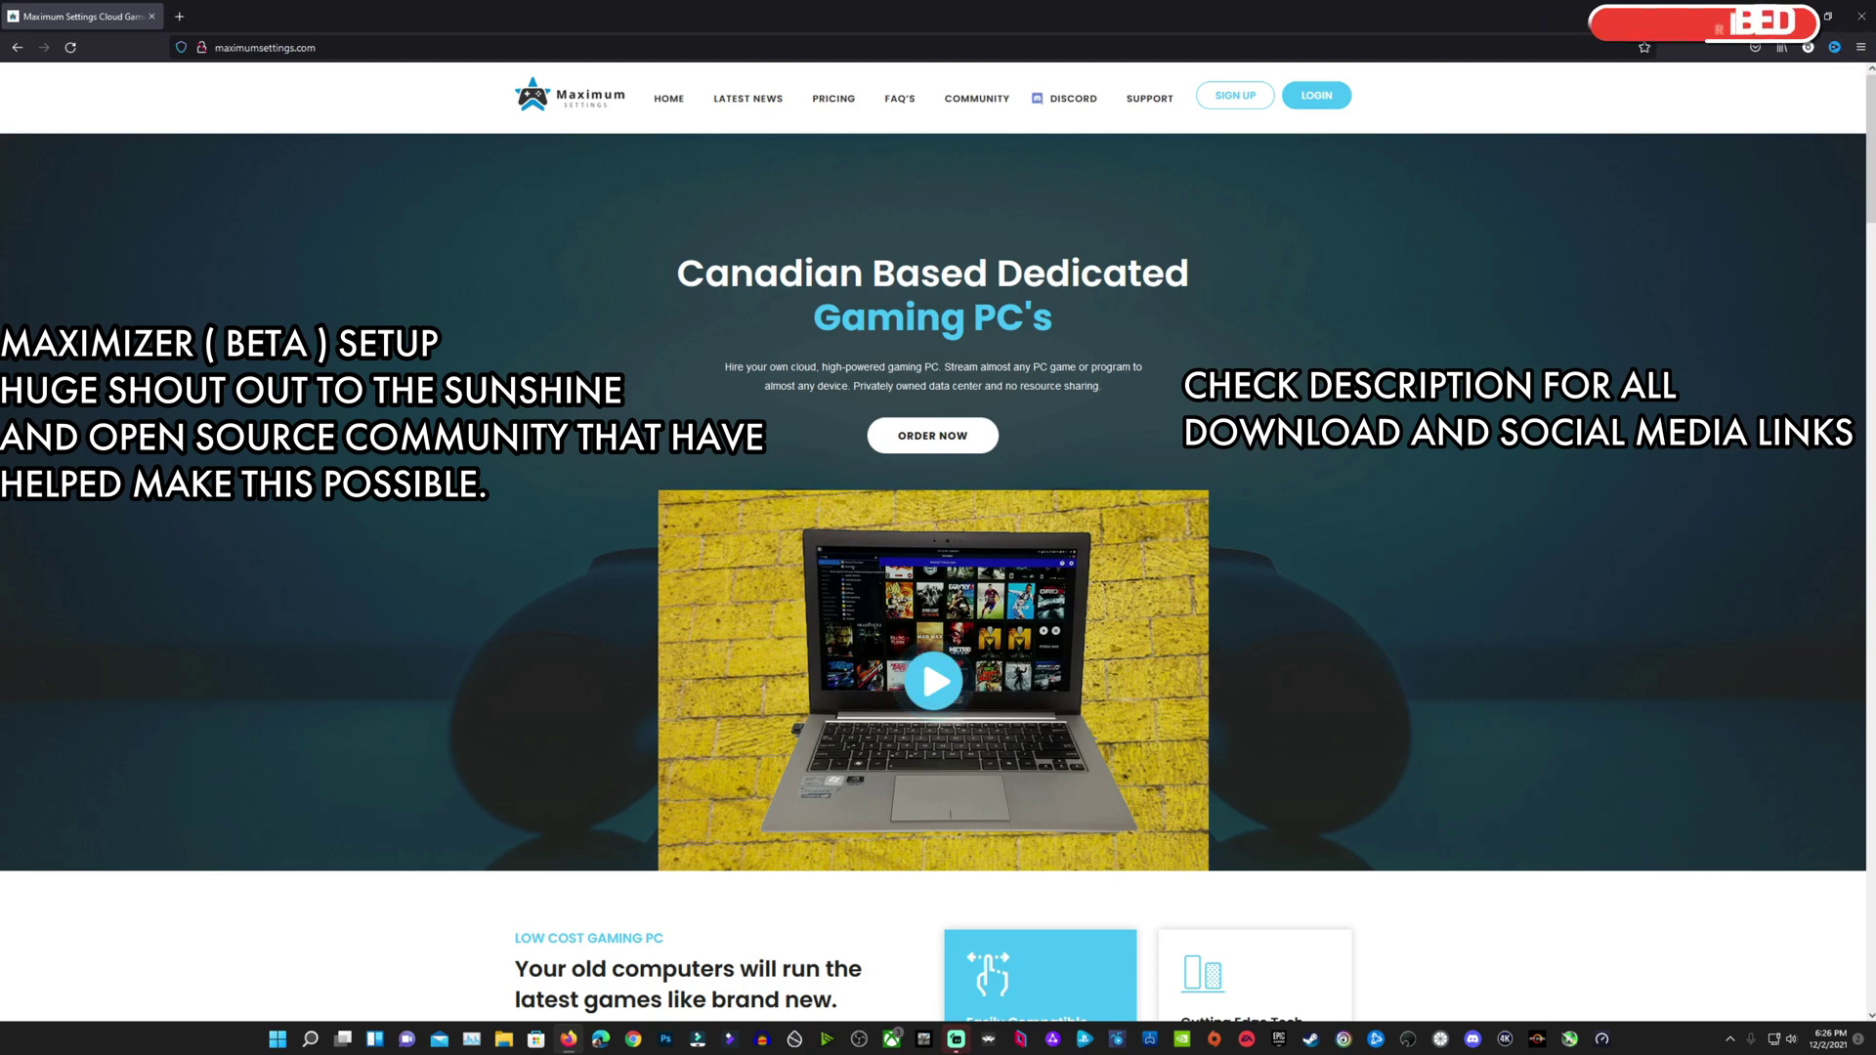
- Log in to the Maximum Settings dashboard and bring up the VM-12039 remote console
click(1321, 95)
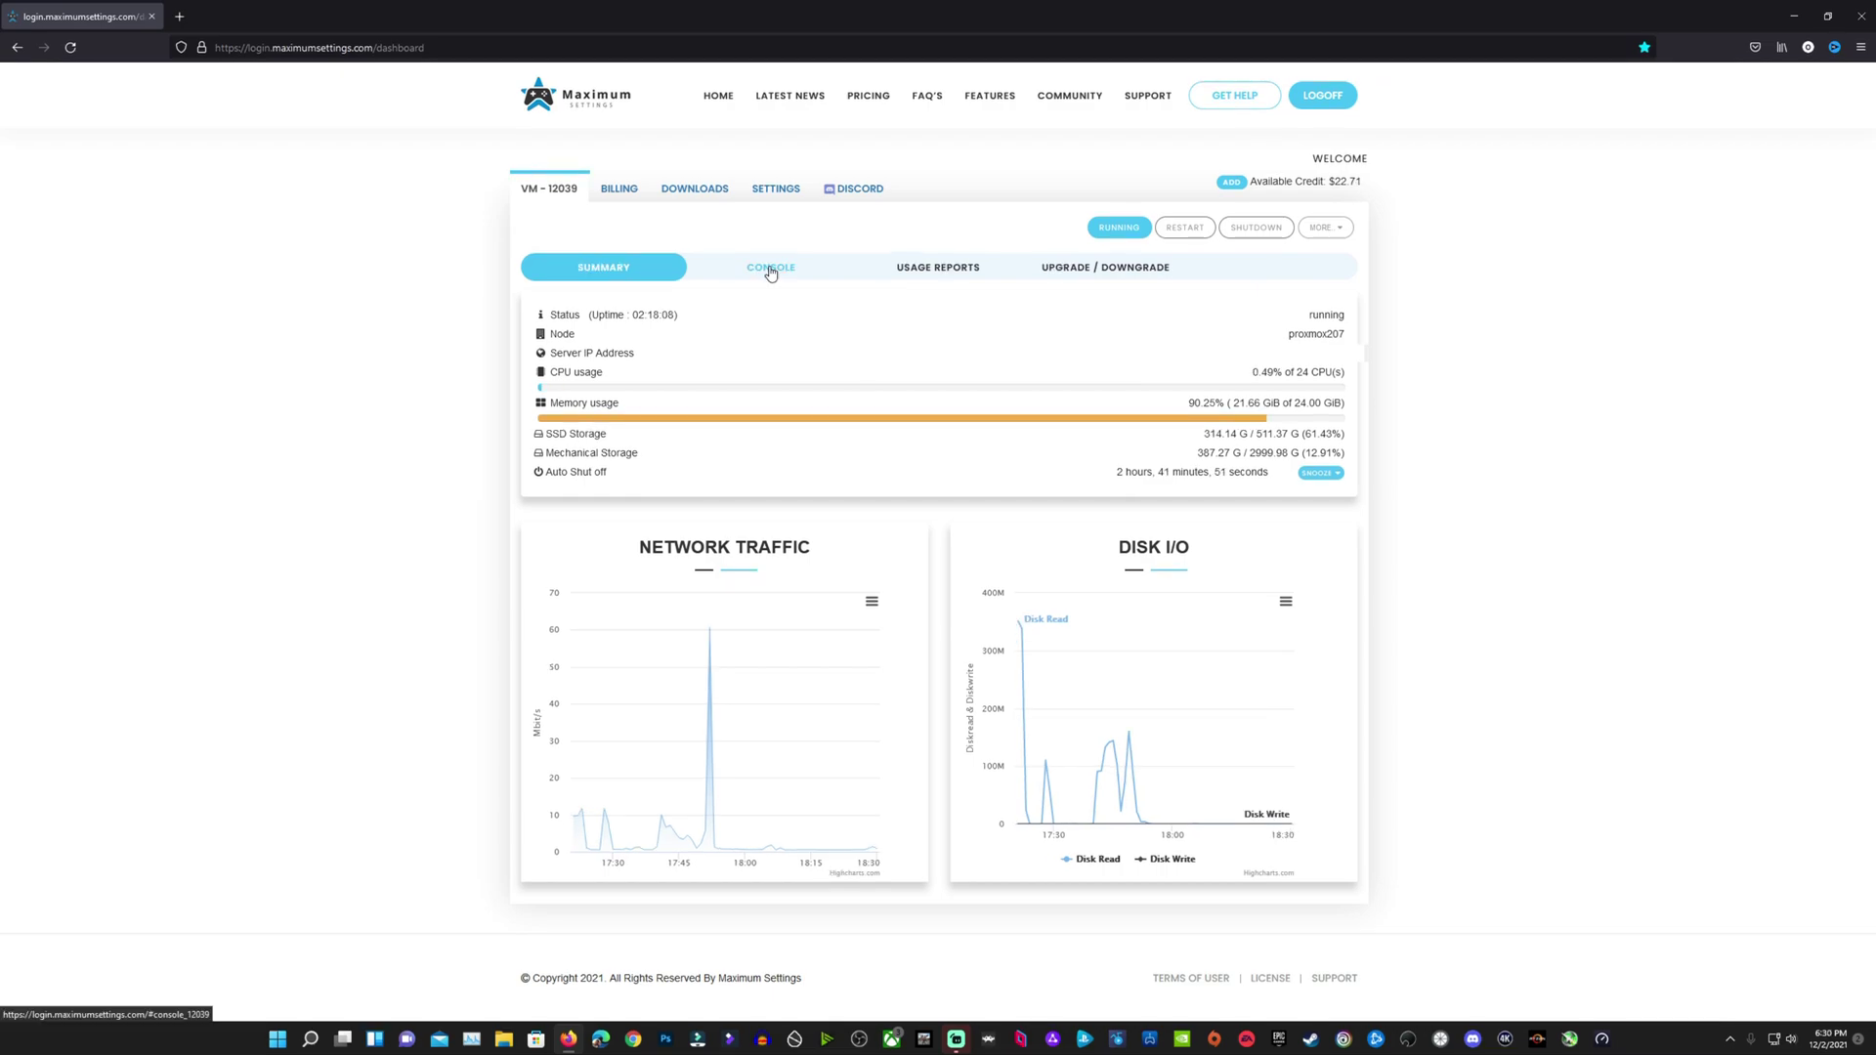
click(770, 270)
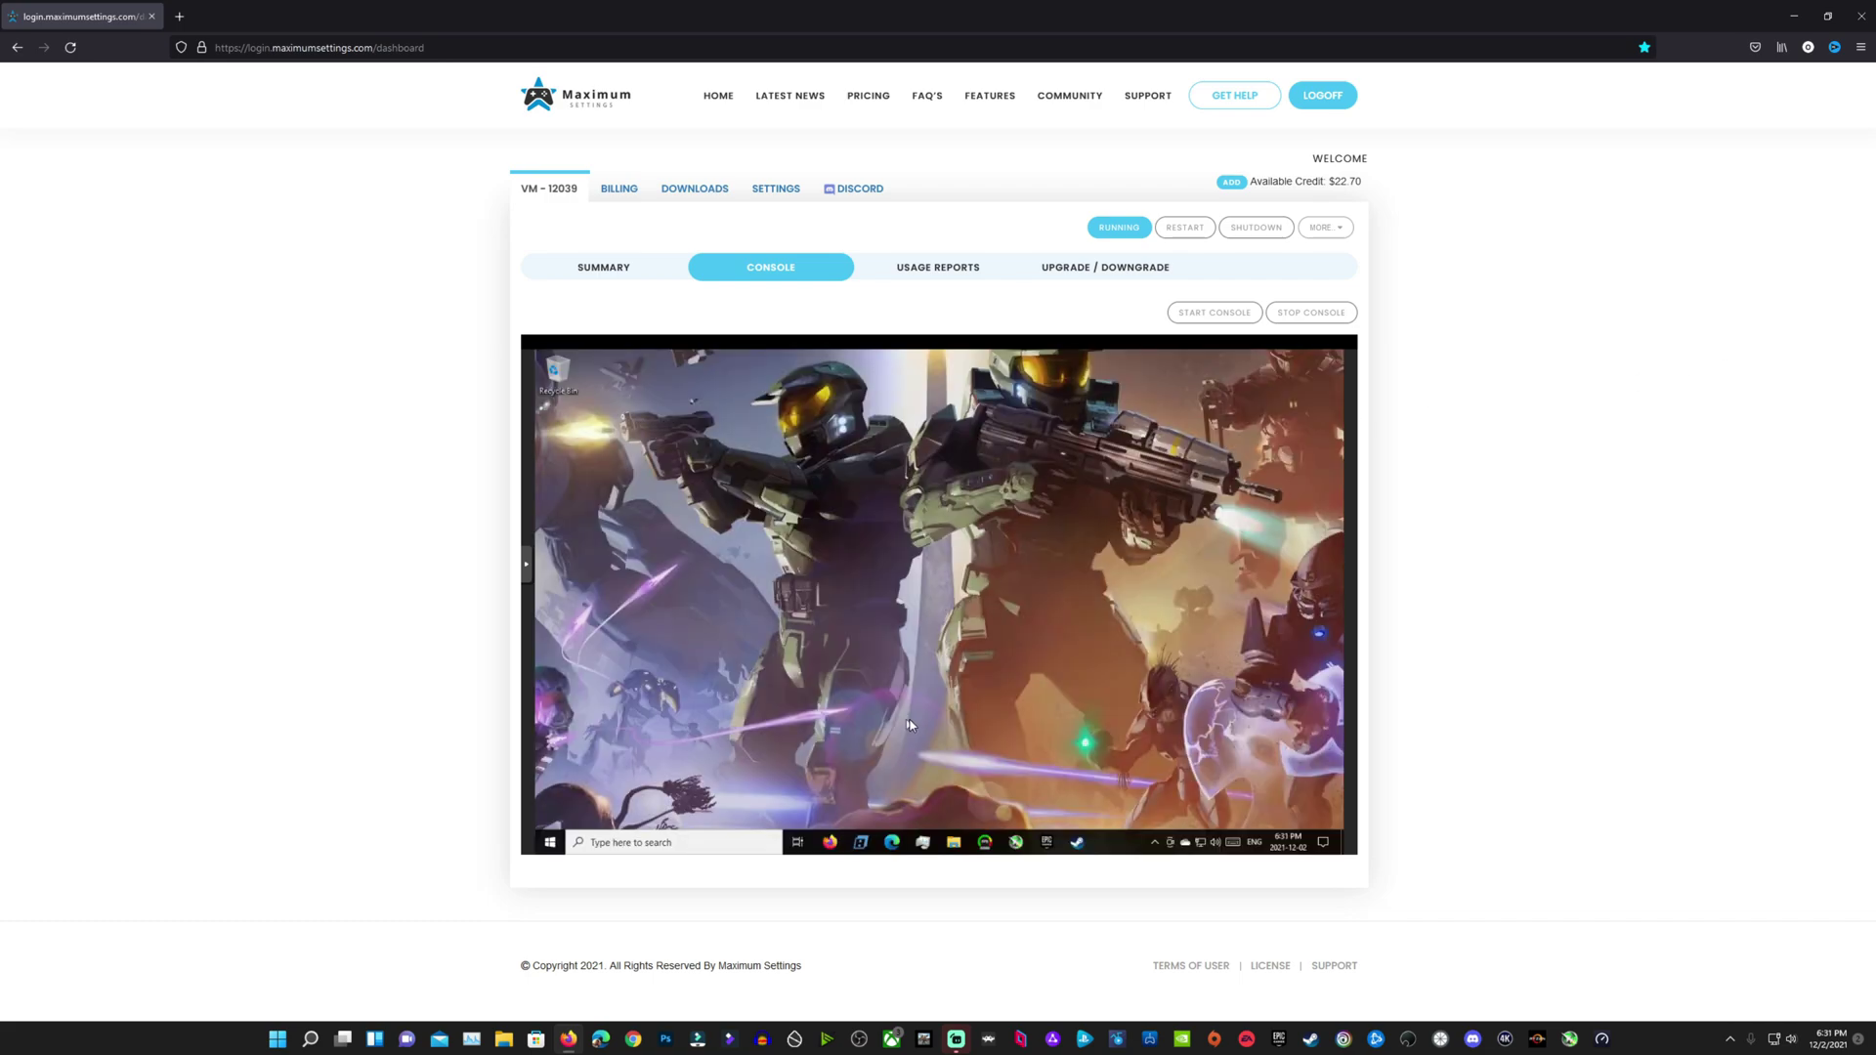
- Open the MaximizerInstaller zip in Downloads and extract its files to the suggested folder
click(955, 844)
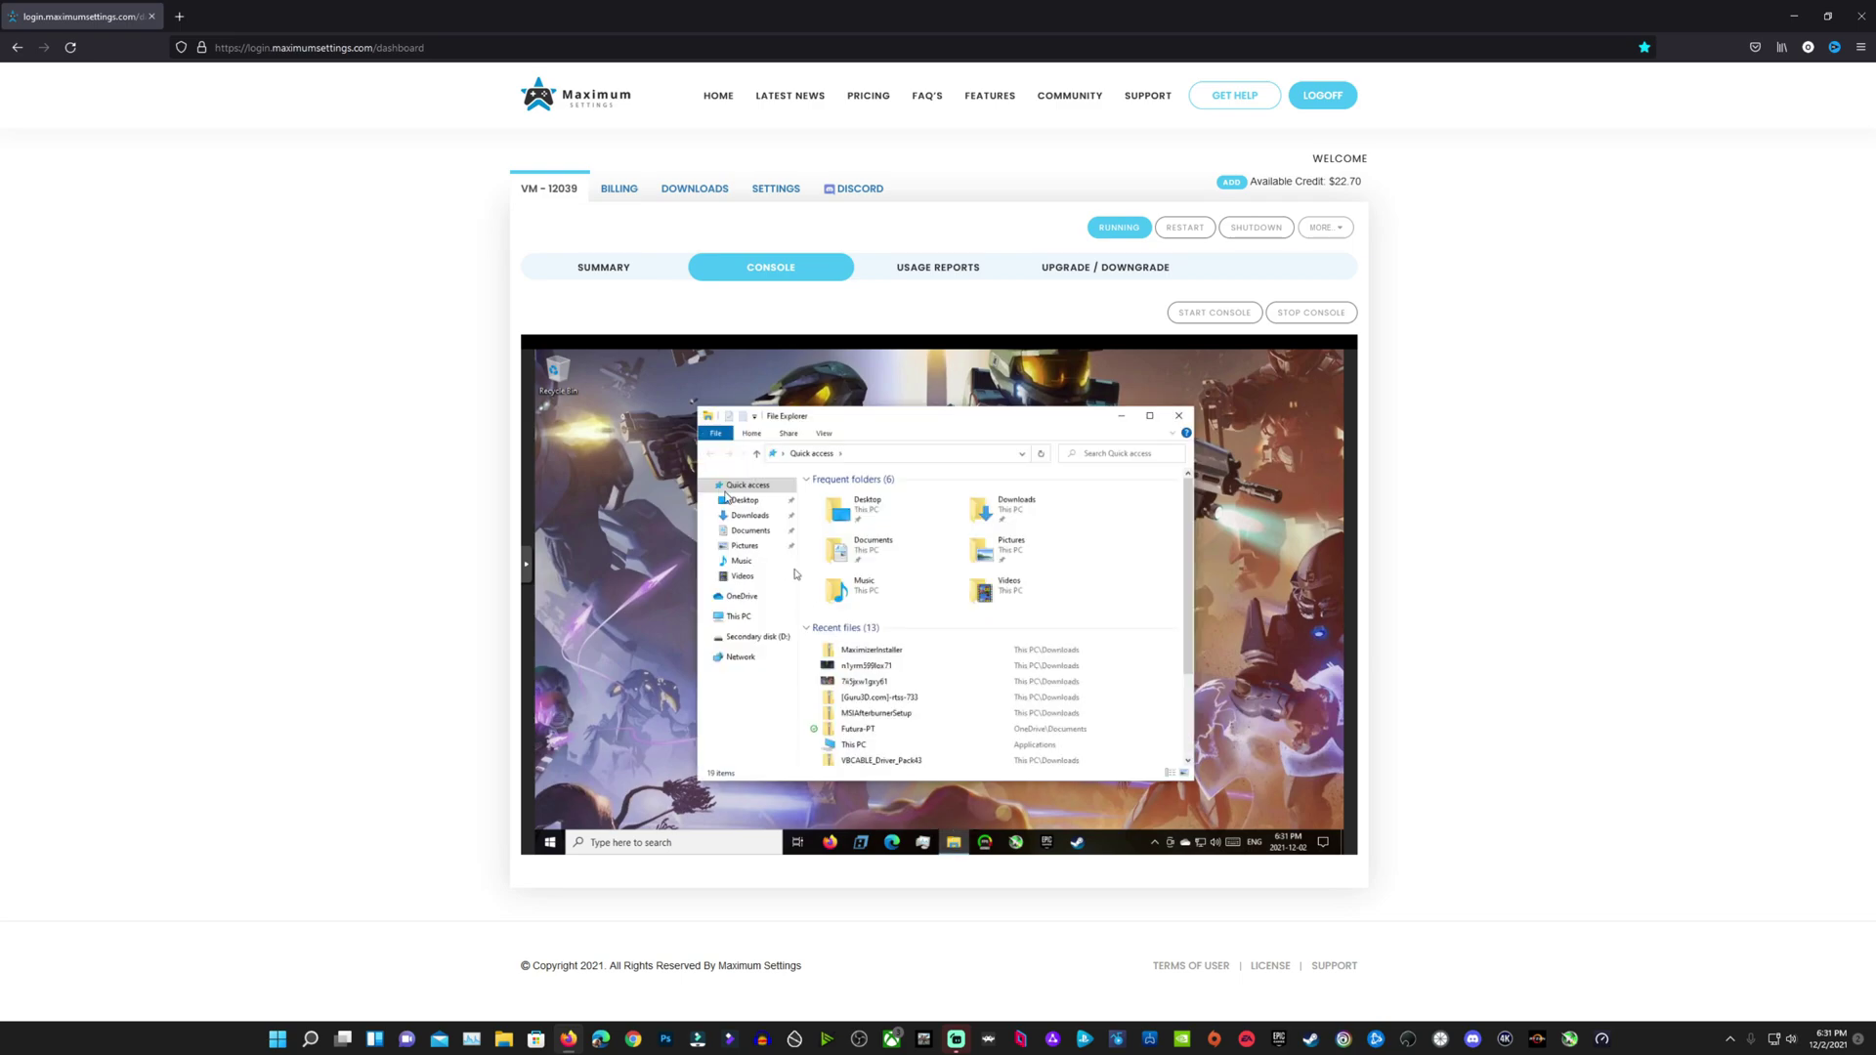
click(752, 516)
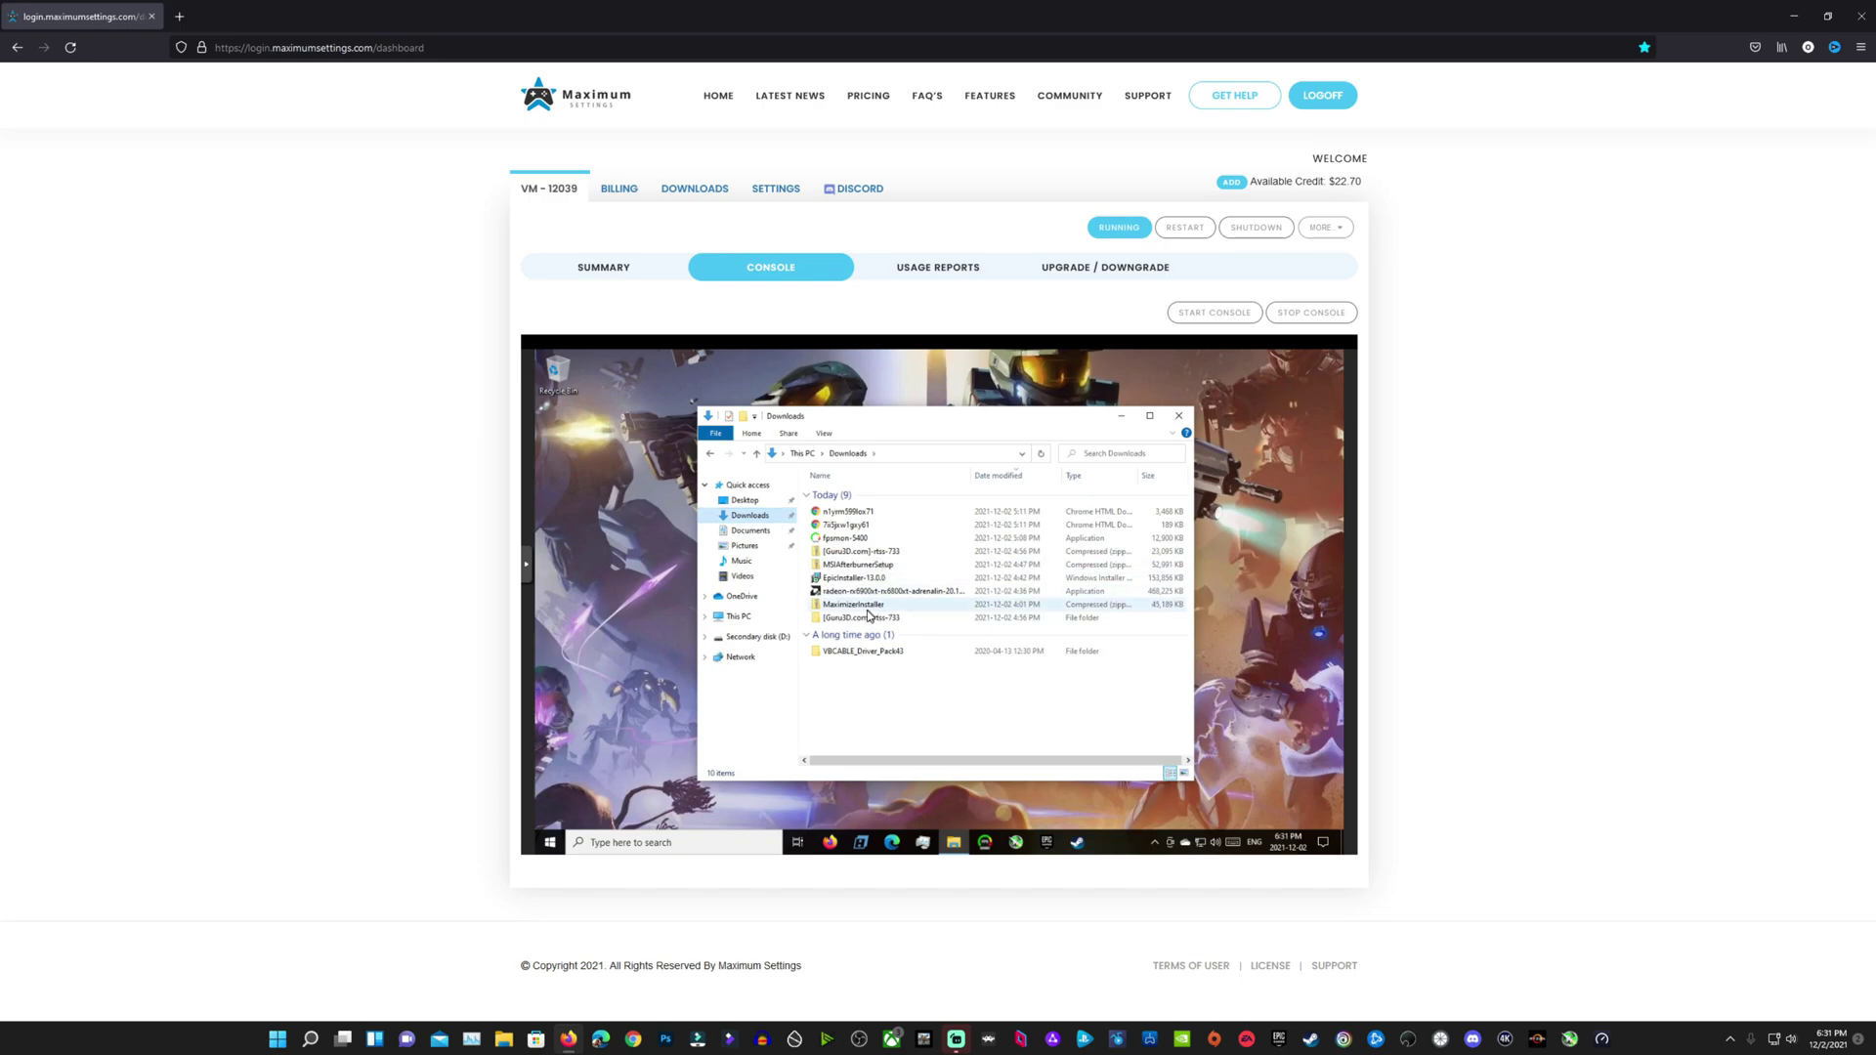
double_click(864, 609)
click(862, 495)
double_click(864, 496)
double_click(852, 521)
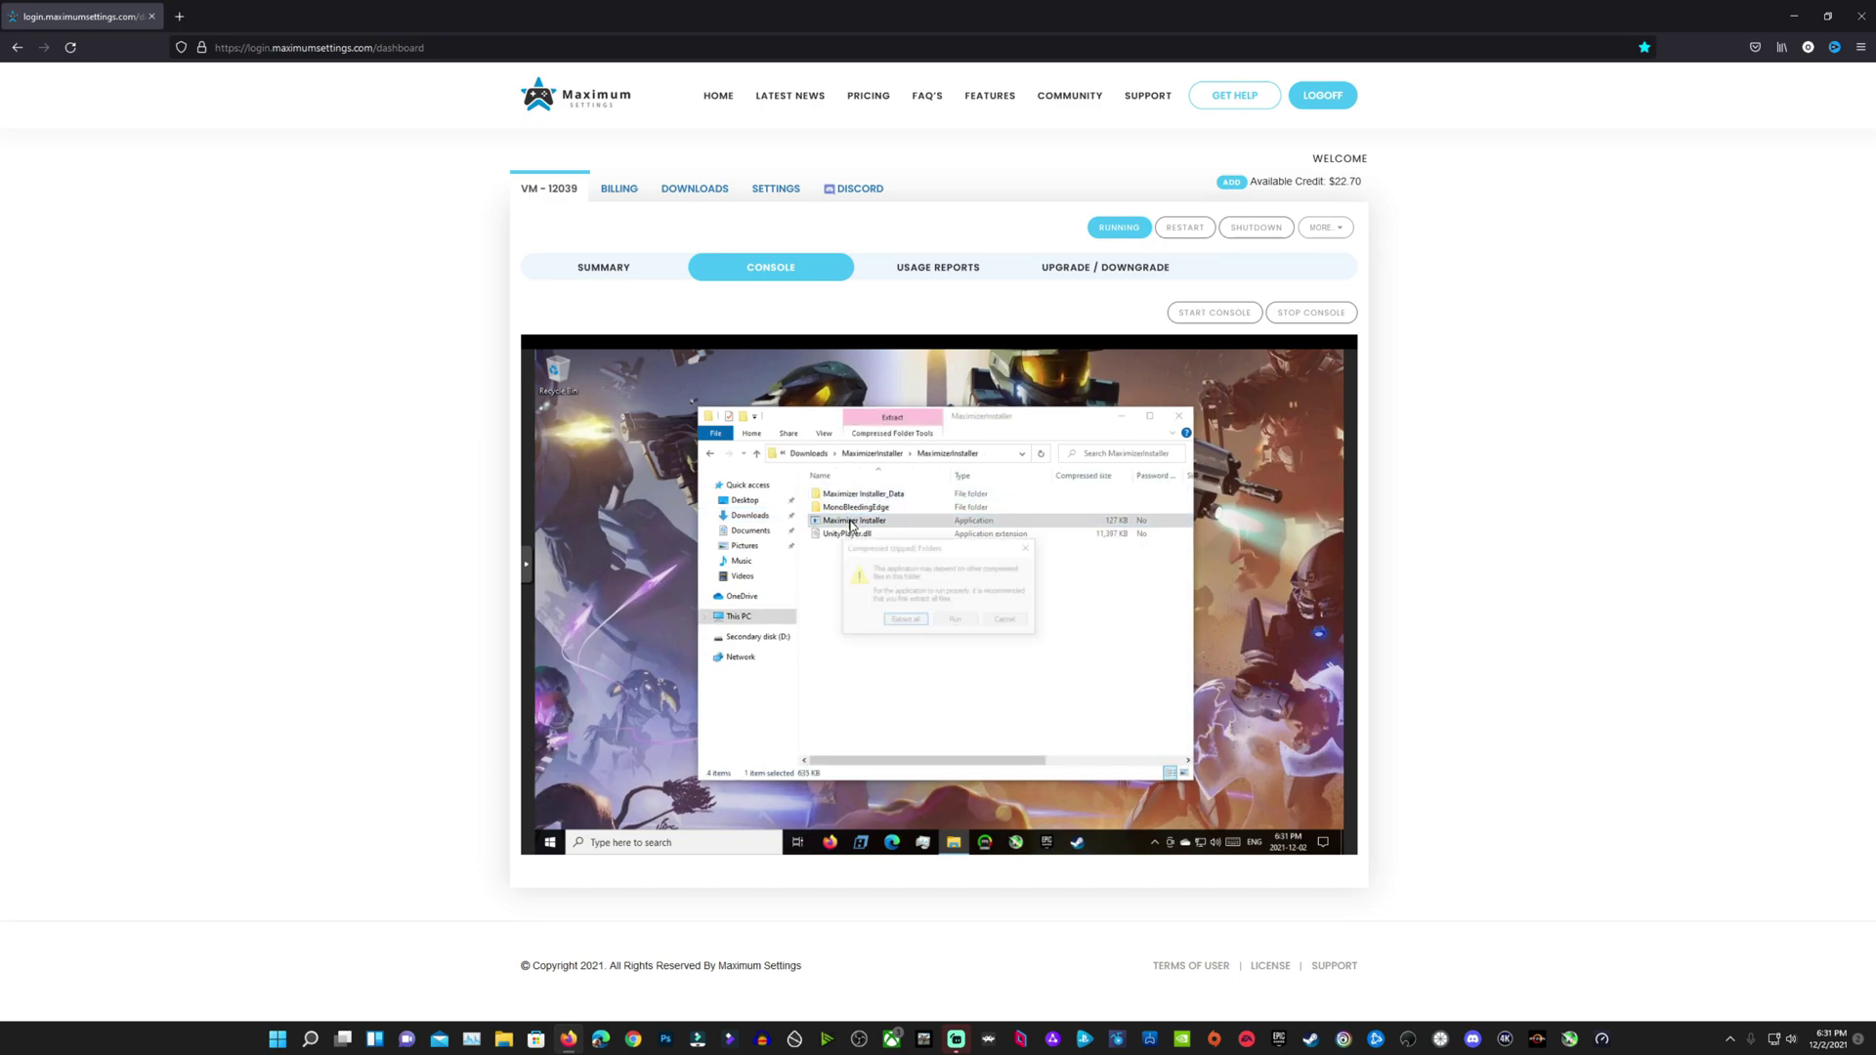
click(905, 620)
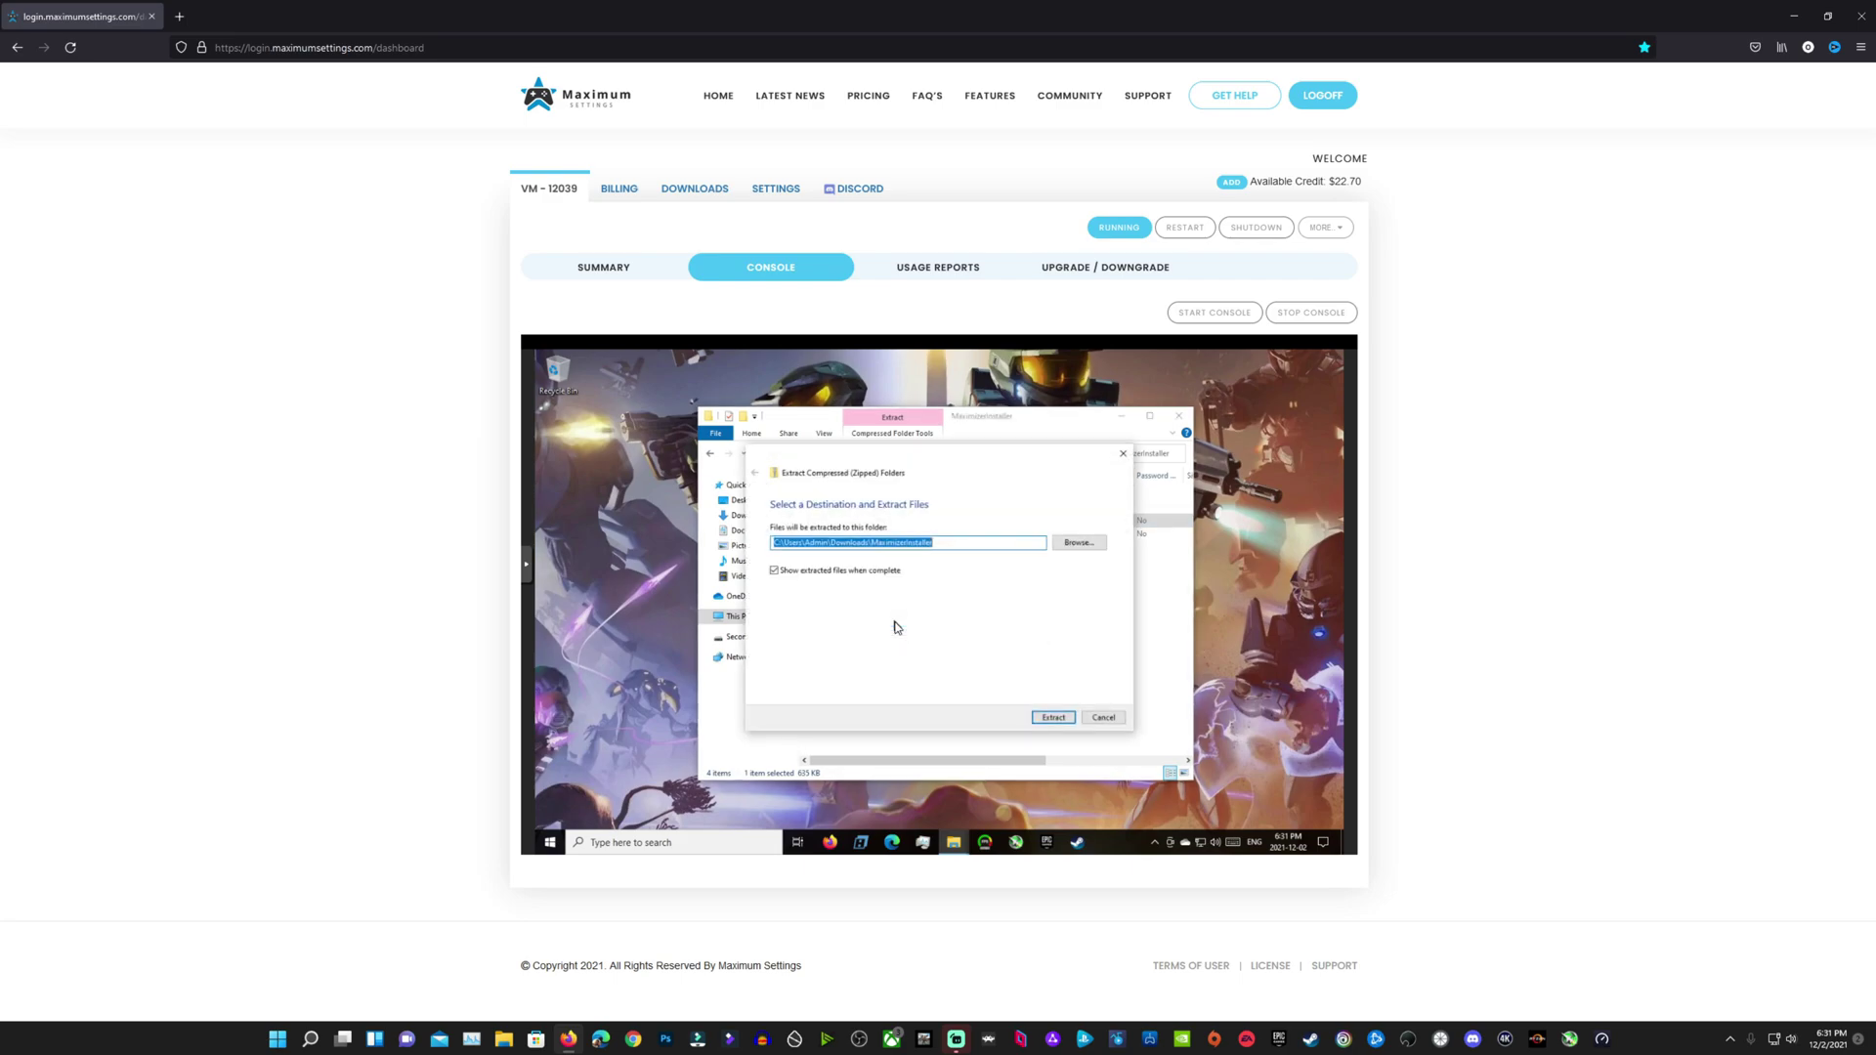
click(1052, 718)
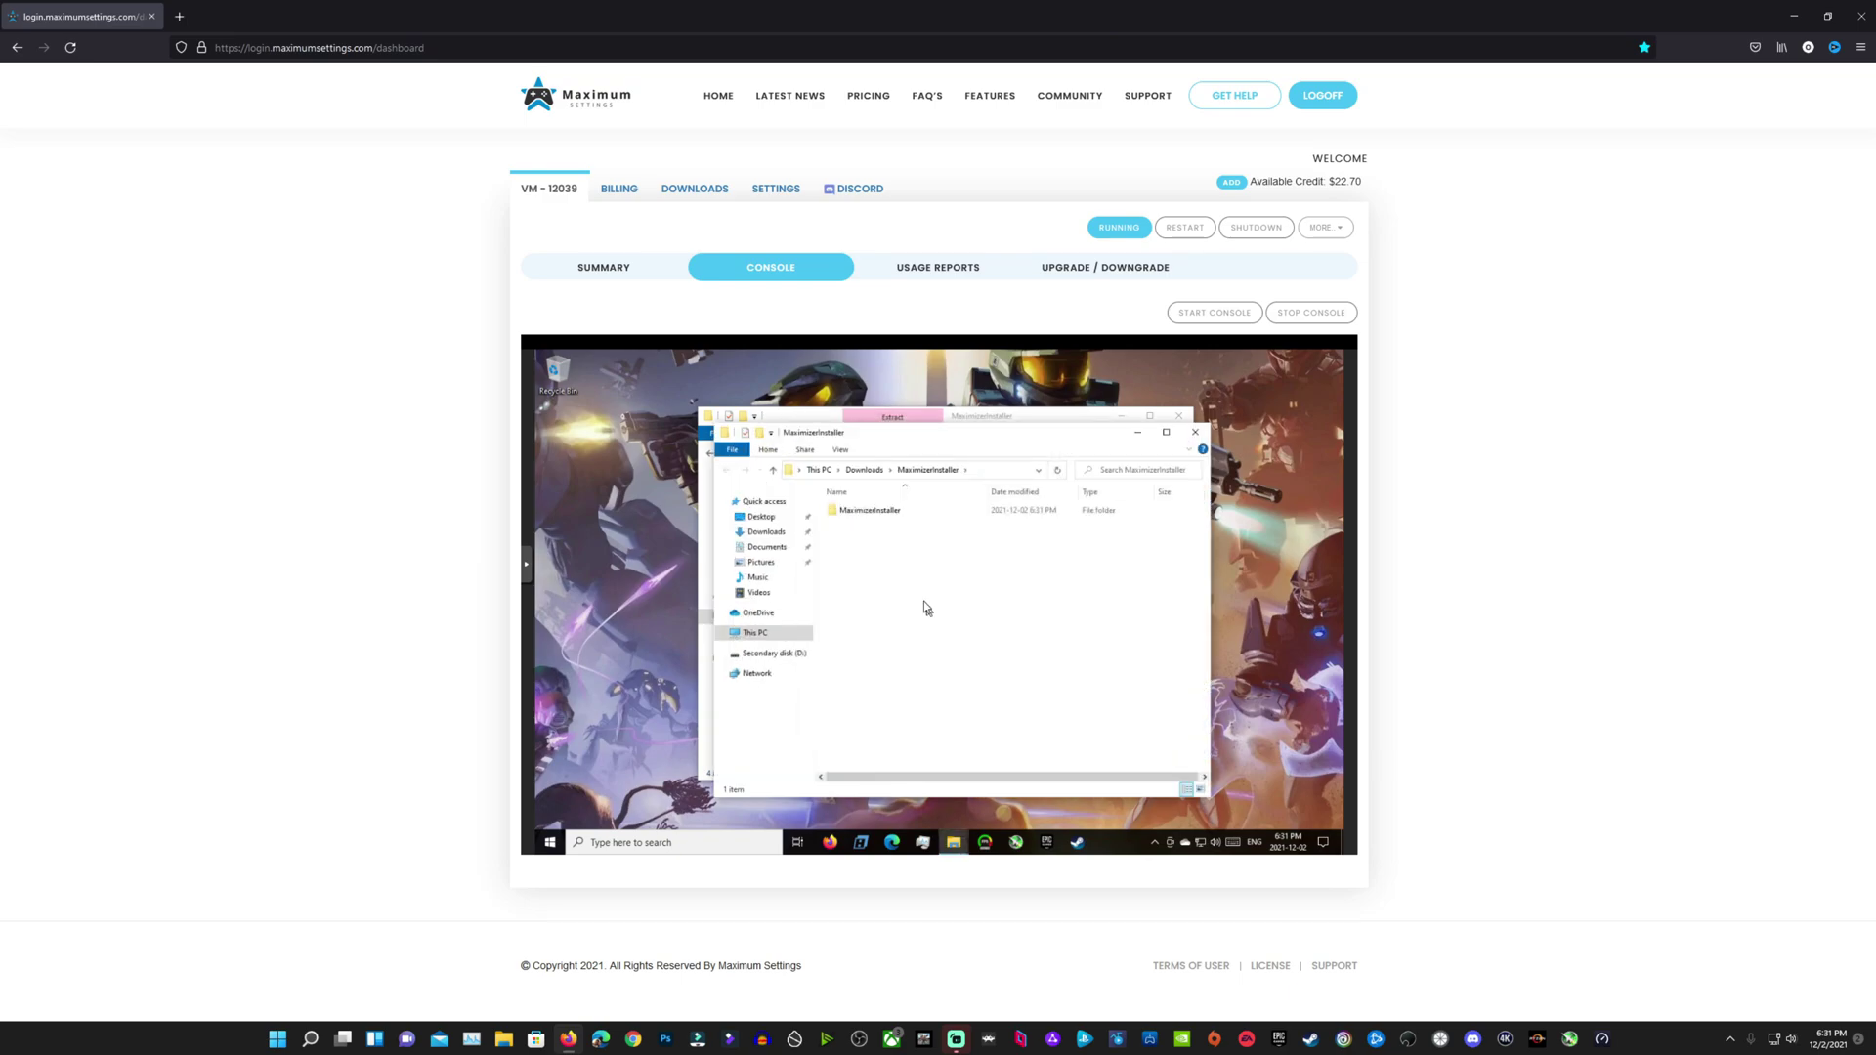
- Run the extracted Maximizer Installer as administrator, choosing Run anyway at the unrecognized-app warning
double_click(883, 511)
right_click(868, 544)
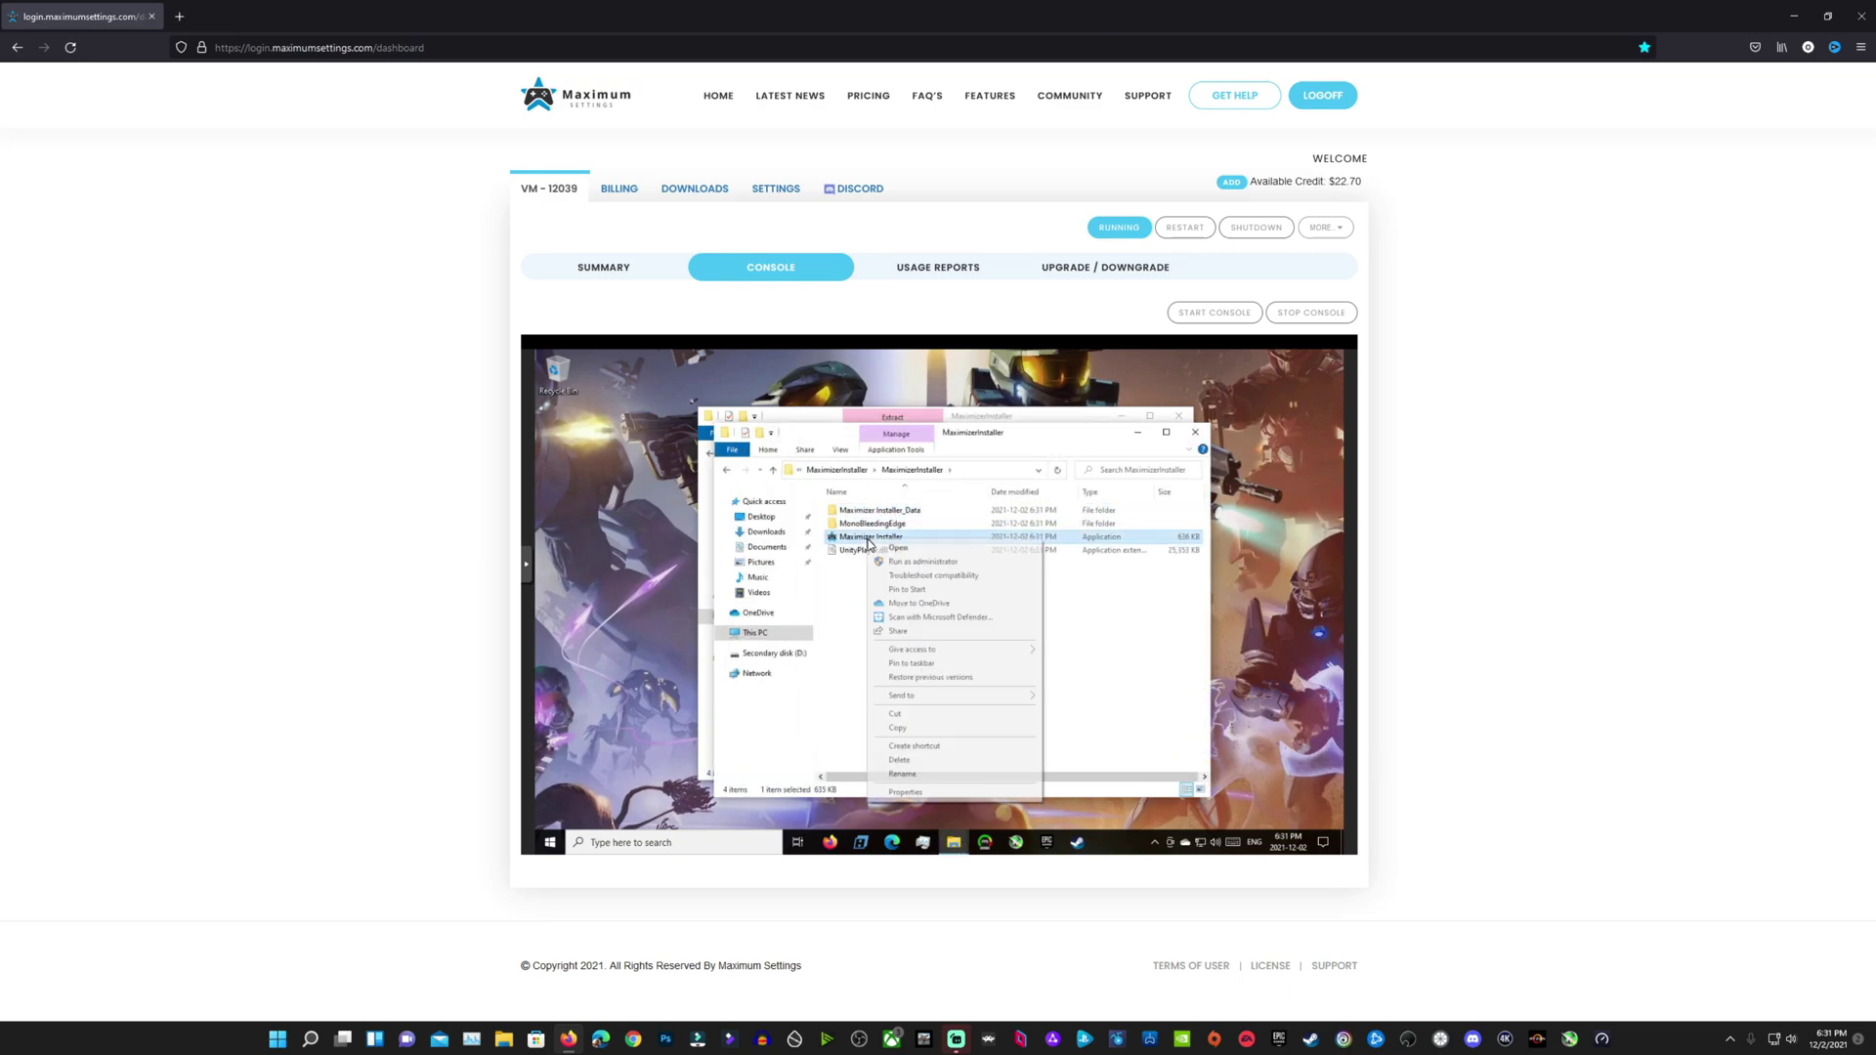
click(942, 565)
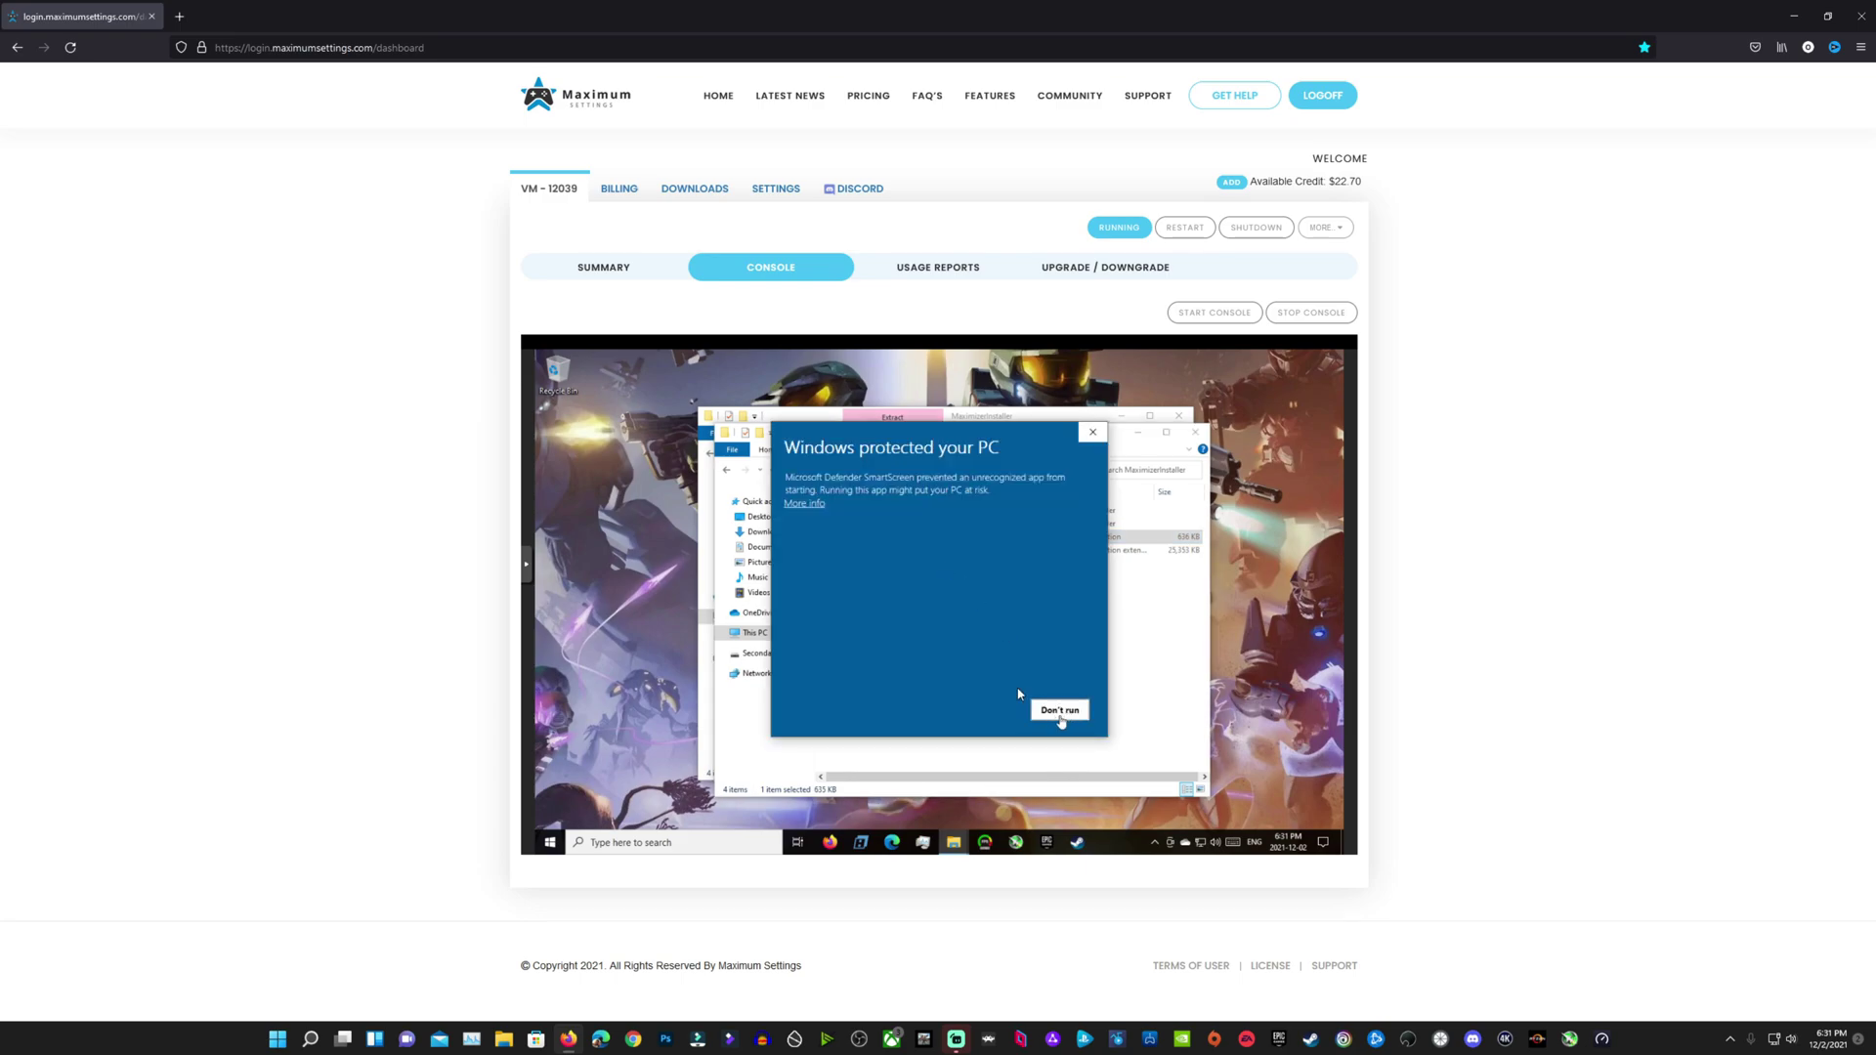
click(804, 505)
click(994, 709)
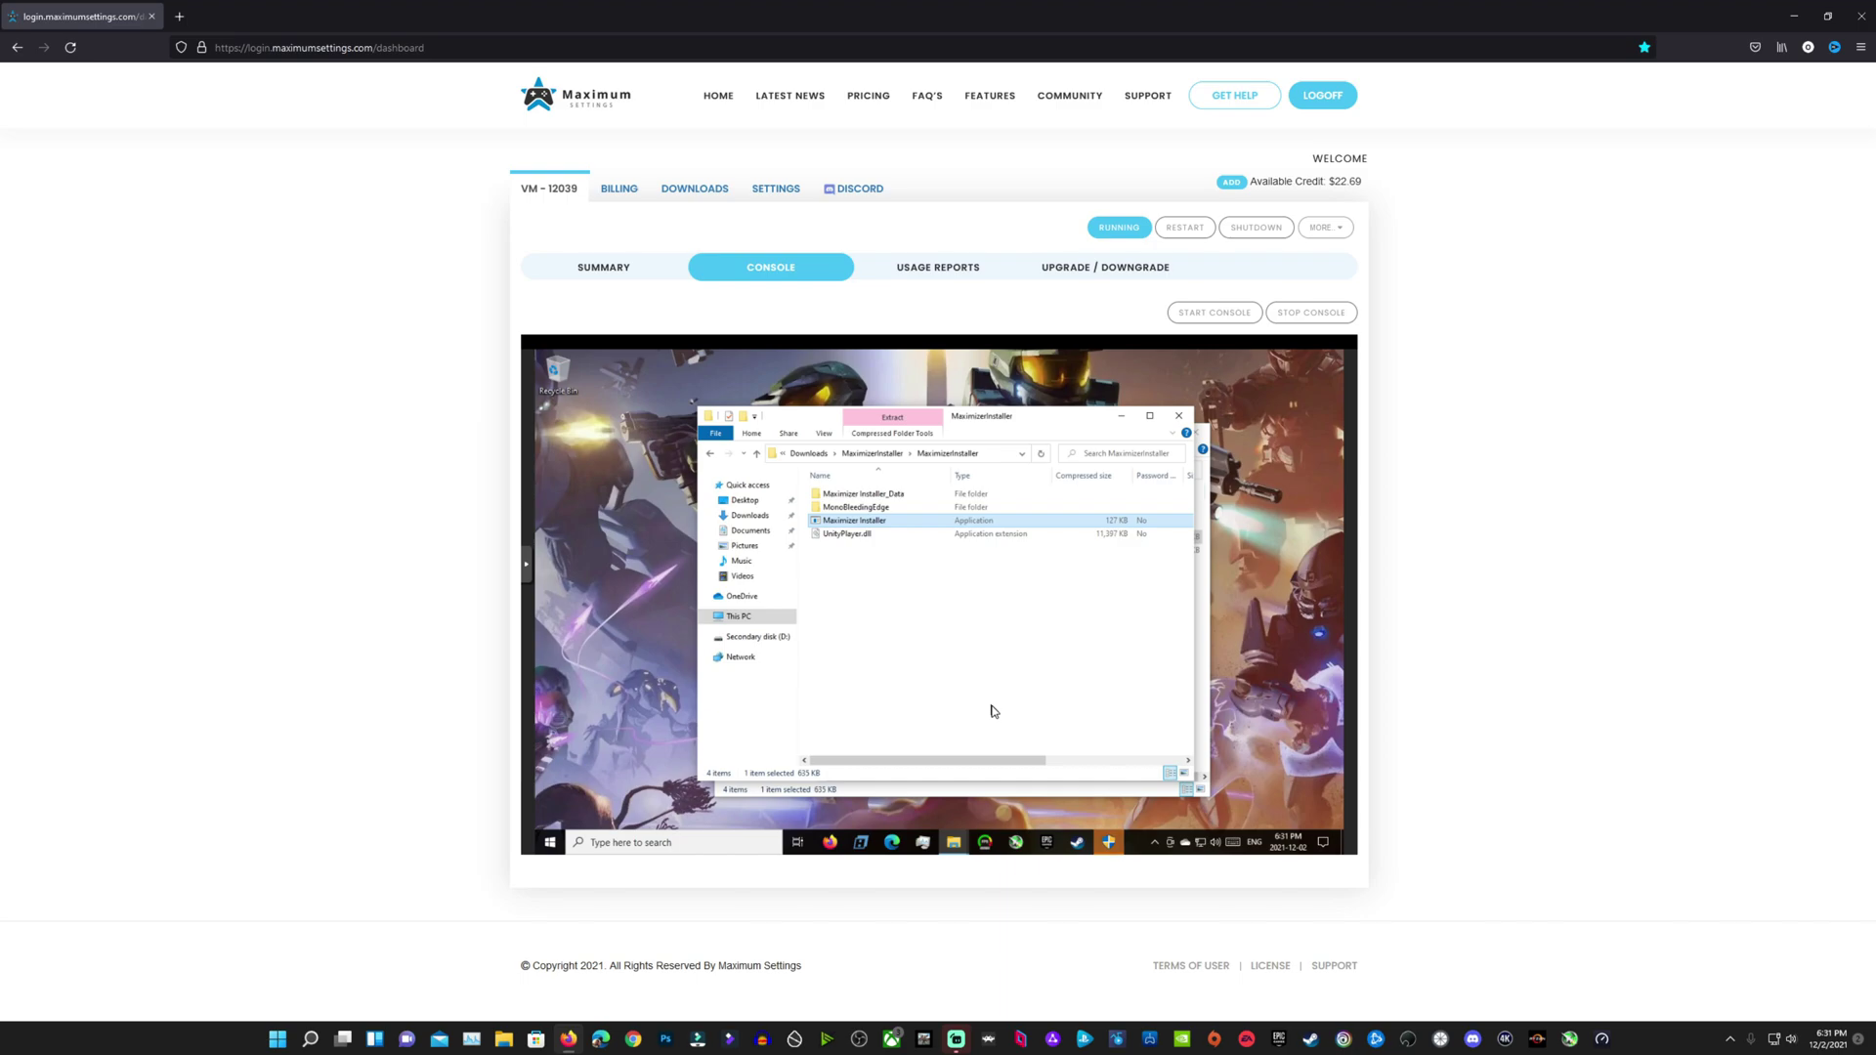
click(1108, 842)
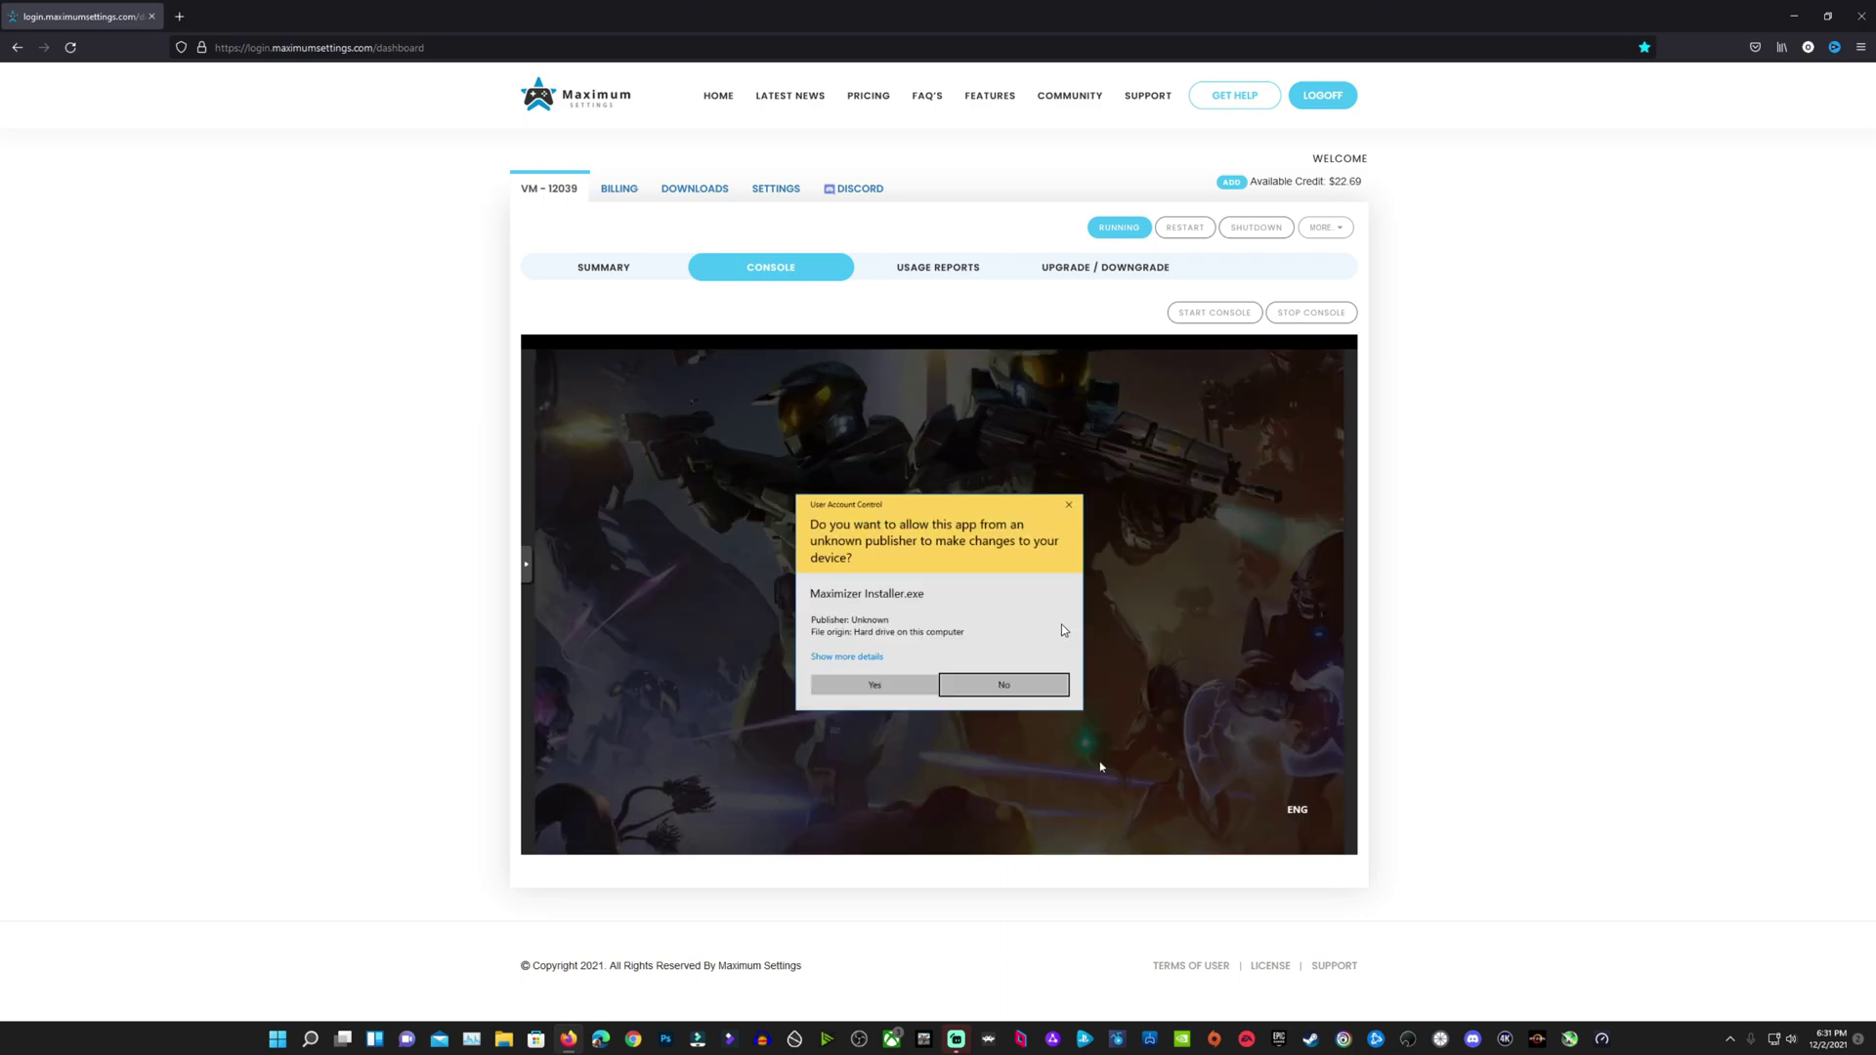
- Allow the installer's changes and accept the Virtual Gamepad and Sunshine licenses
click(821, 683)
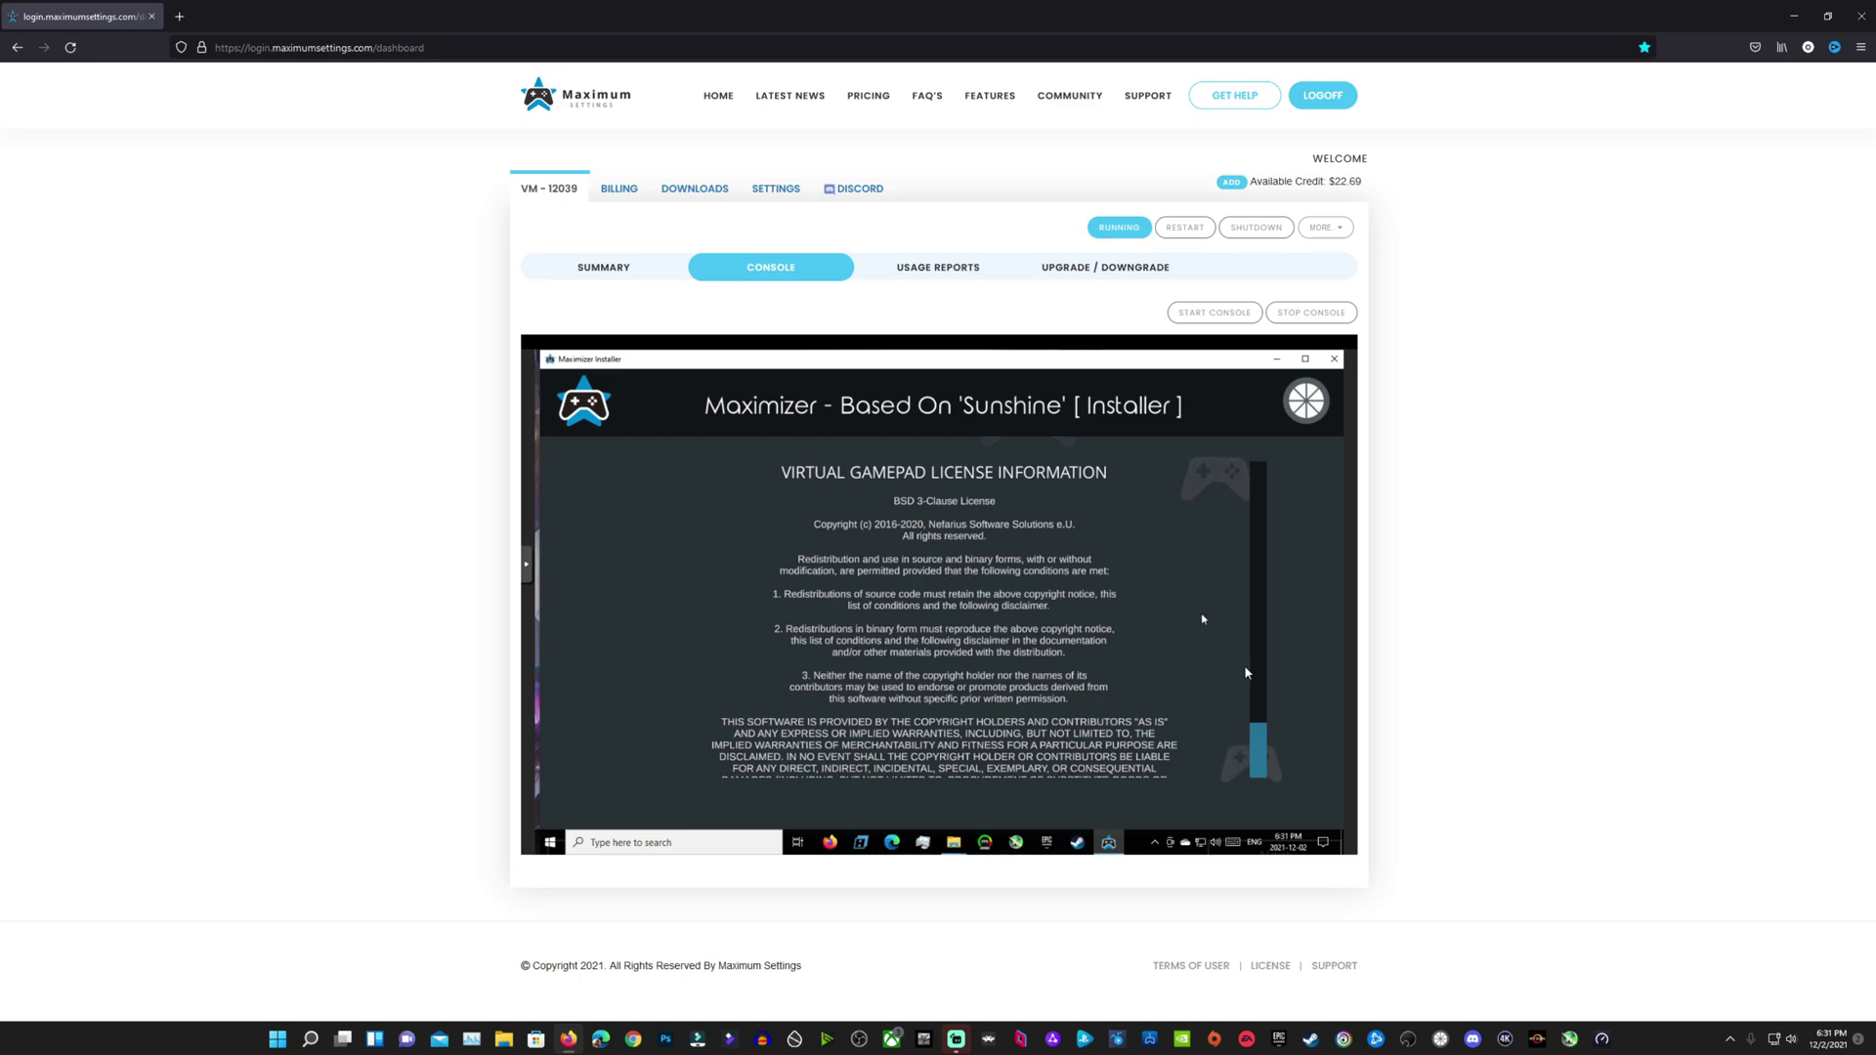
scroll(1266, 750, down, 1)
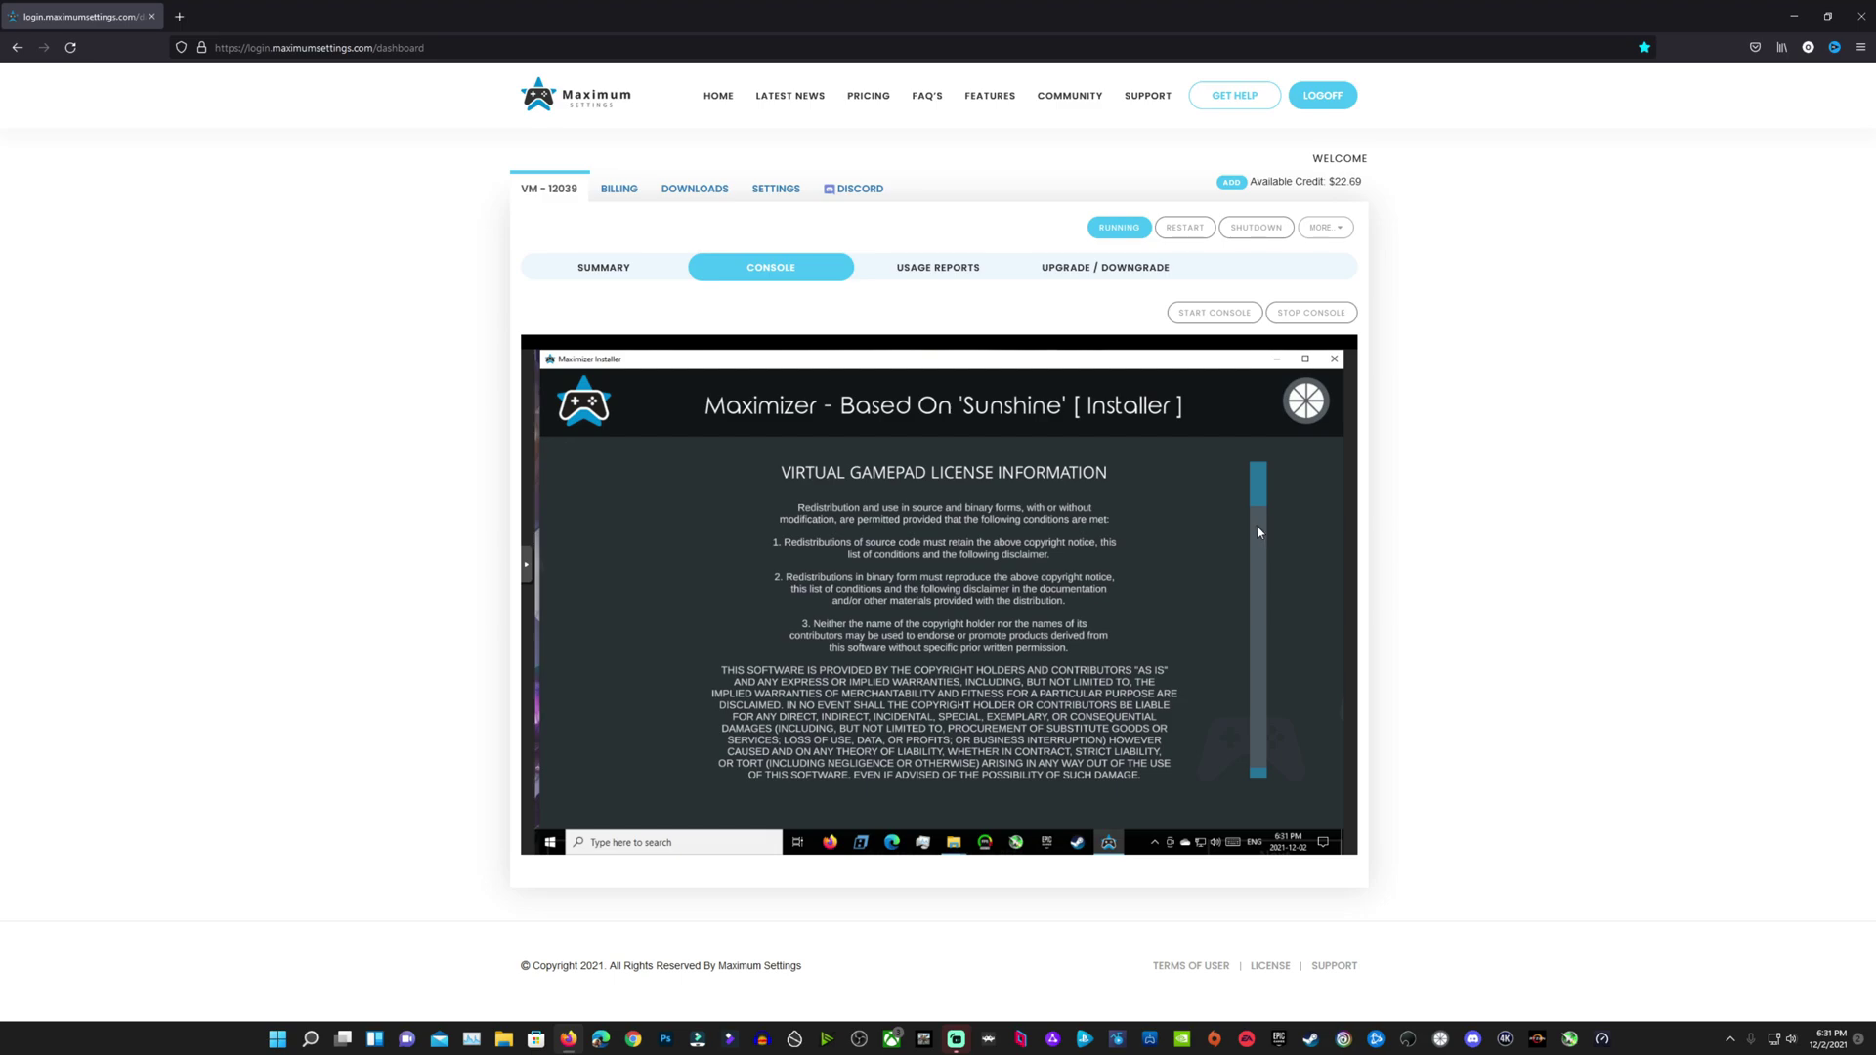
scroll(1266, 587, down, 1)
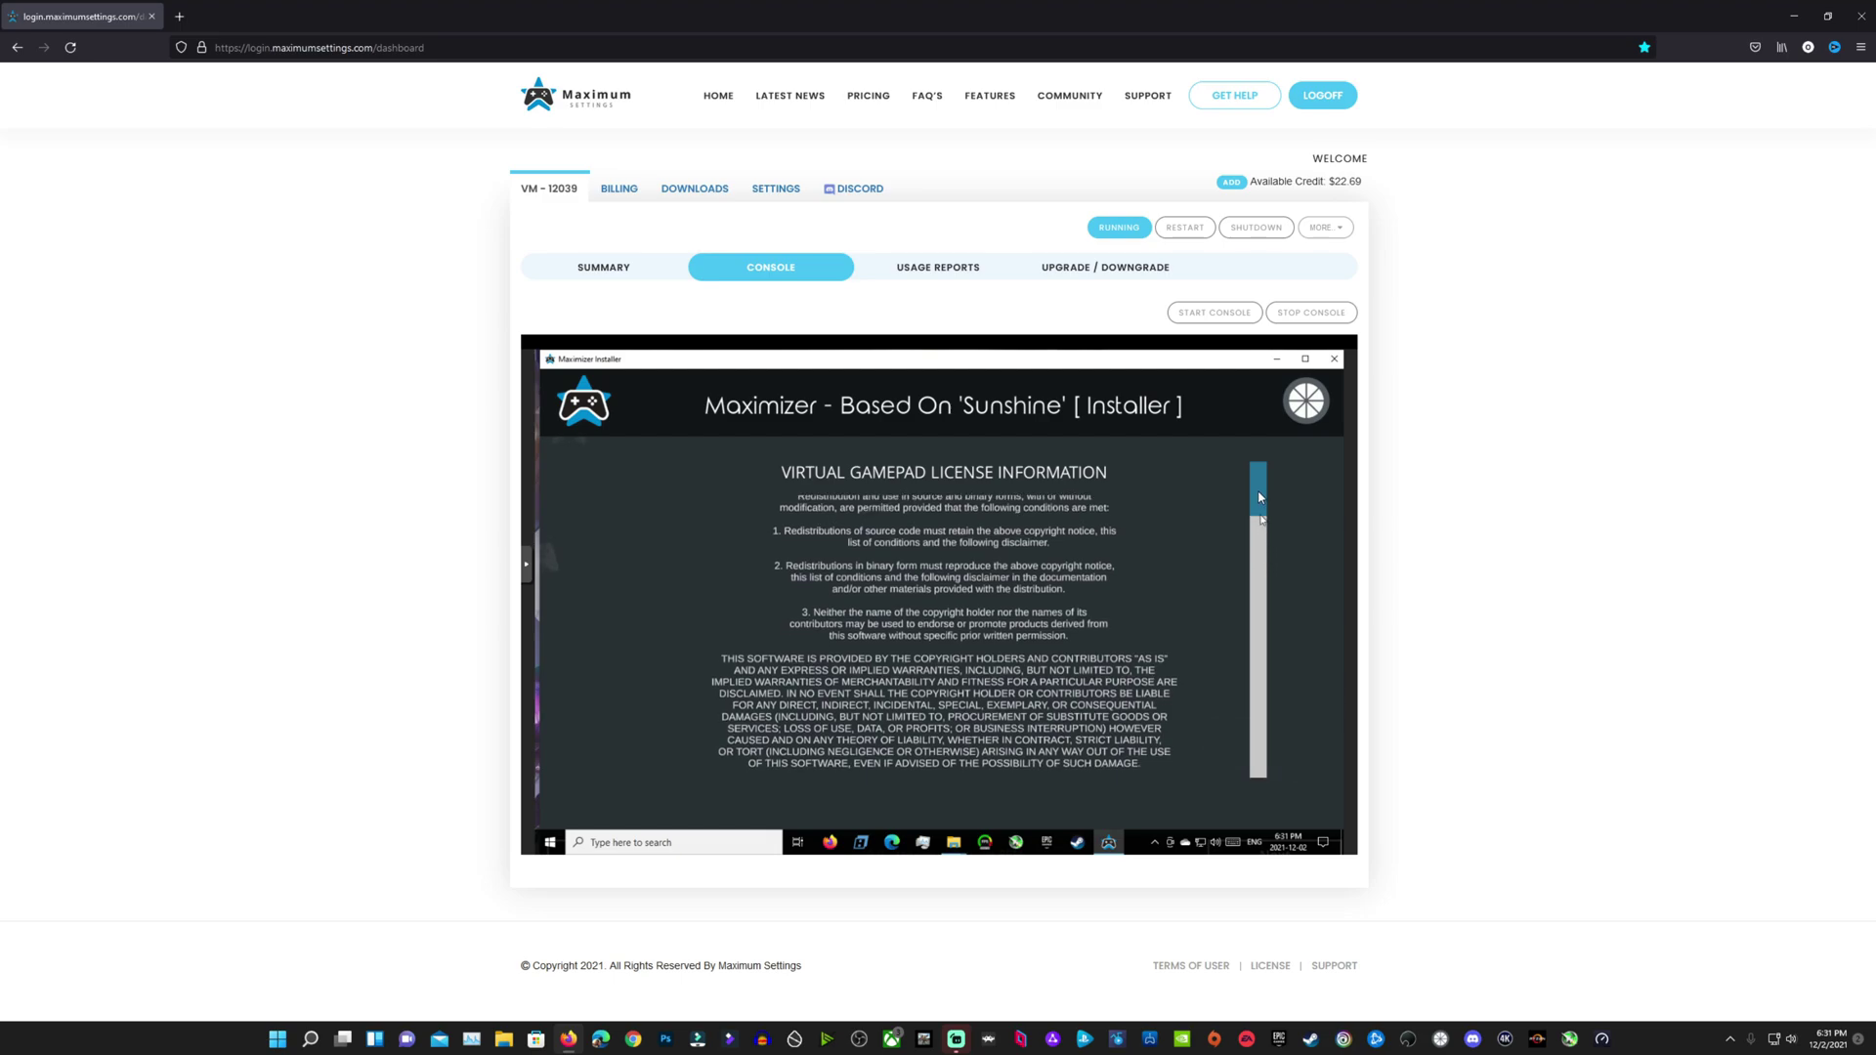
scroll(1255, 467, up, 2)
scroll(1256, 498, down, 1)
drag(1243, 360, 1046, 510)
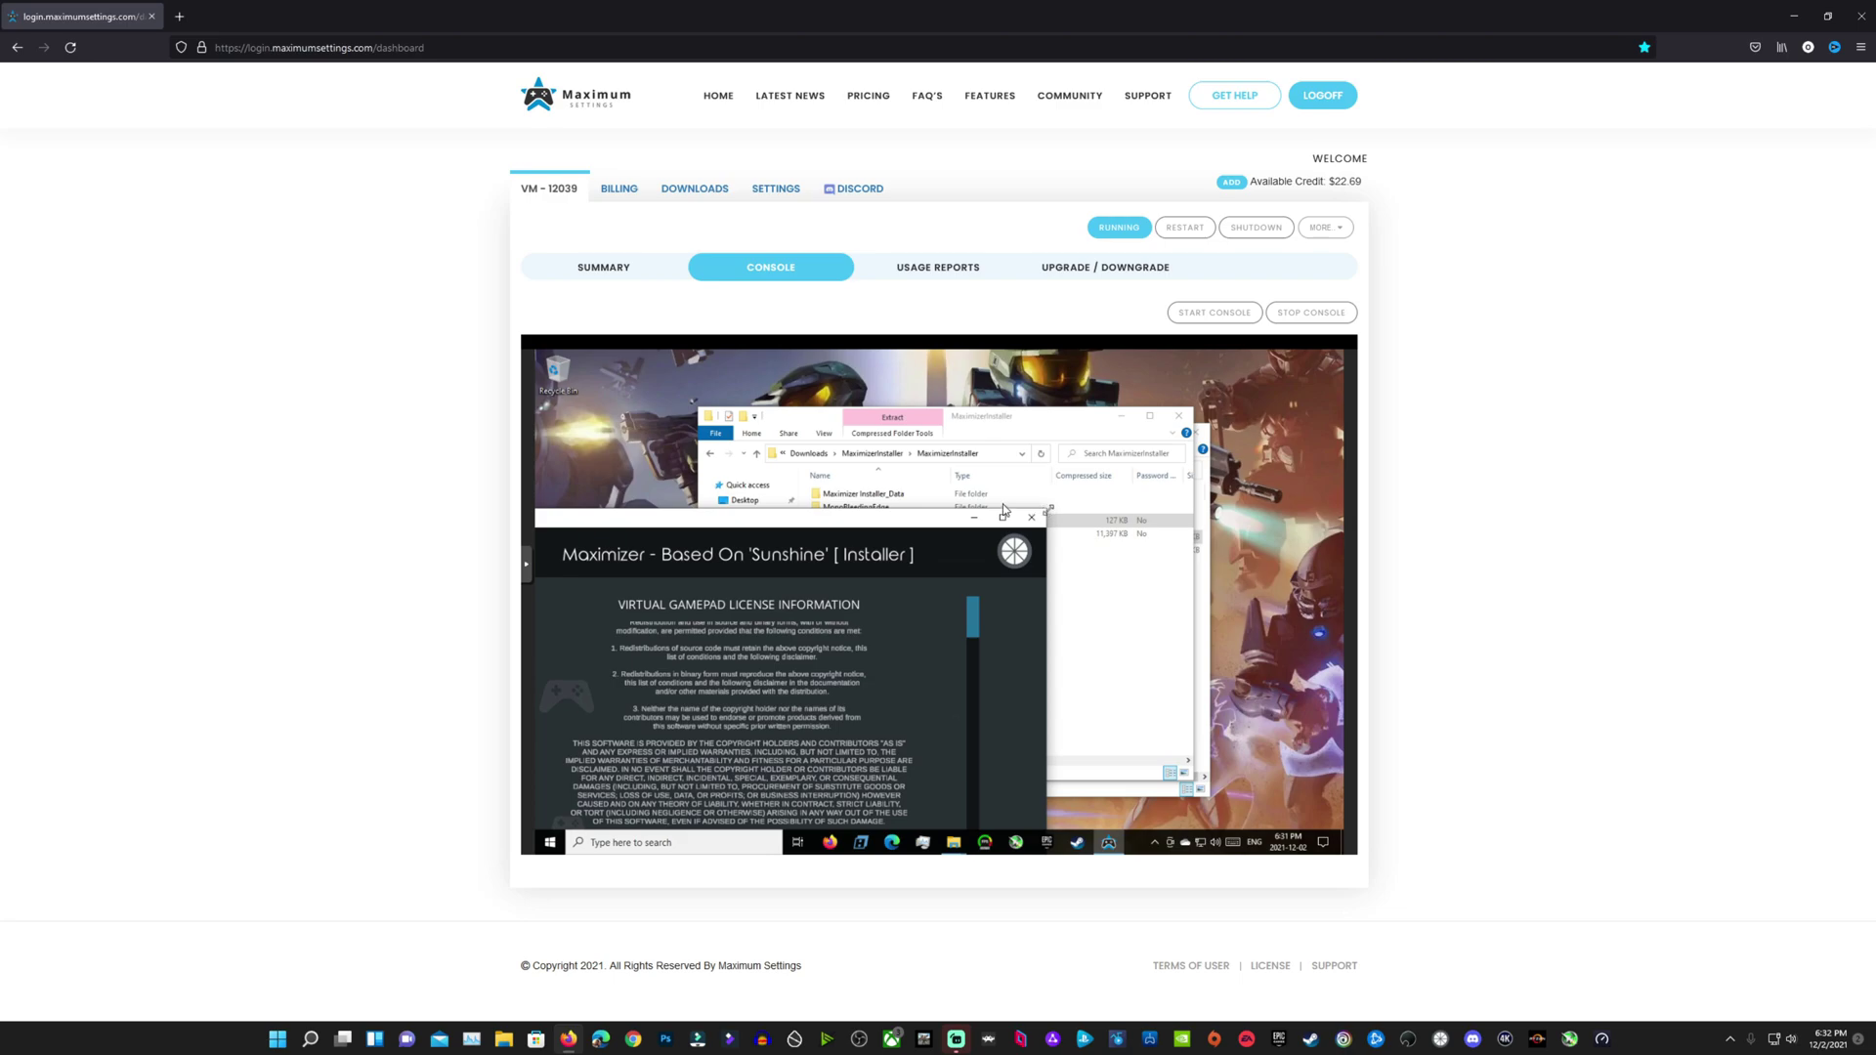
drag(897, 521, 1089, 391)
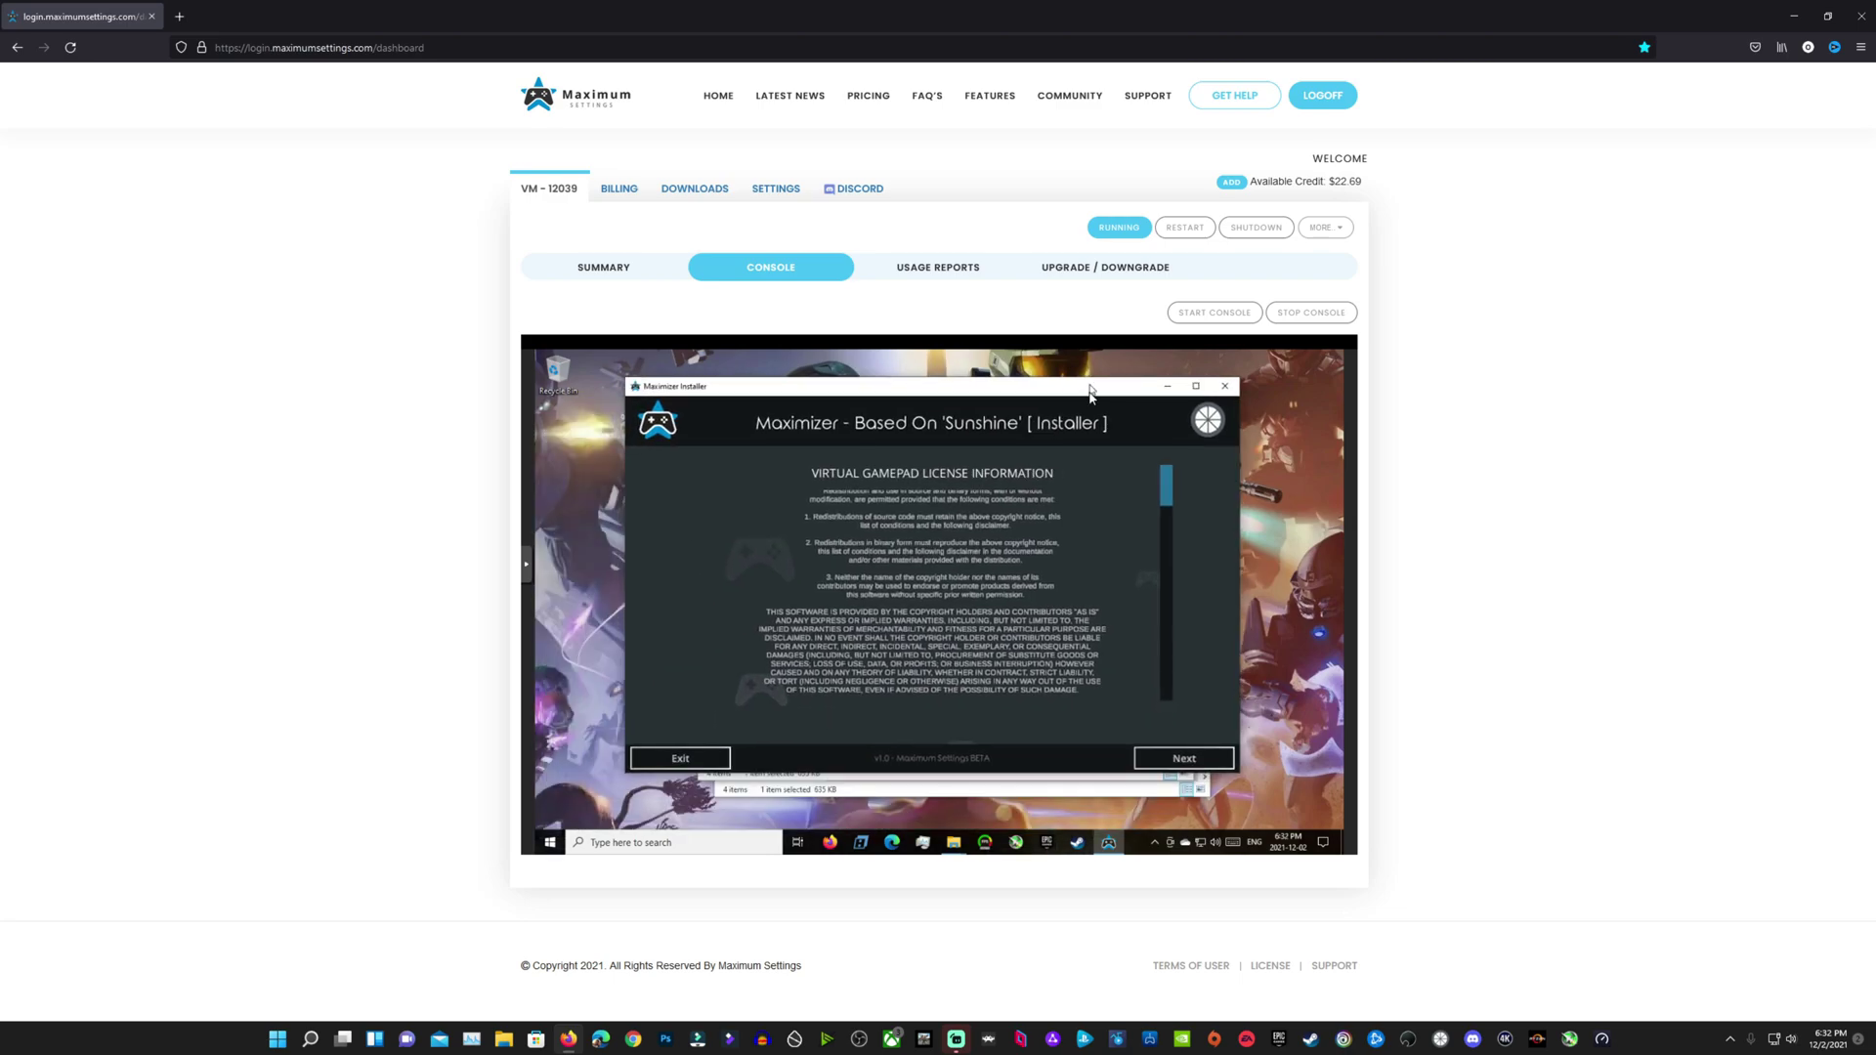
click(1184, 760)
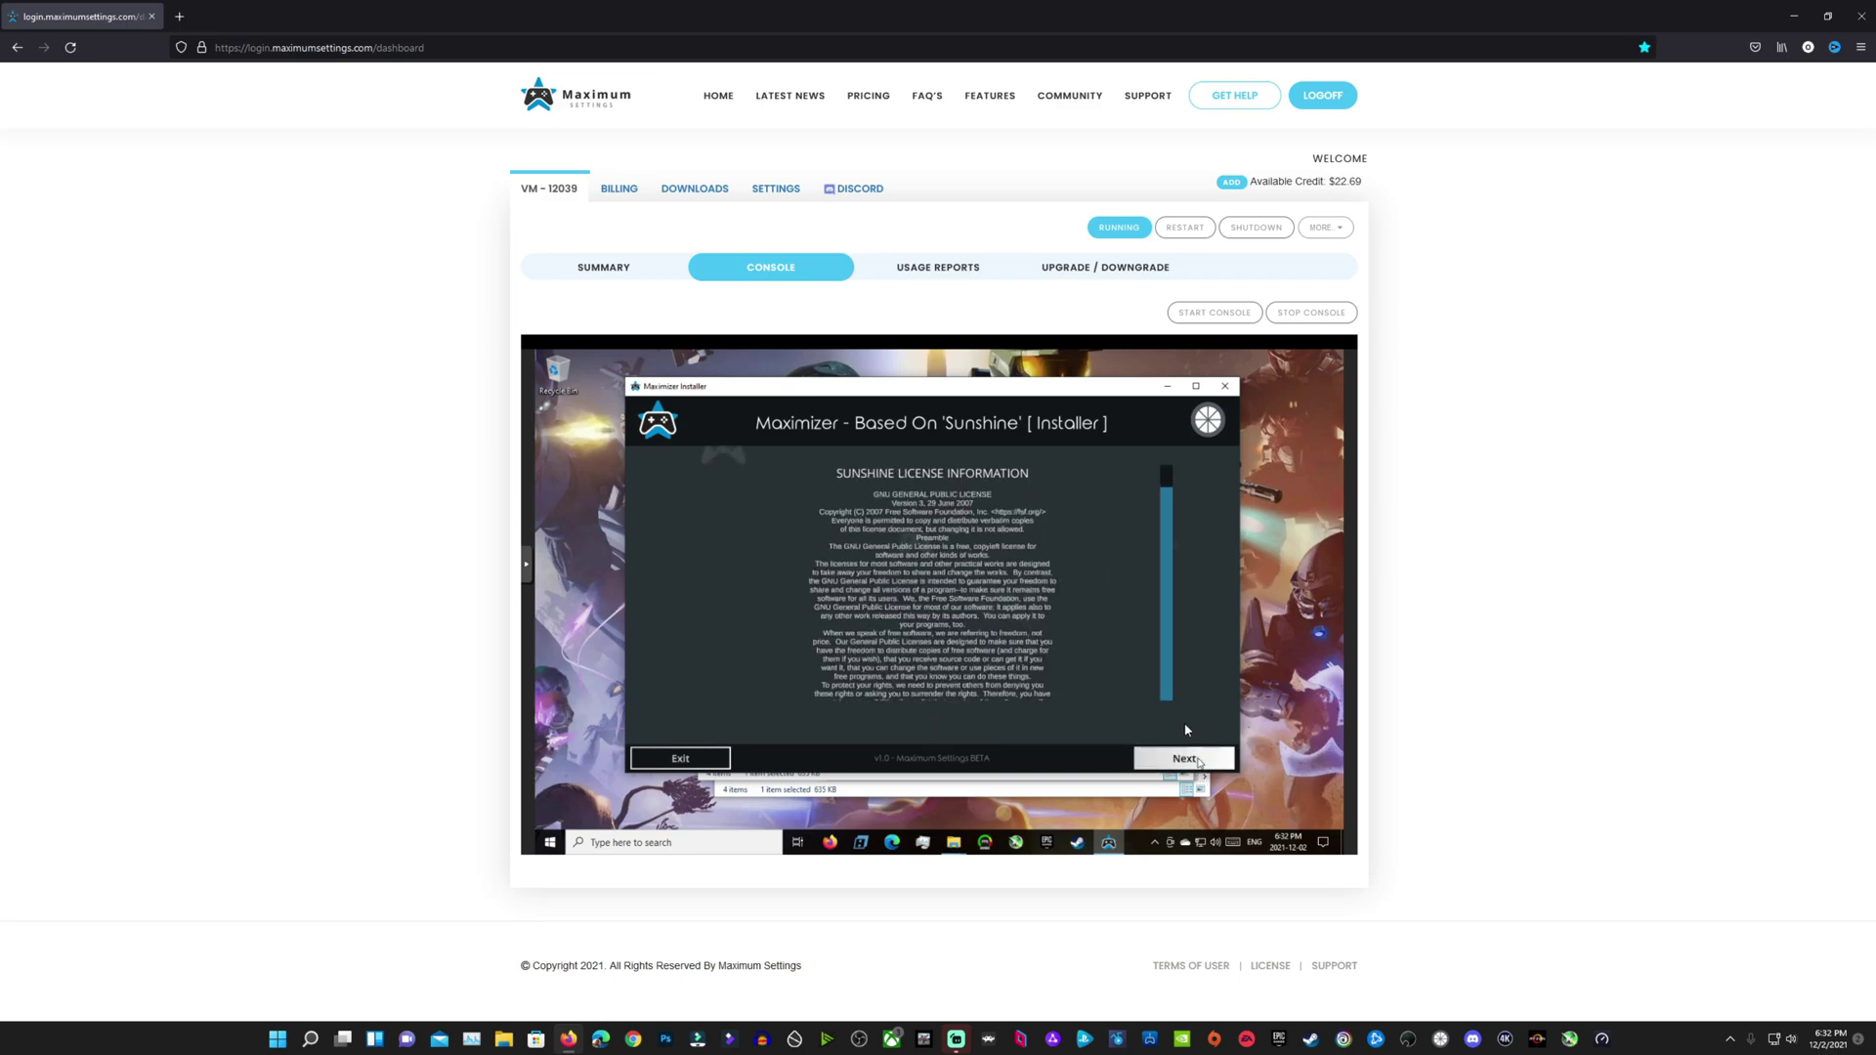
drag(1166, 478, 1173, 712)
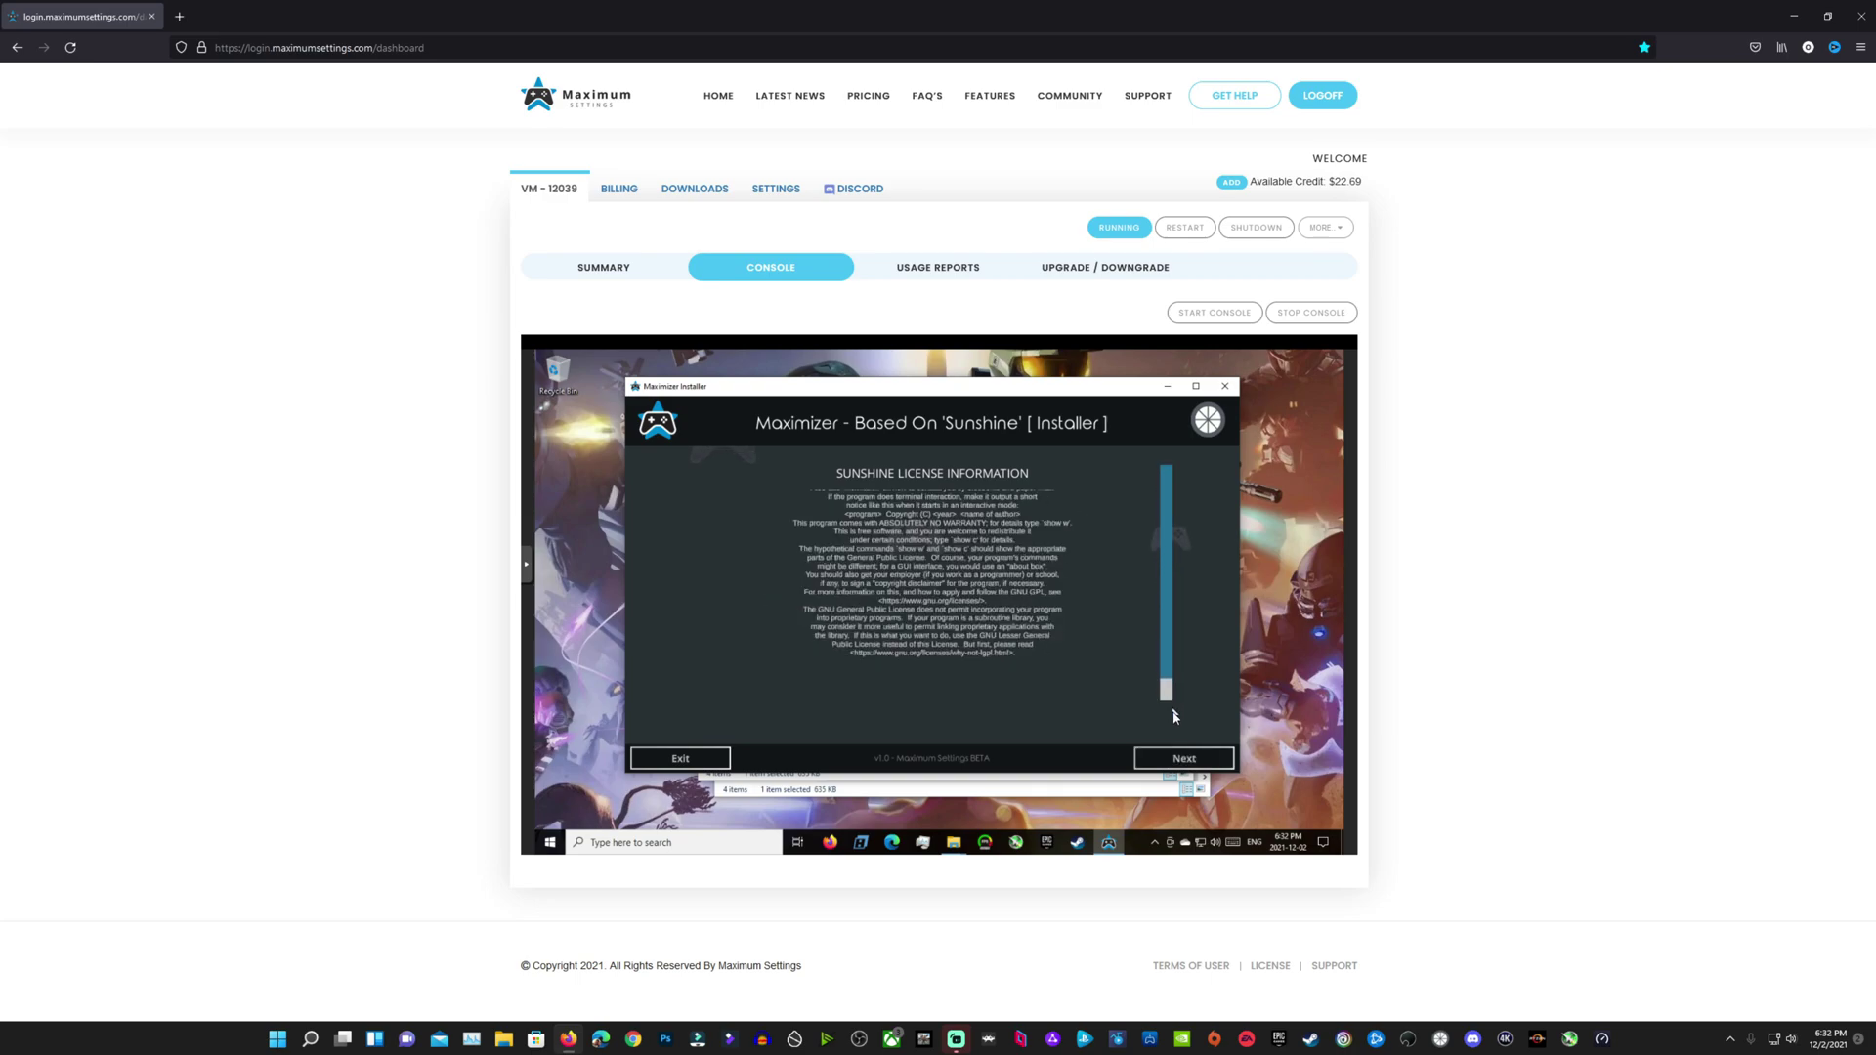
click(1179, 762)
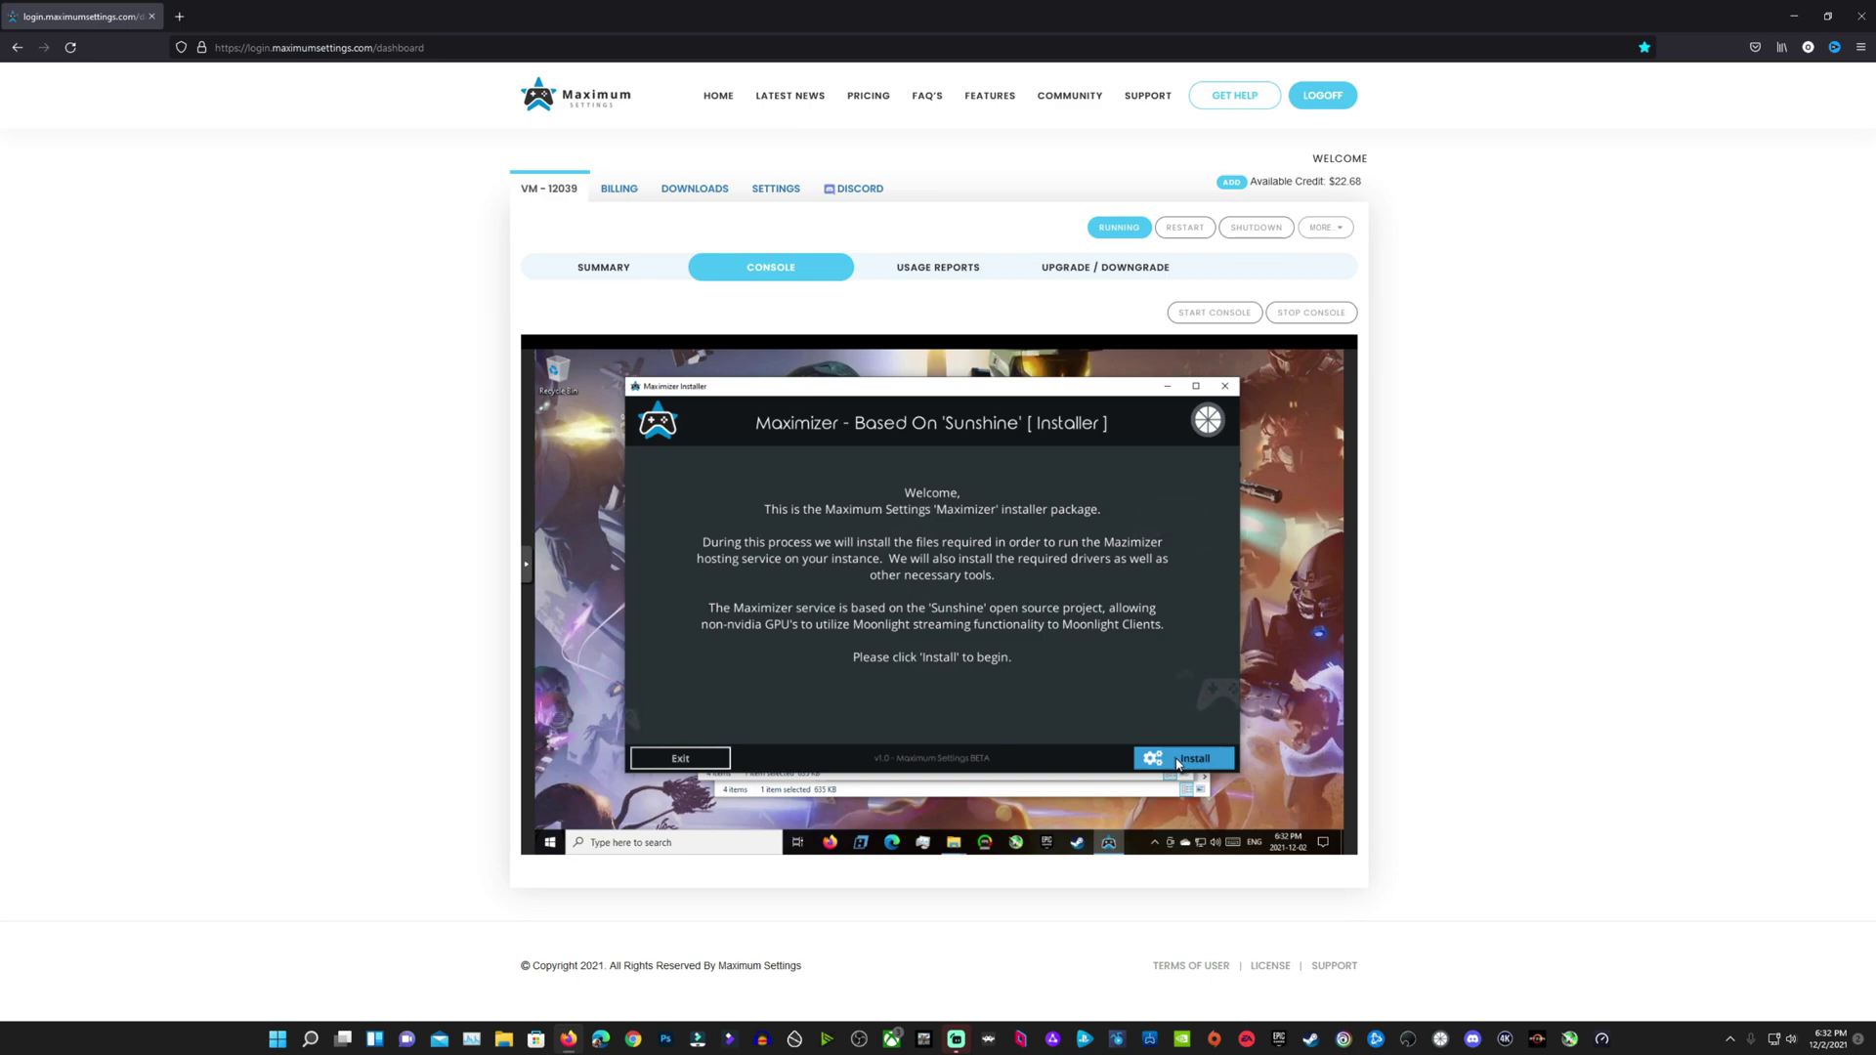
- Install Maximizer, accepting and installing the Nefarius virtual gamepad driver, and finish the driver setup
click(1178, 762)
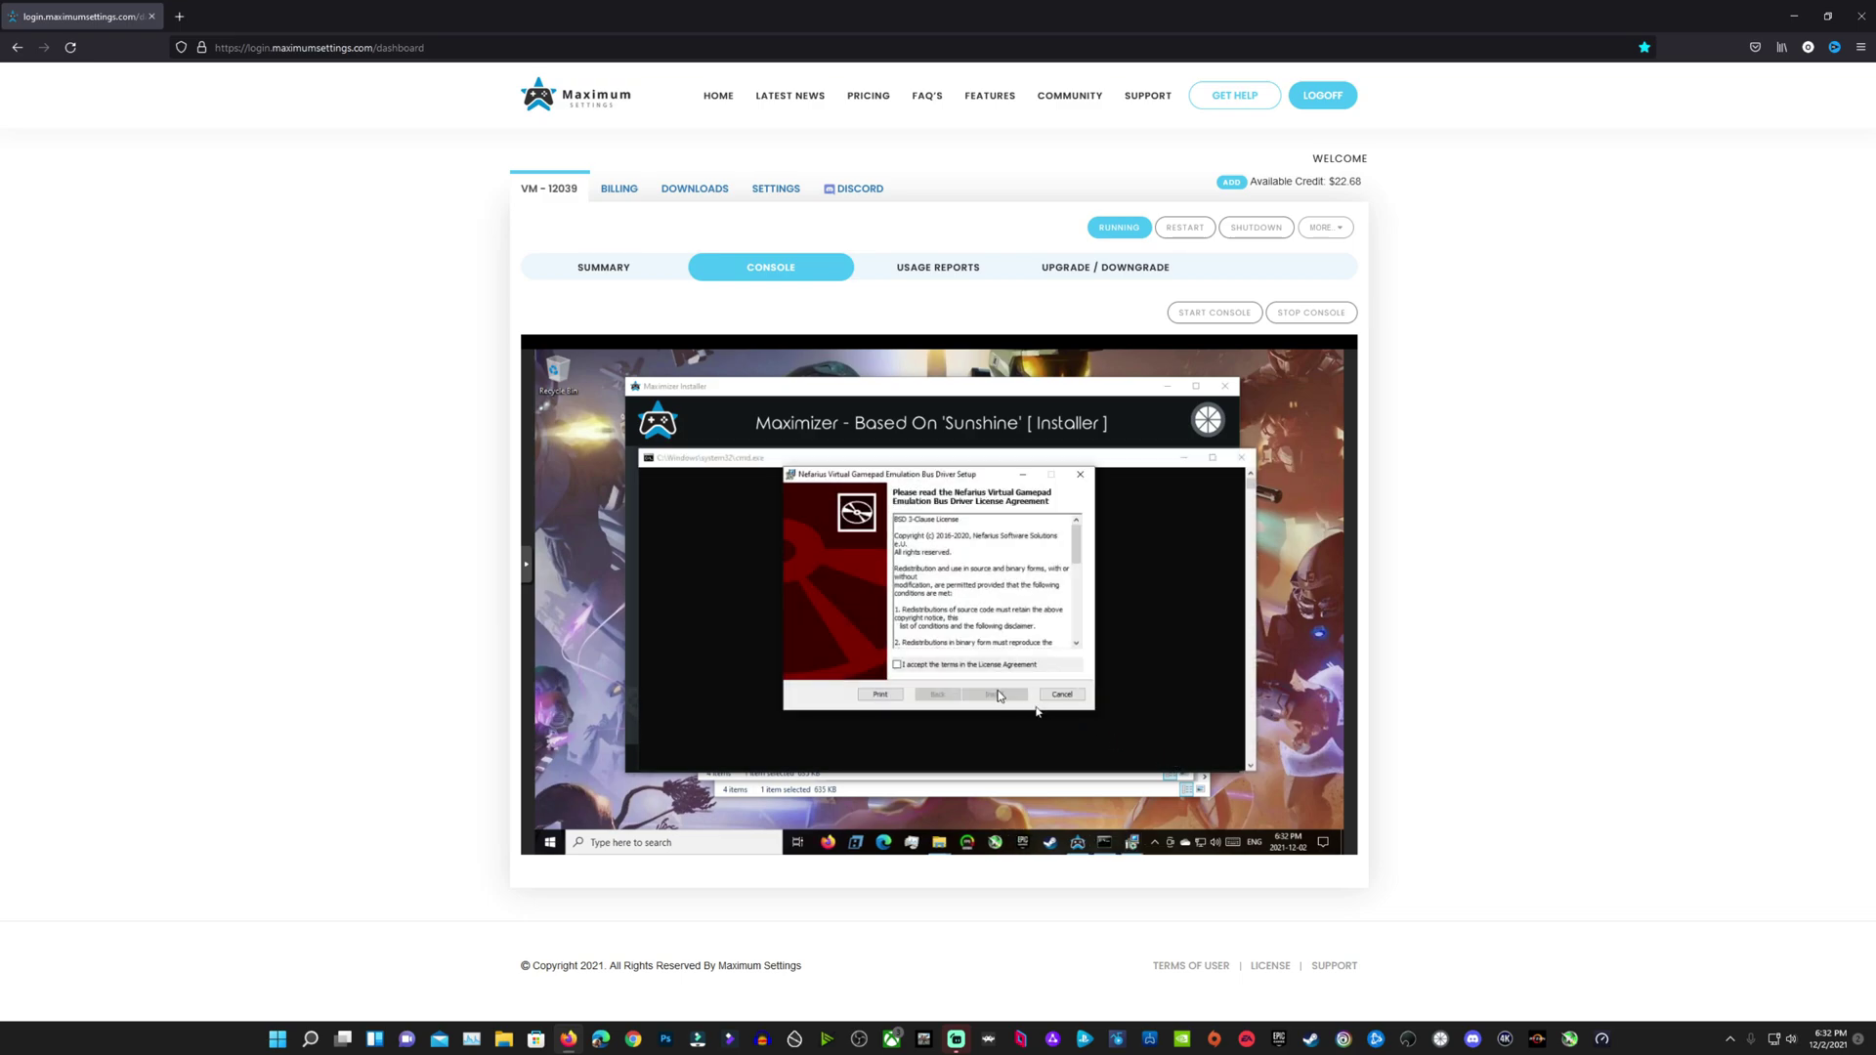
click(953, 665)
click(1001, 696)
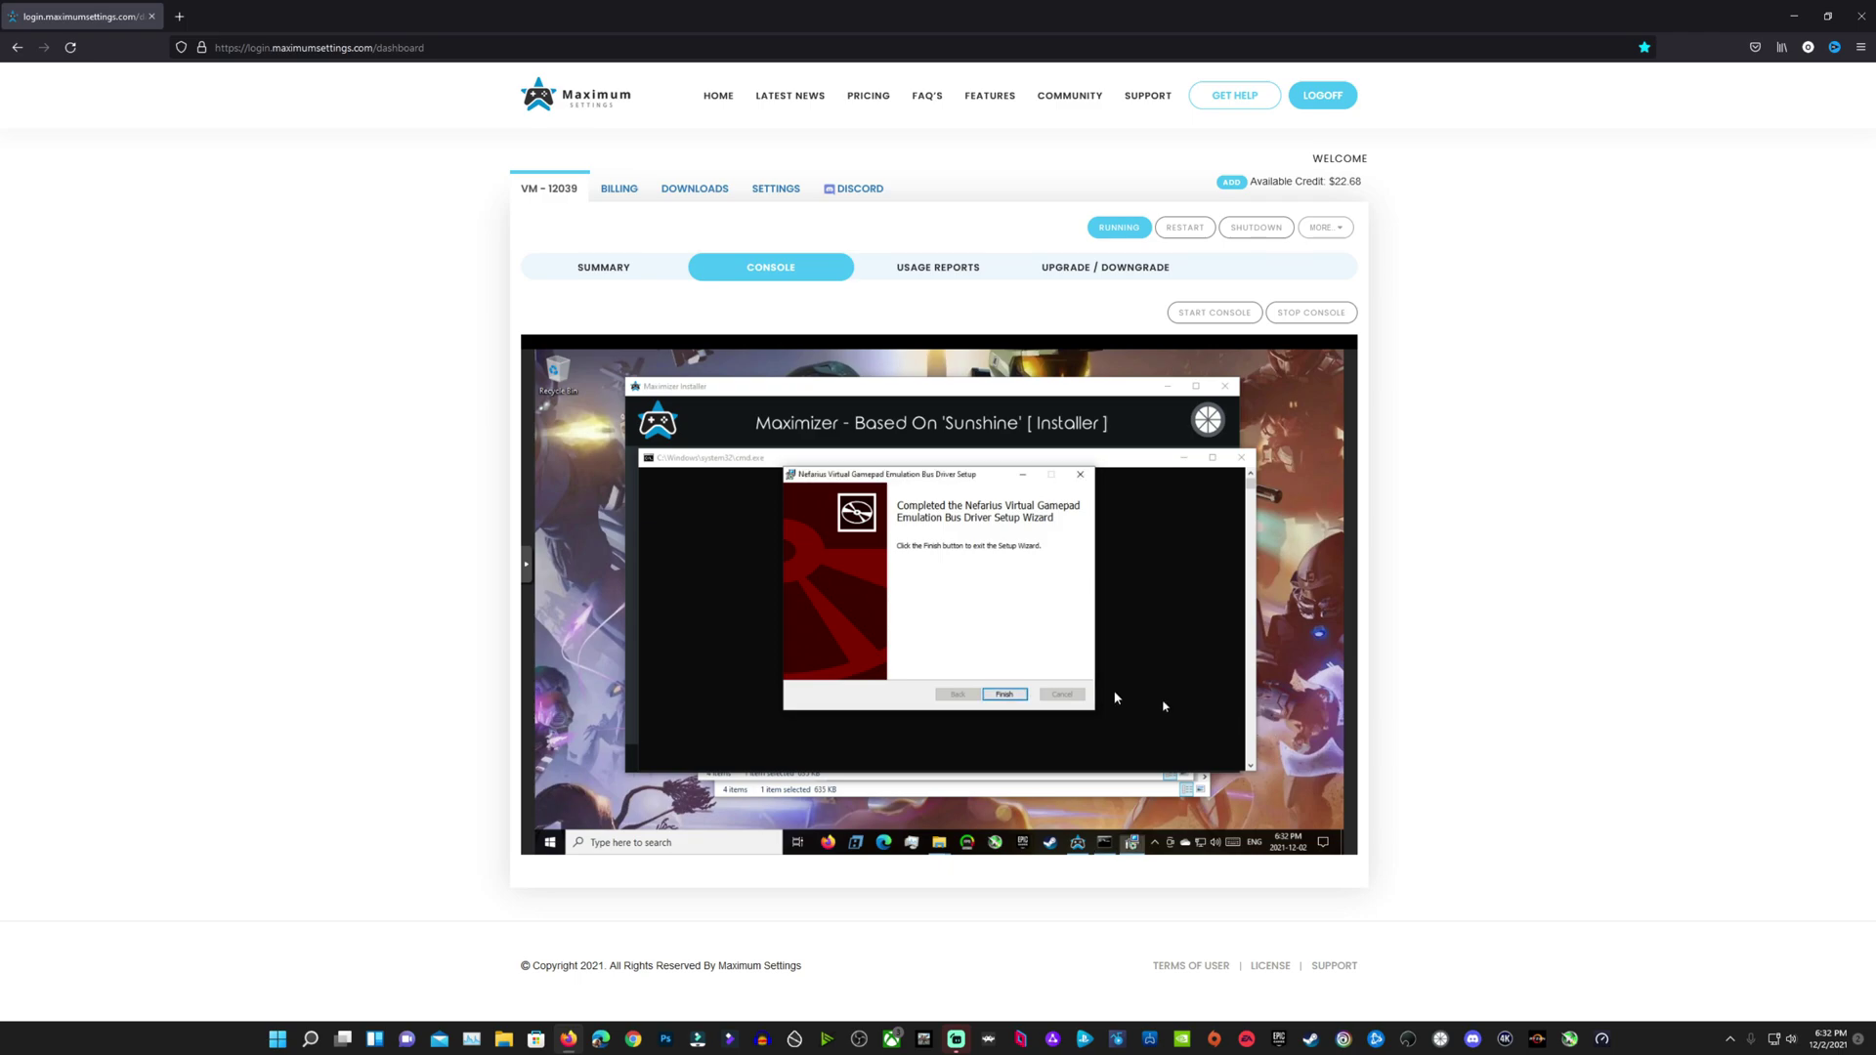
click(1007, 696)
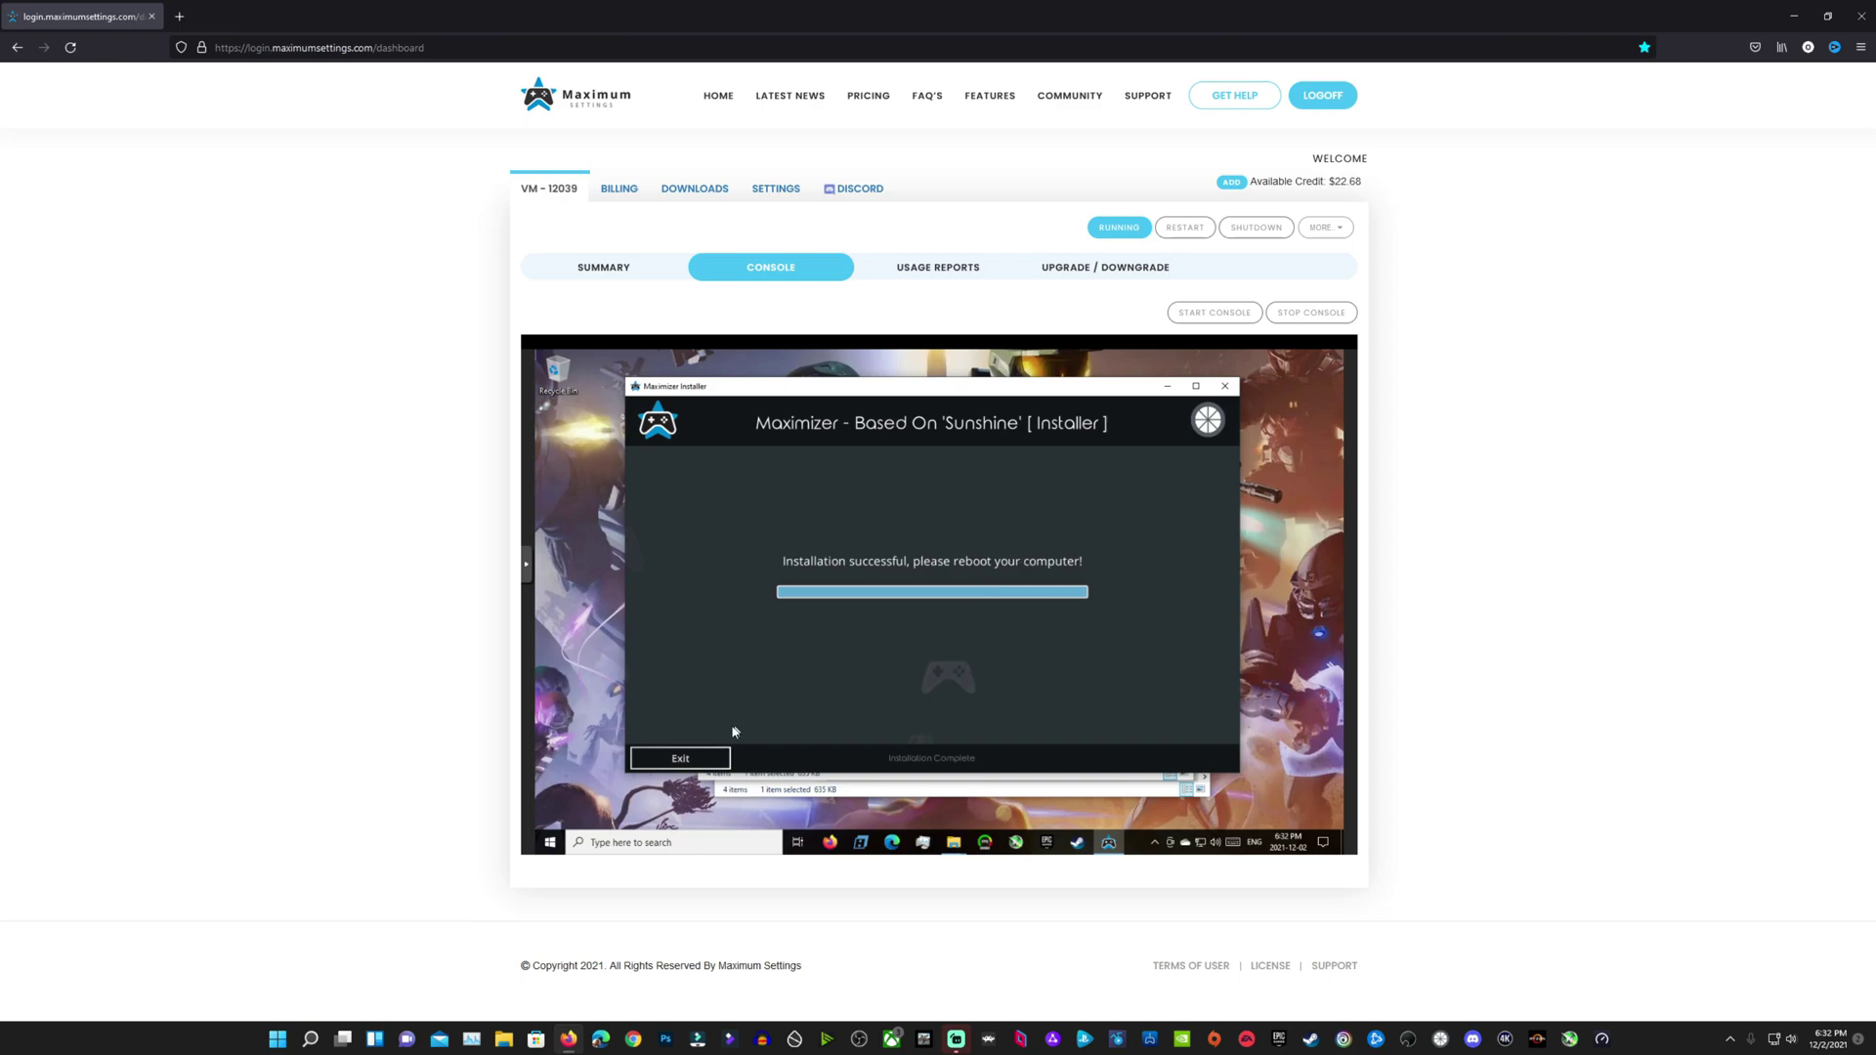
- Exit the installer, close File Explorer, and restart the VM
click(694, 759)
click(1200, 436)
click(550, 842)
click(552, 815)
click(576, 787)
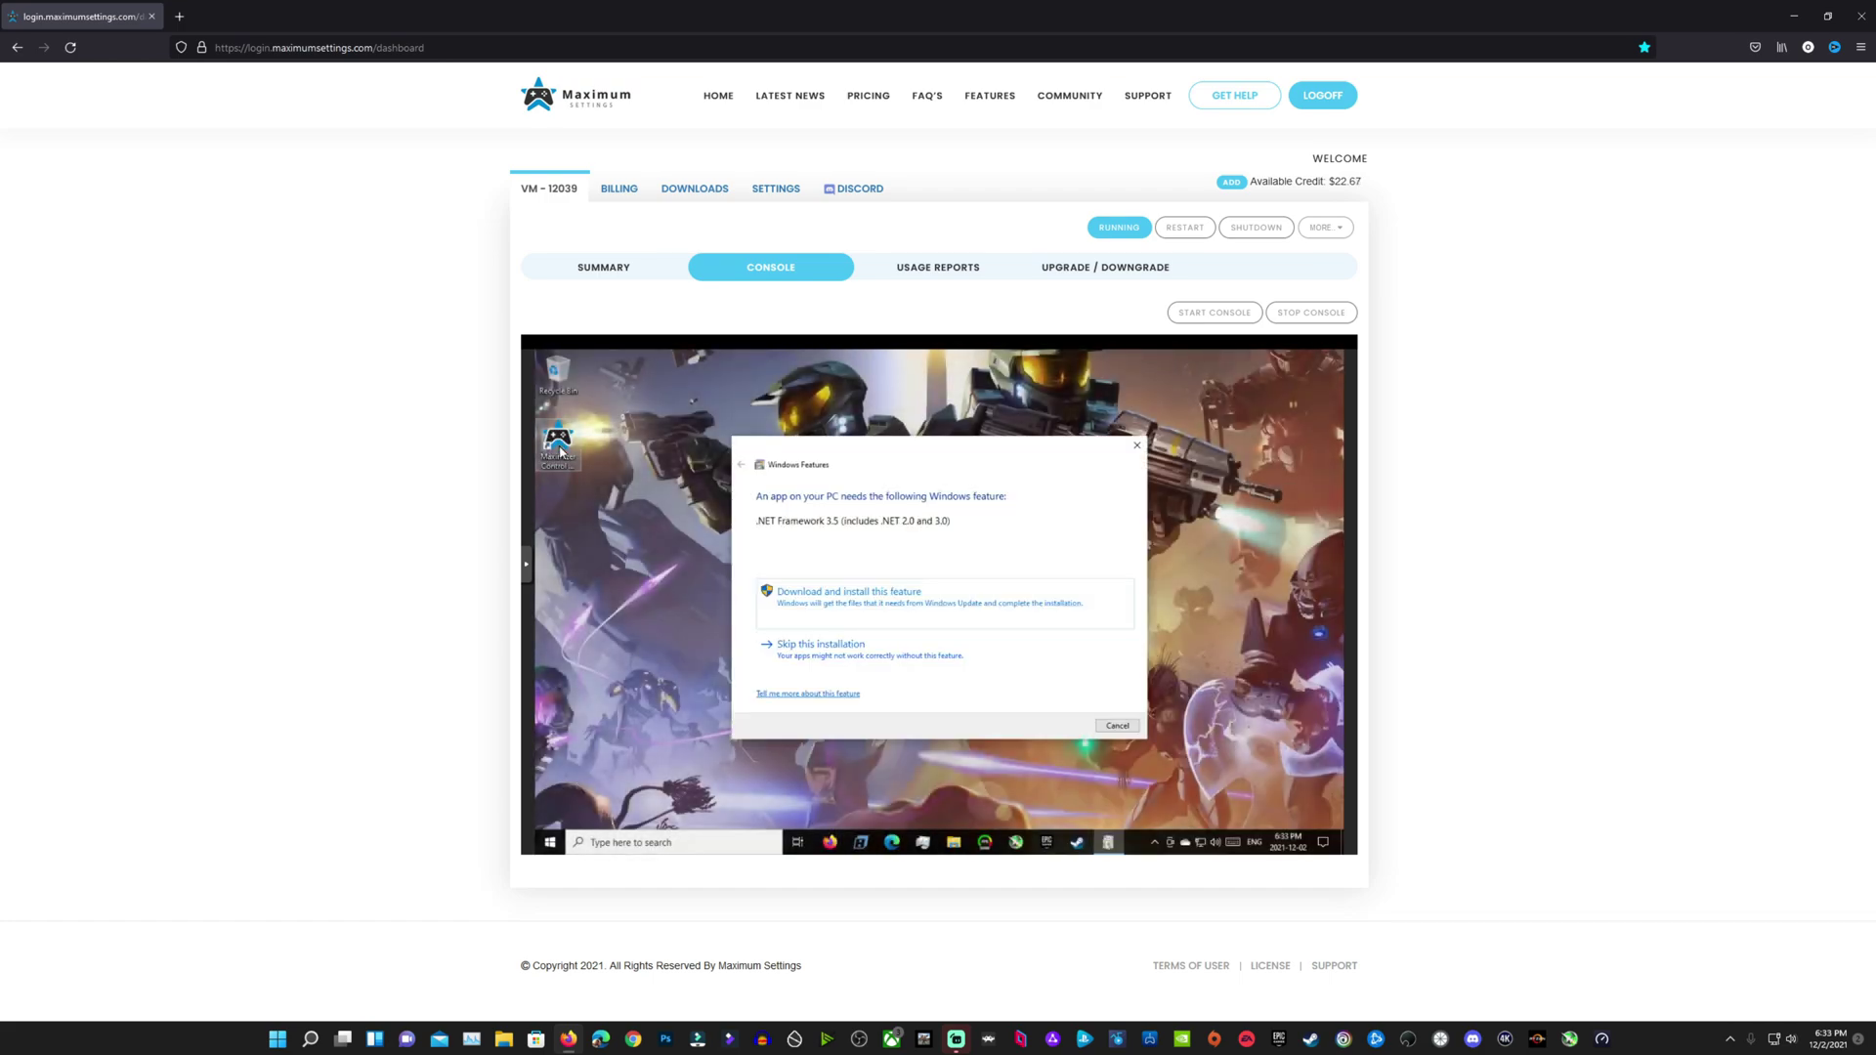
- Allow private network access, then download and install .NET Framework 3.5 and close its prompts
click(795, 631)
key(Return)
click(898, 596)
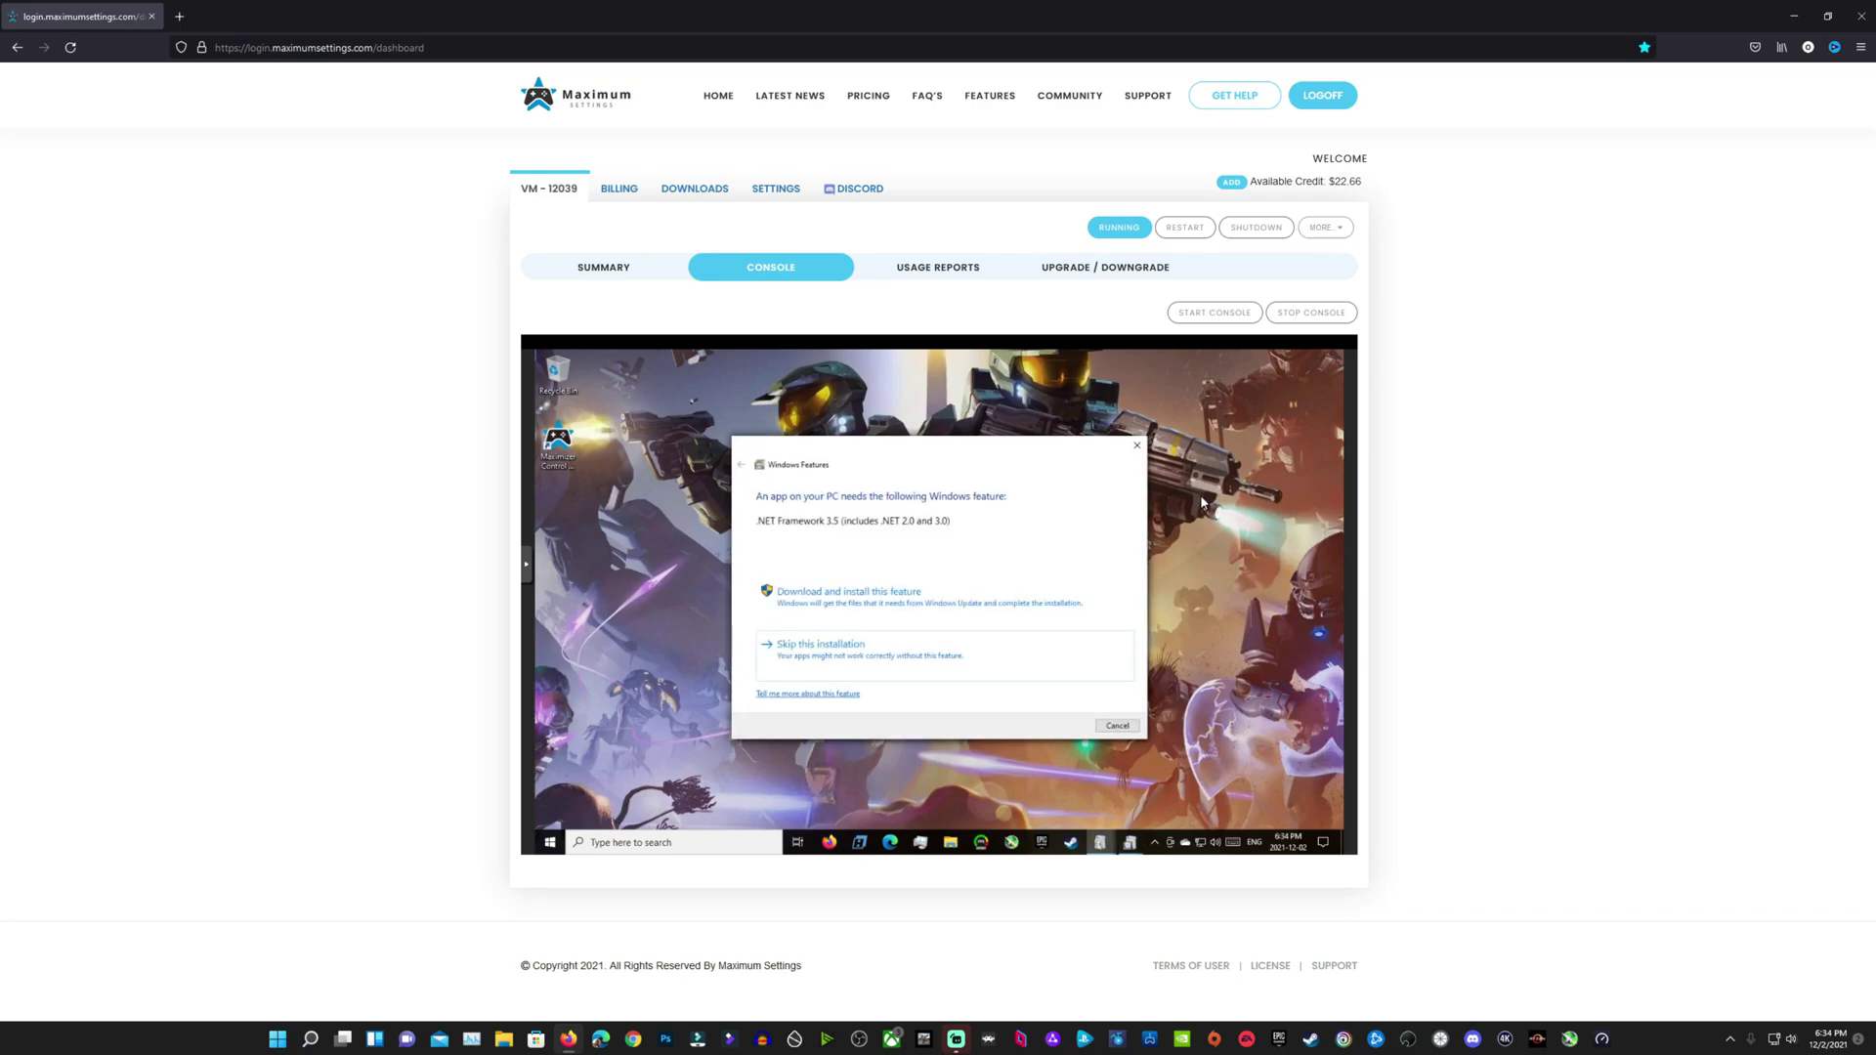
click(850, 608)
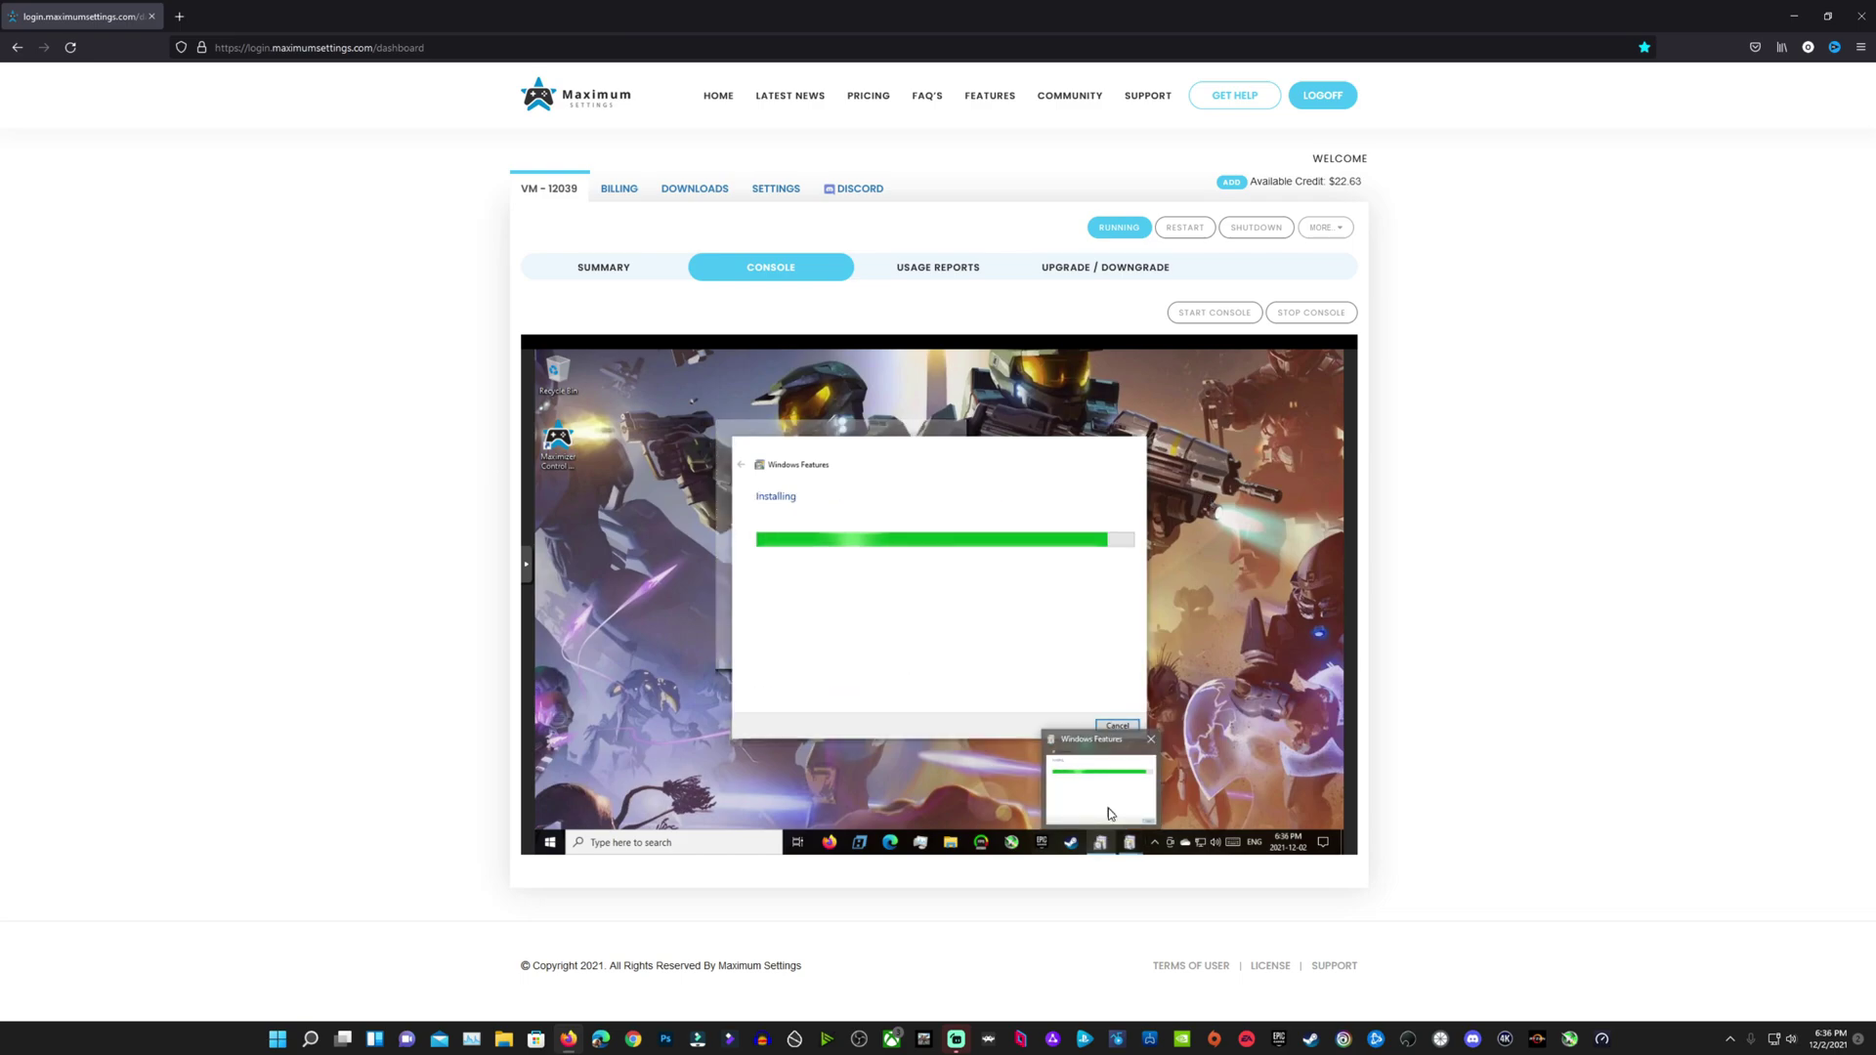
drag(955, 444, 737, 385)
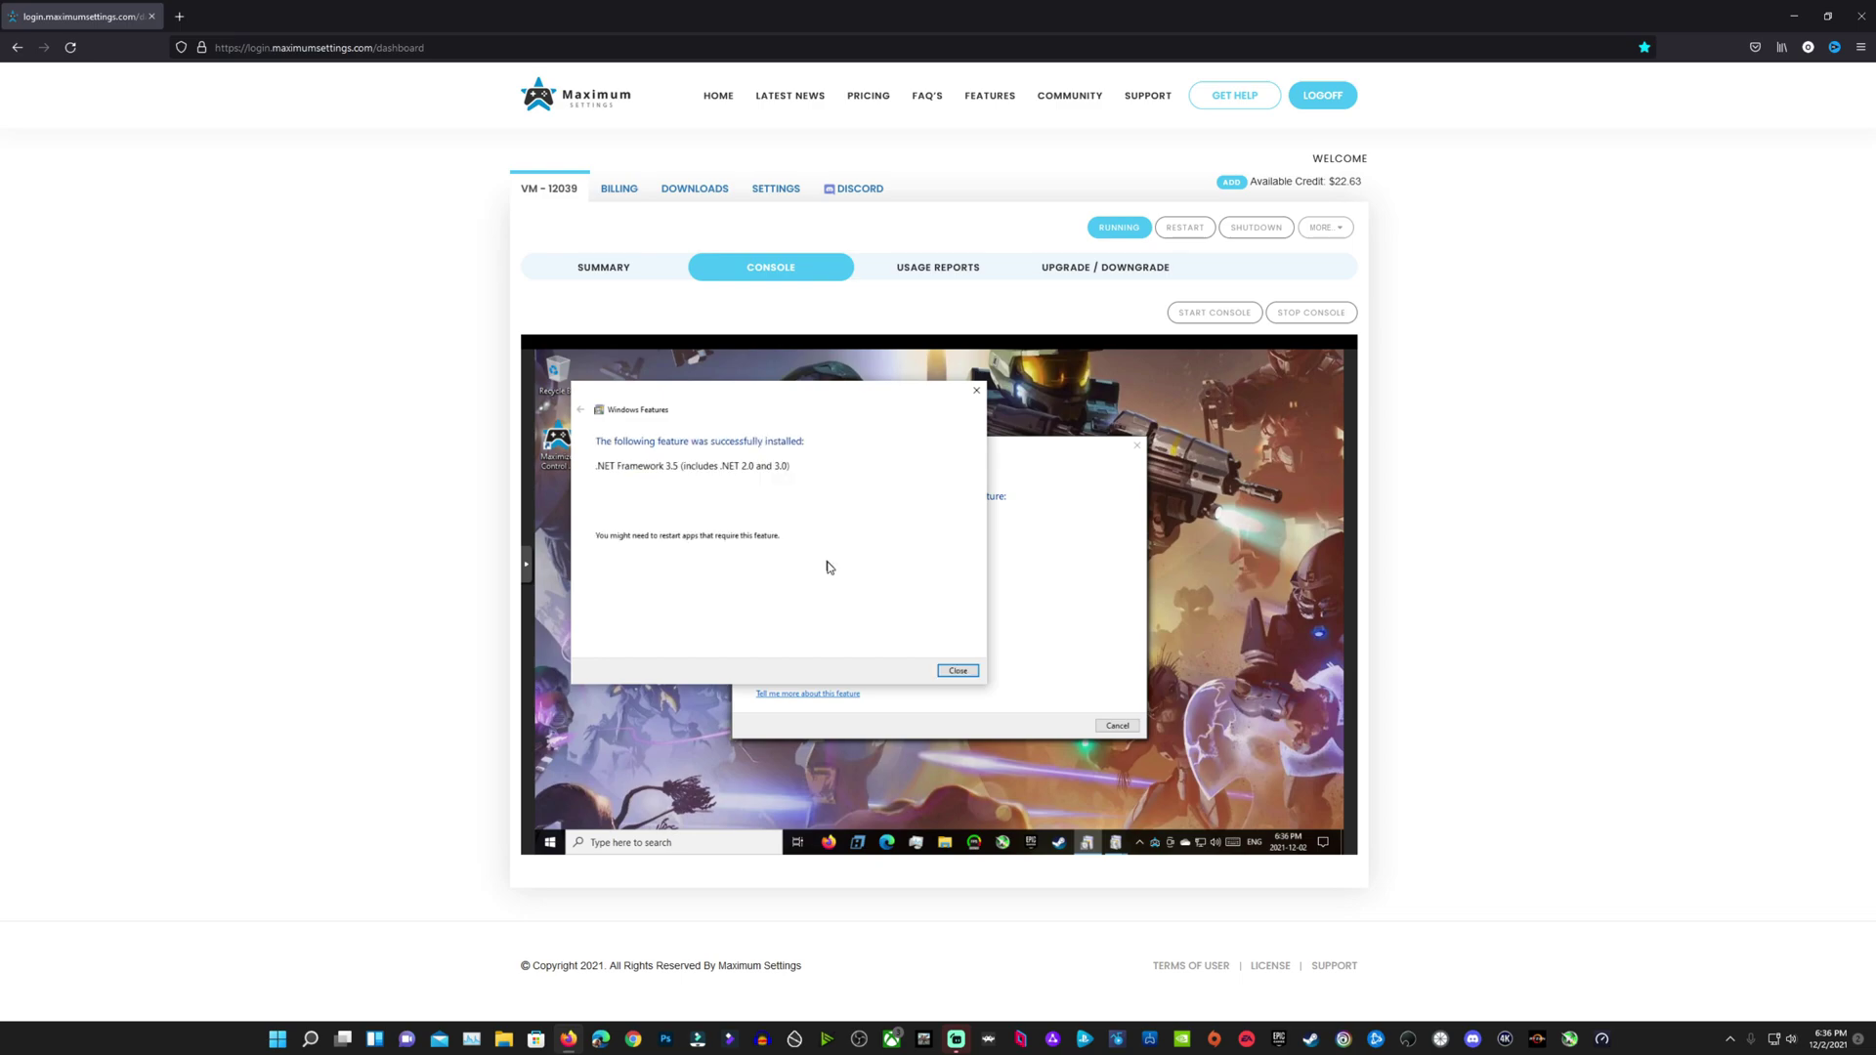
click(958, 671)
click(1114, 727)
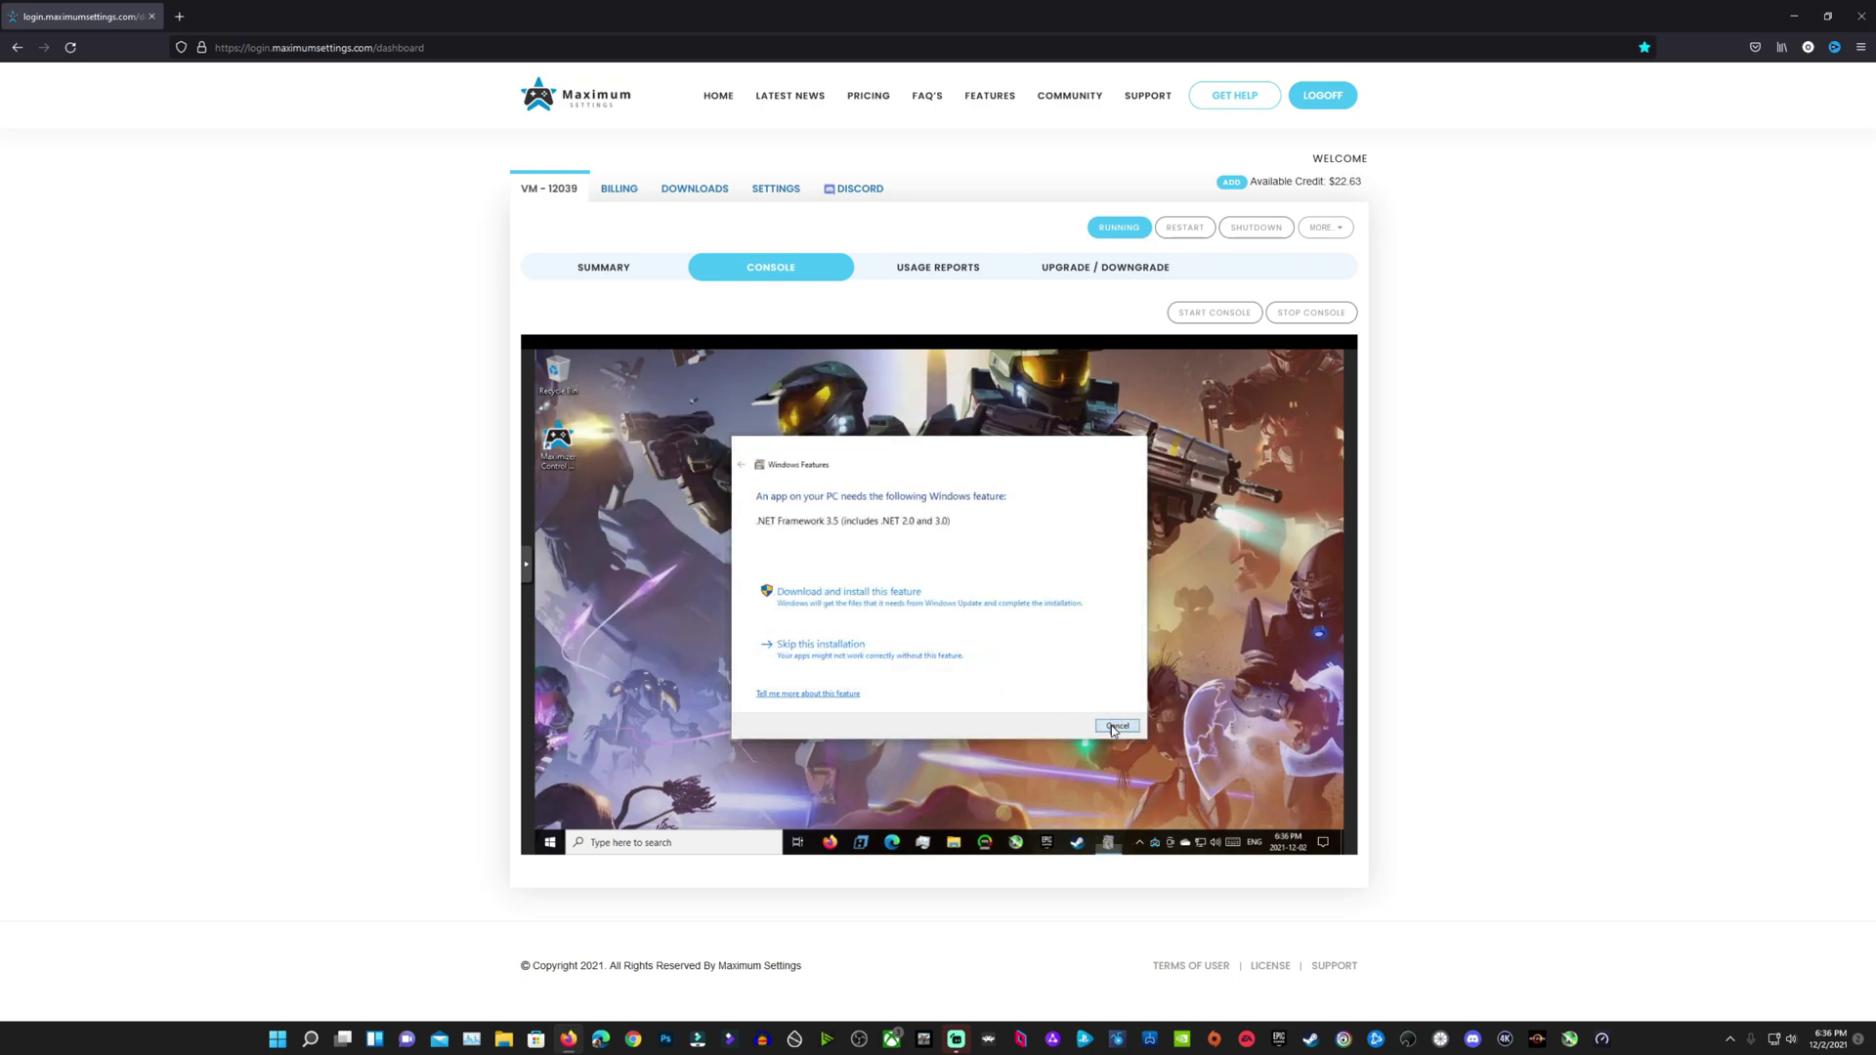
right_click(1155, 842)
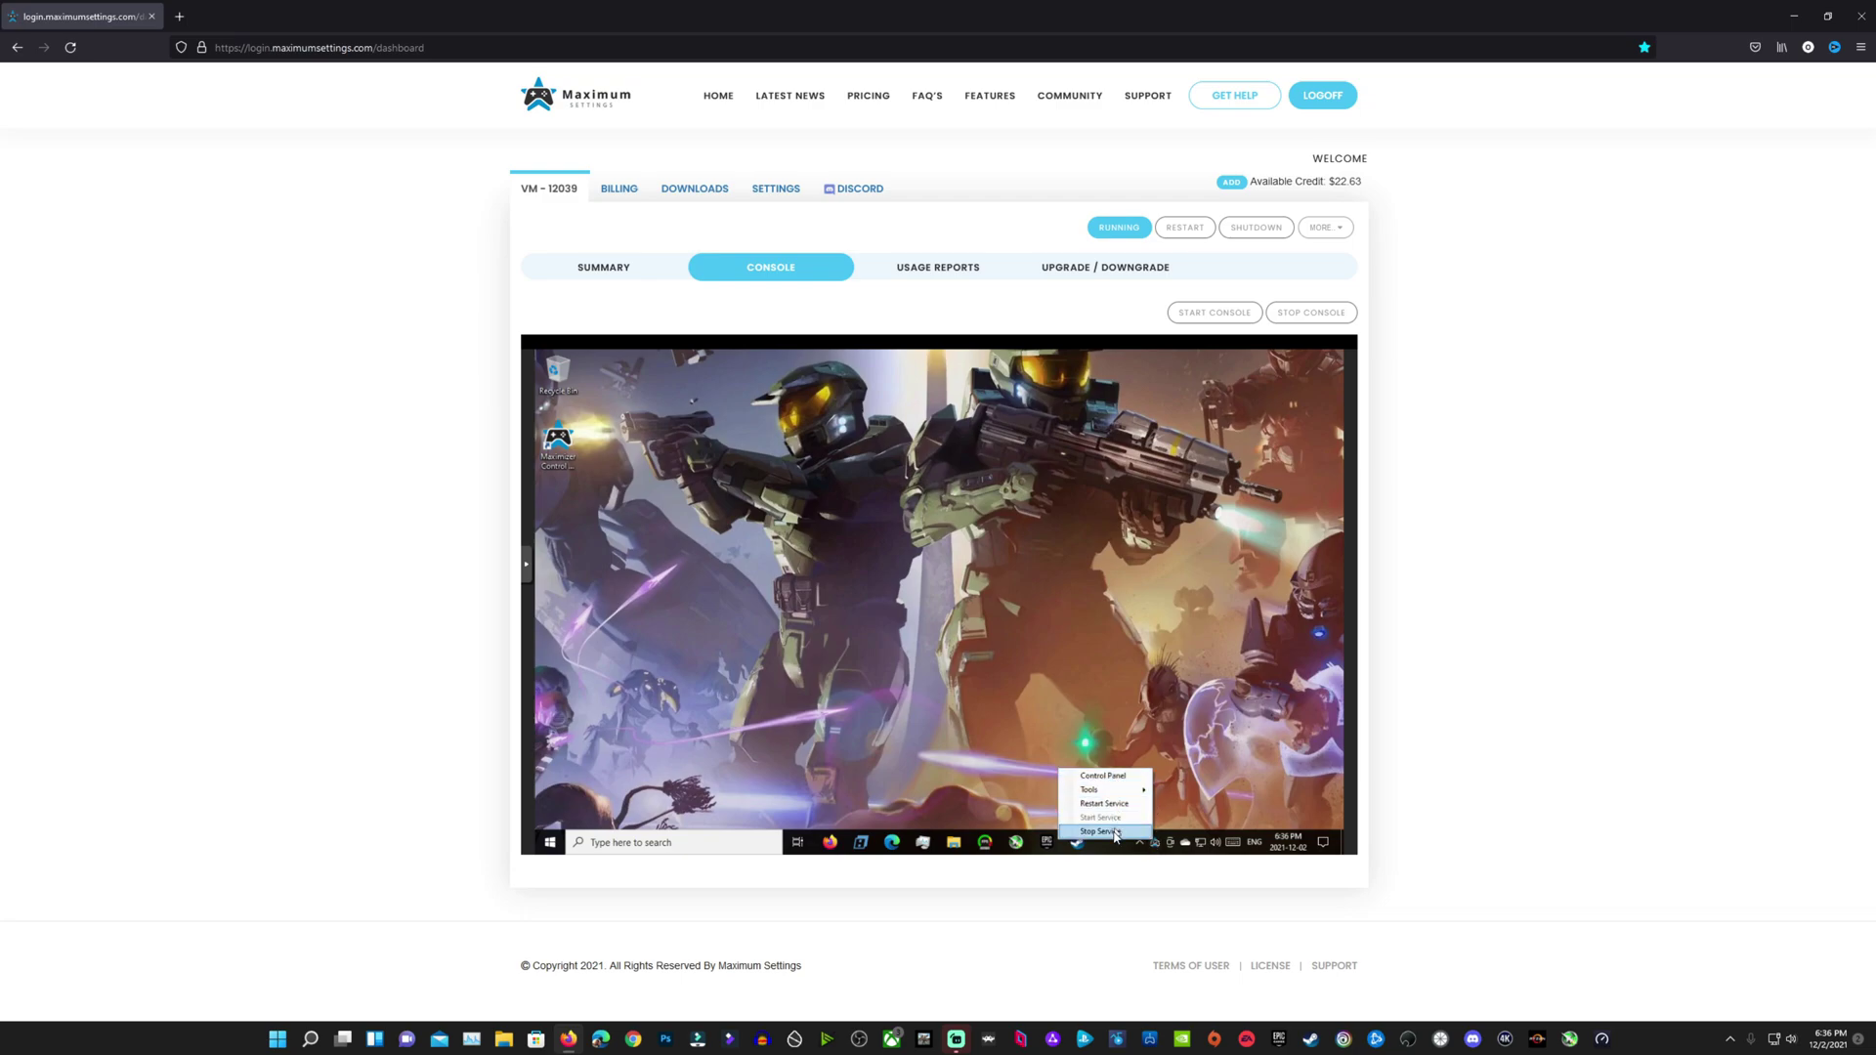
mouse_move(1117, 795)
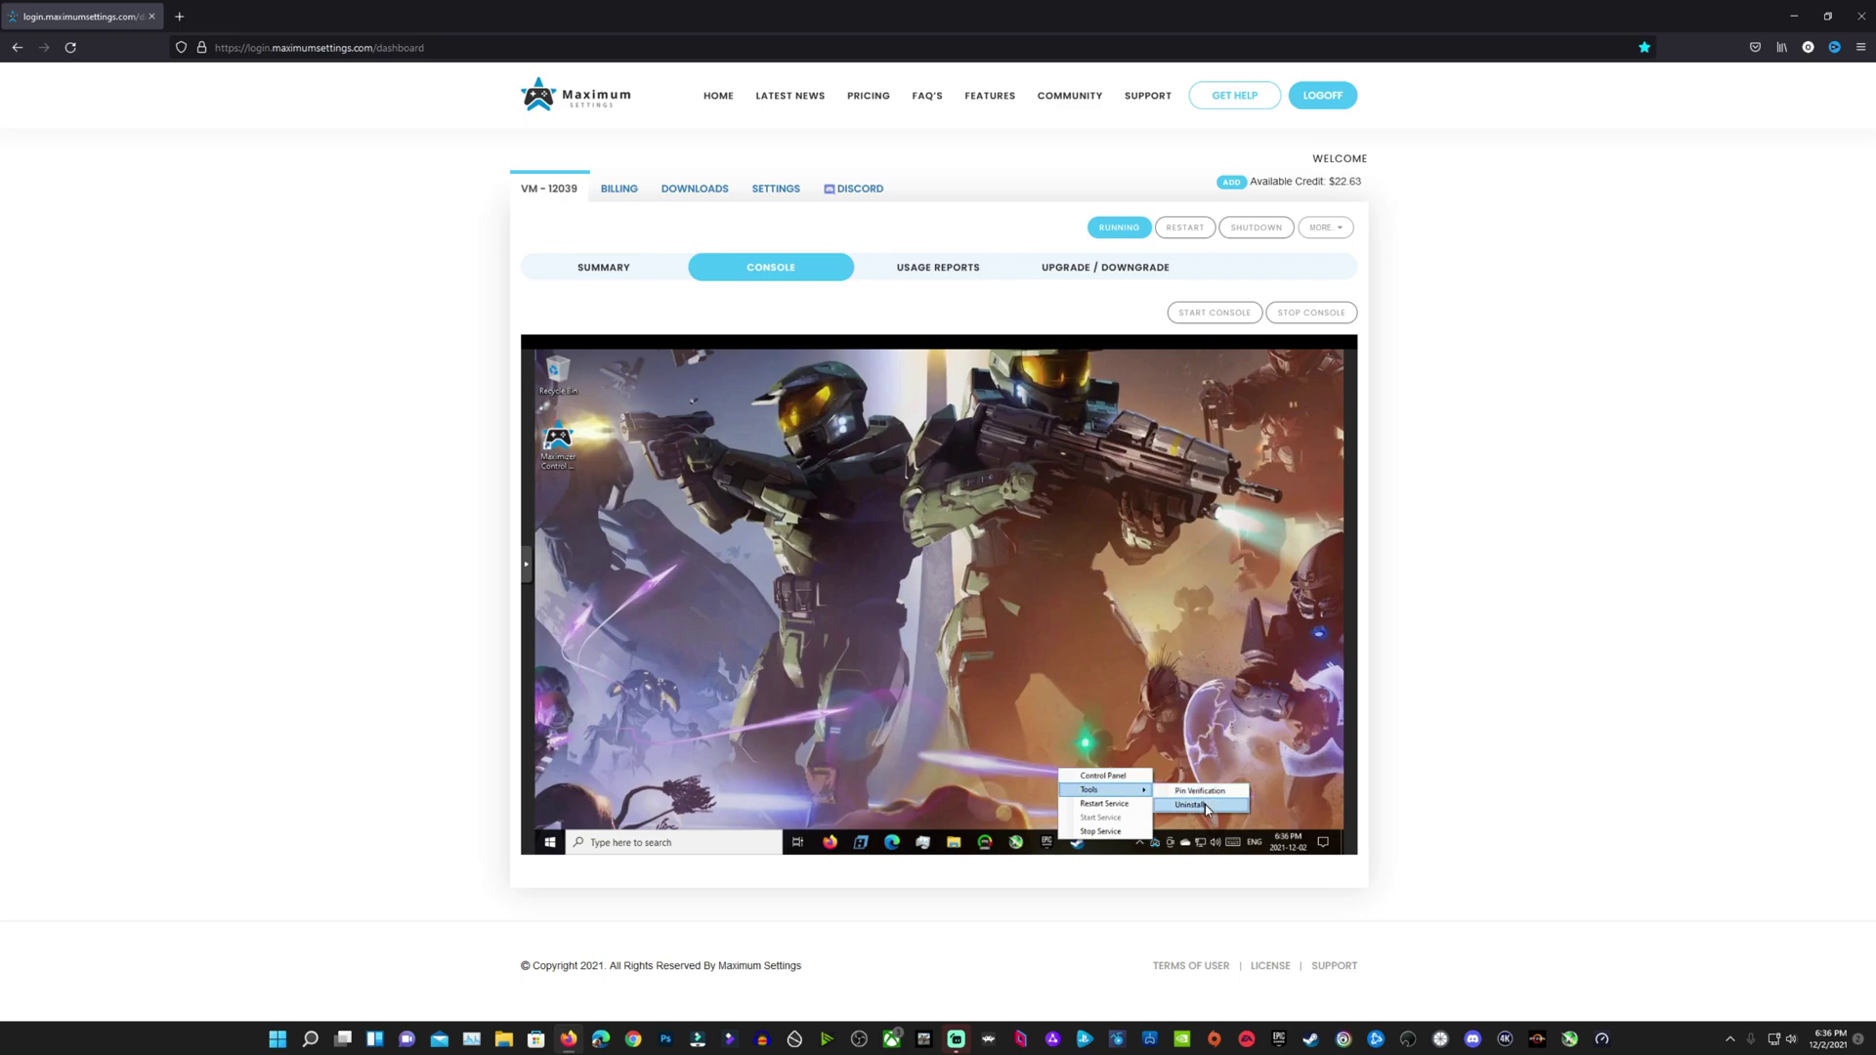
click(1100, 778)
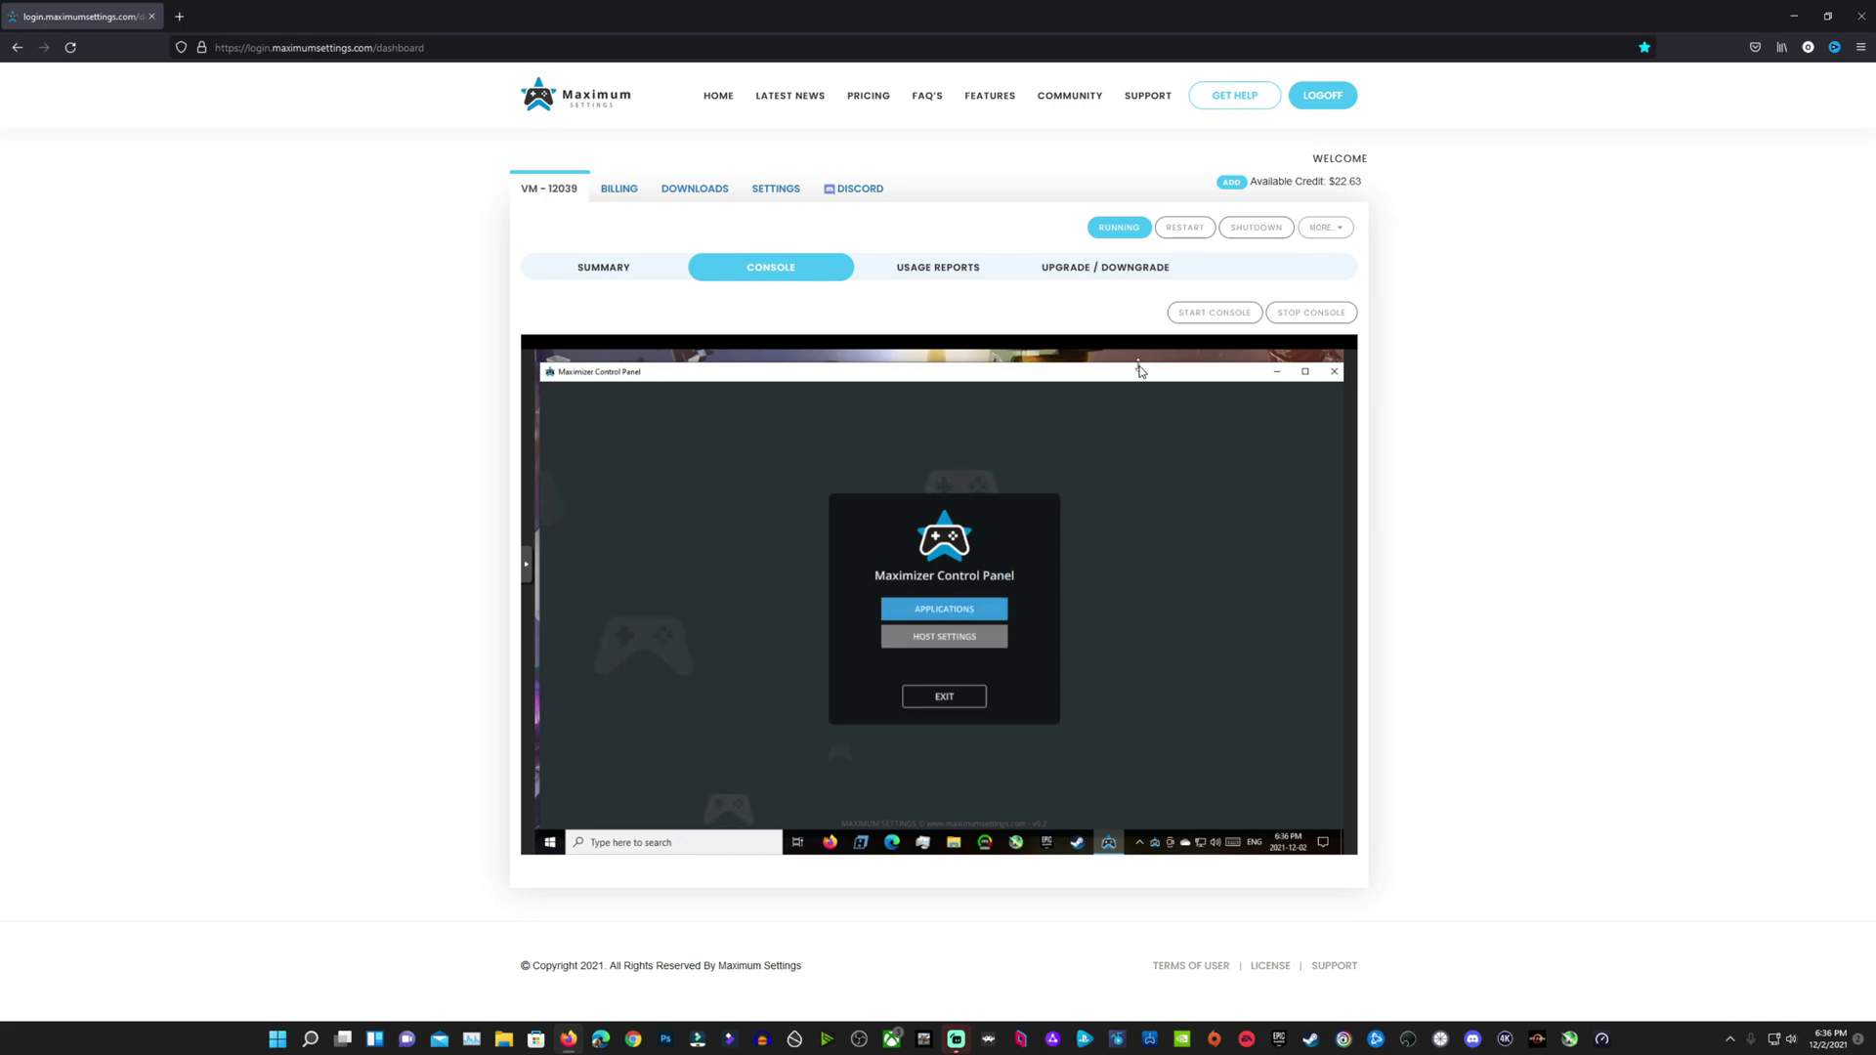
drag(543, 372, 774, 413)
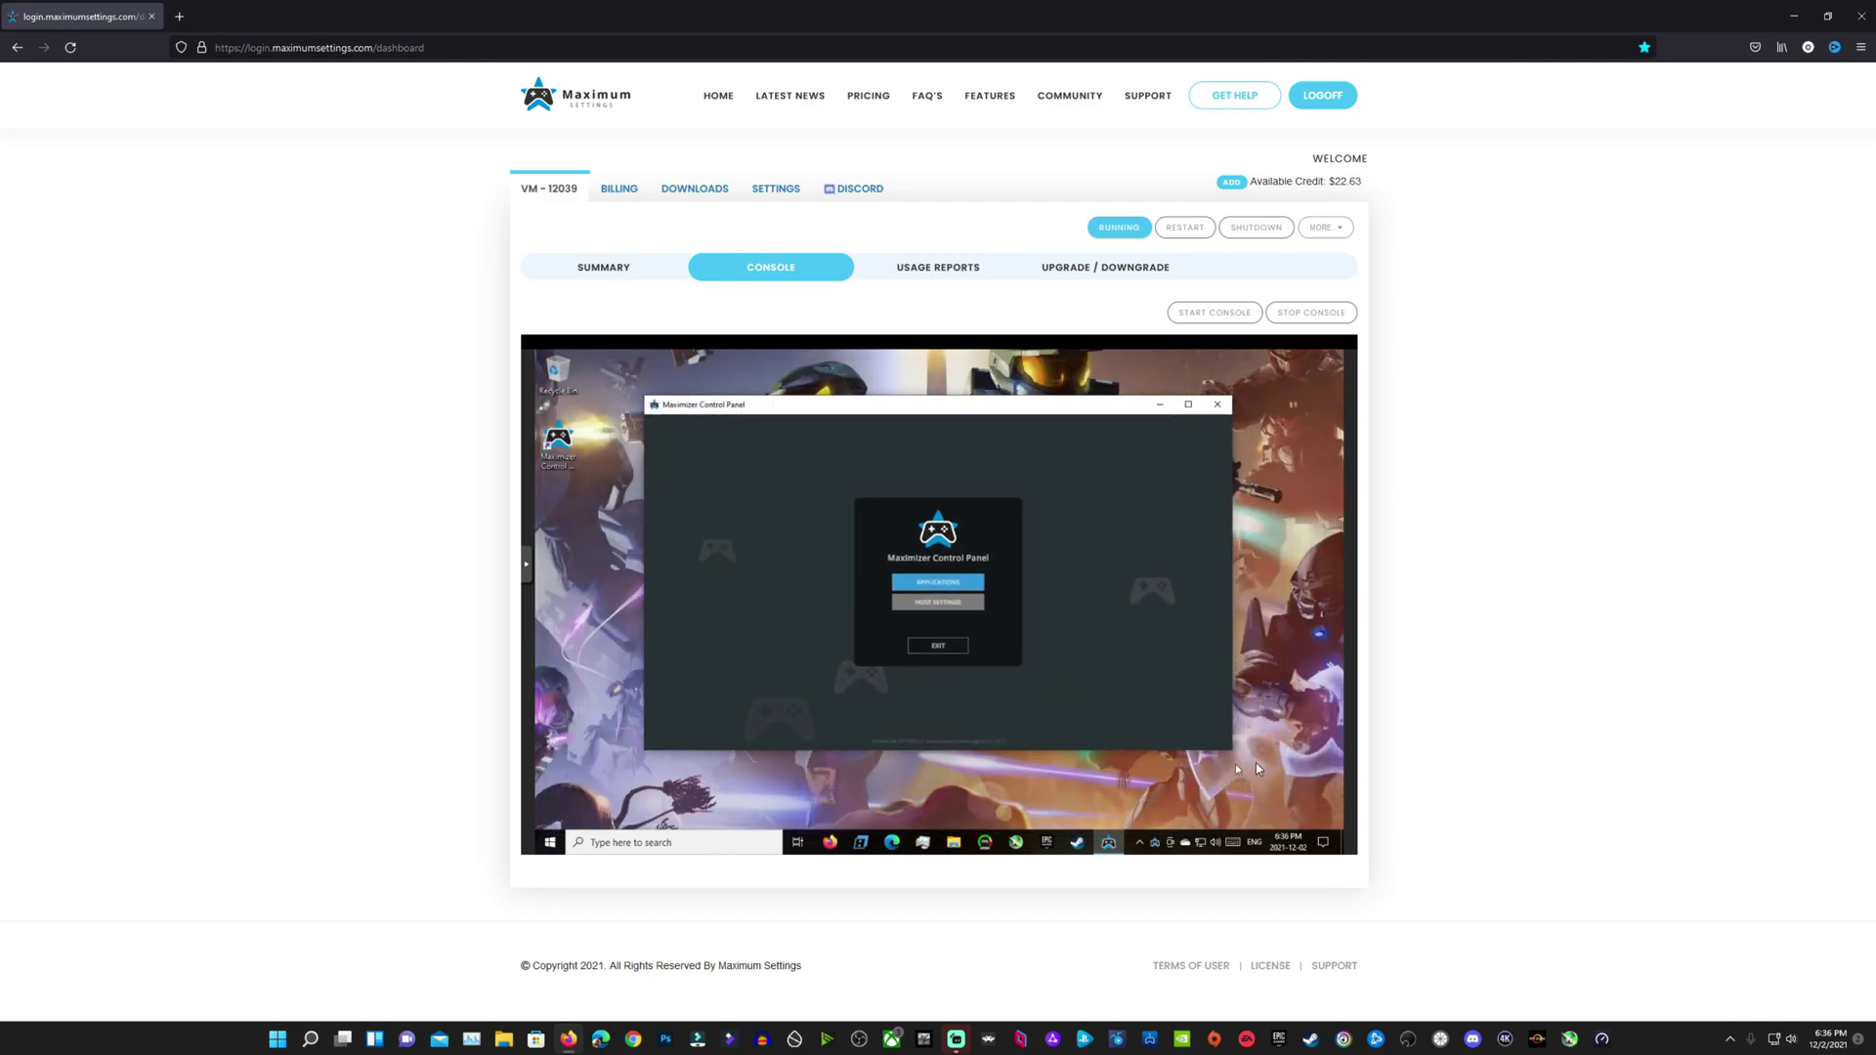
drag(1234, 752, 1278, 799)
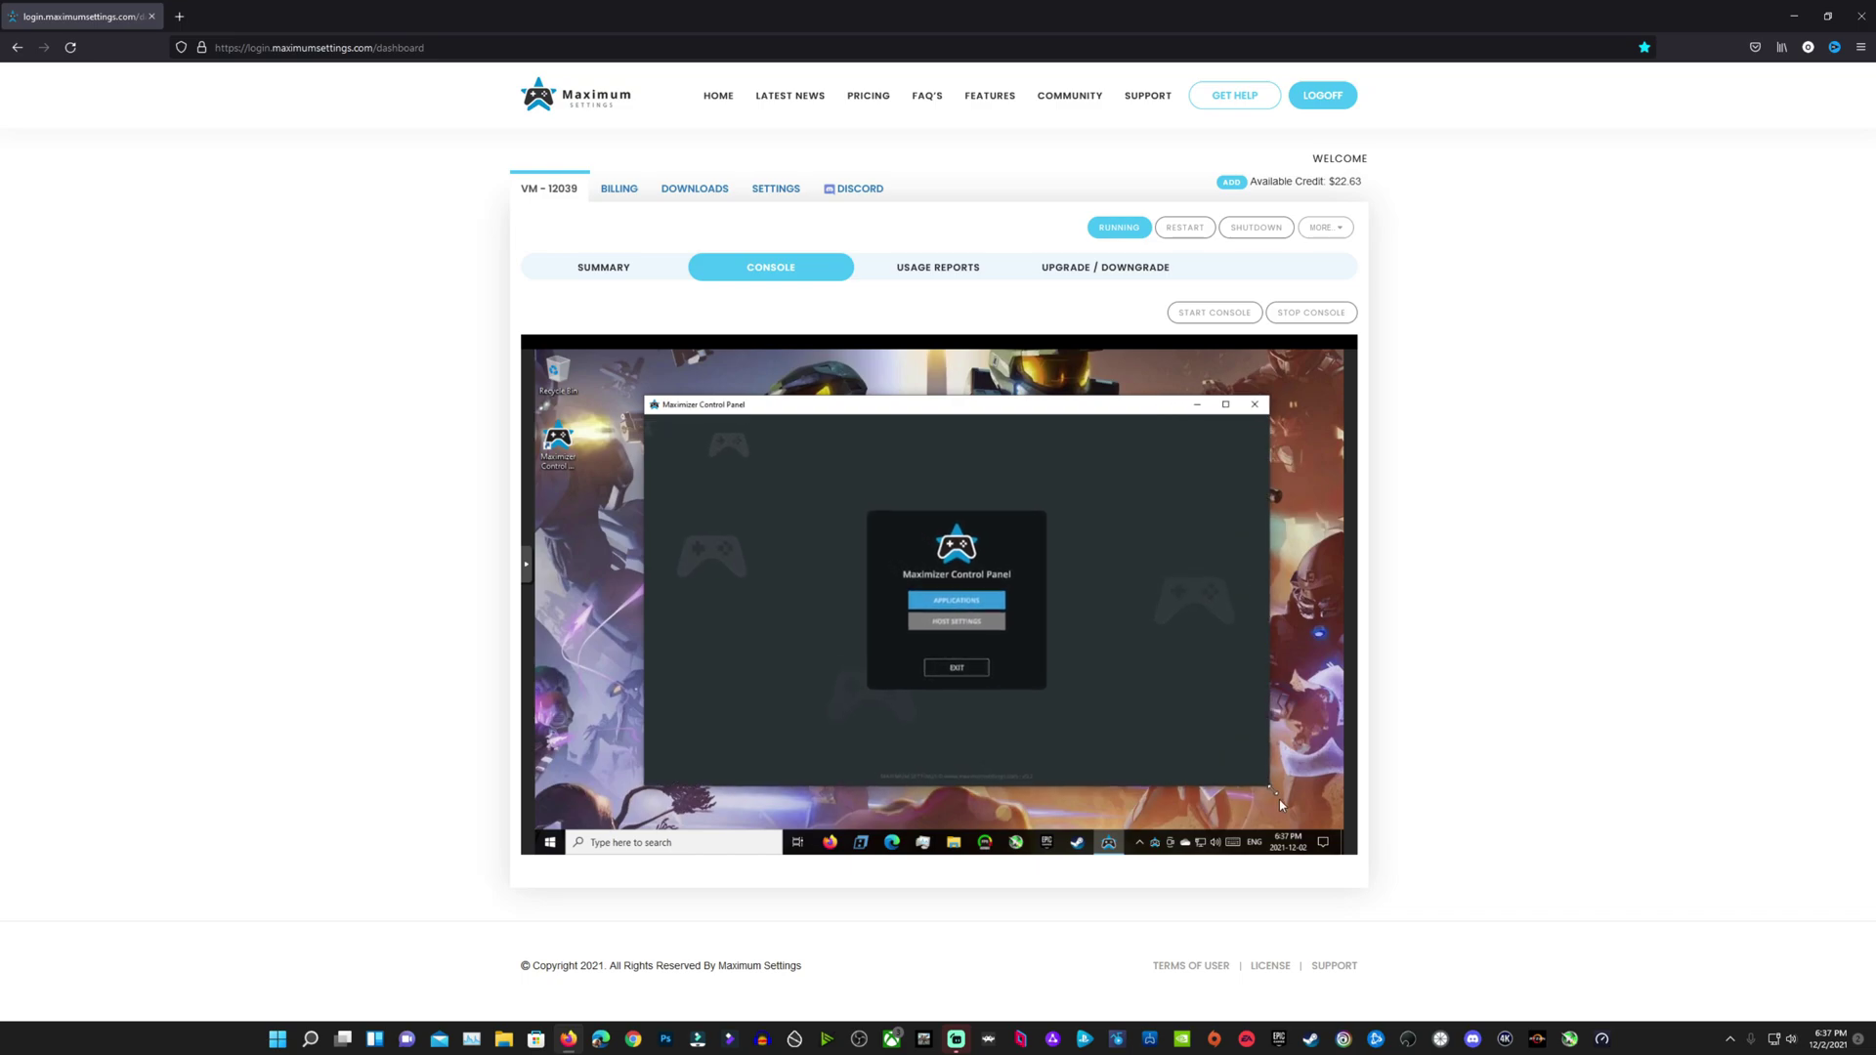
click(968, 630)
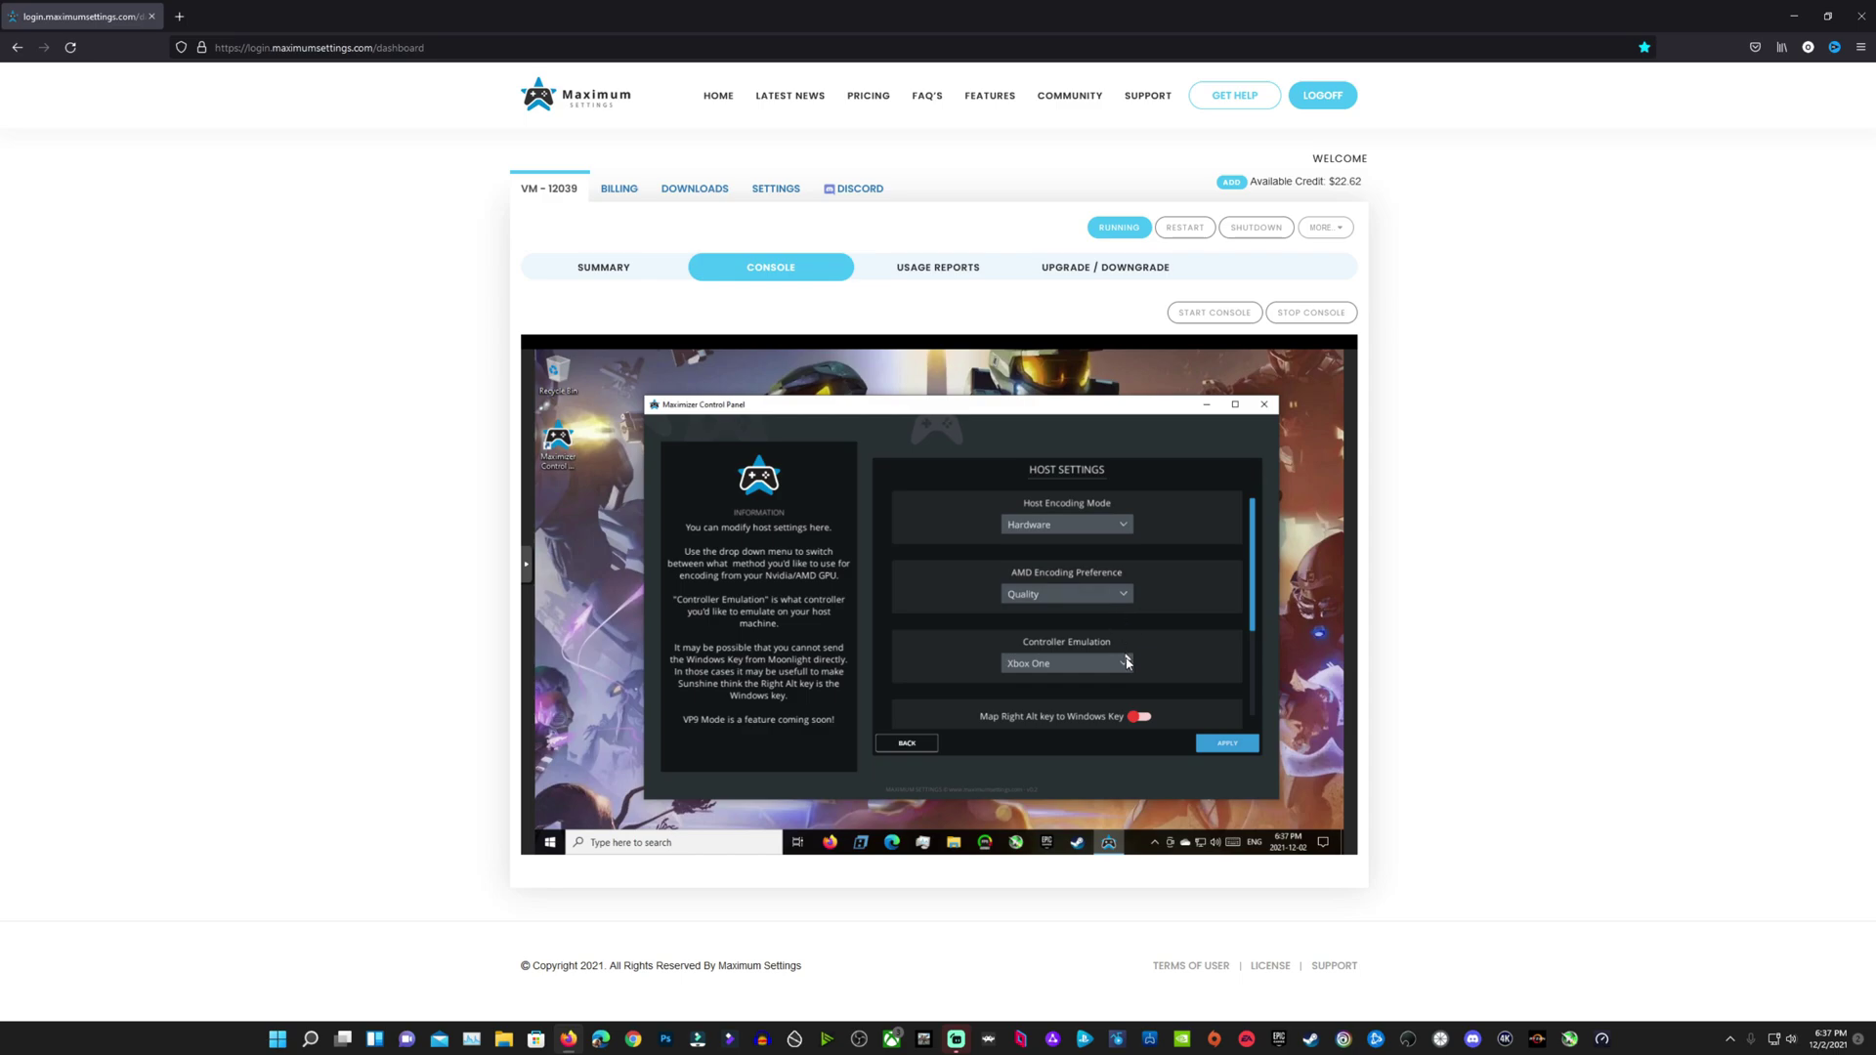
scroll(1258, 600, down, 3)
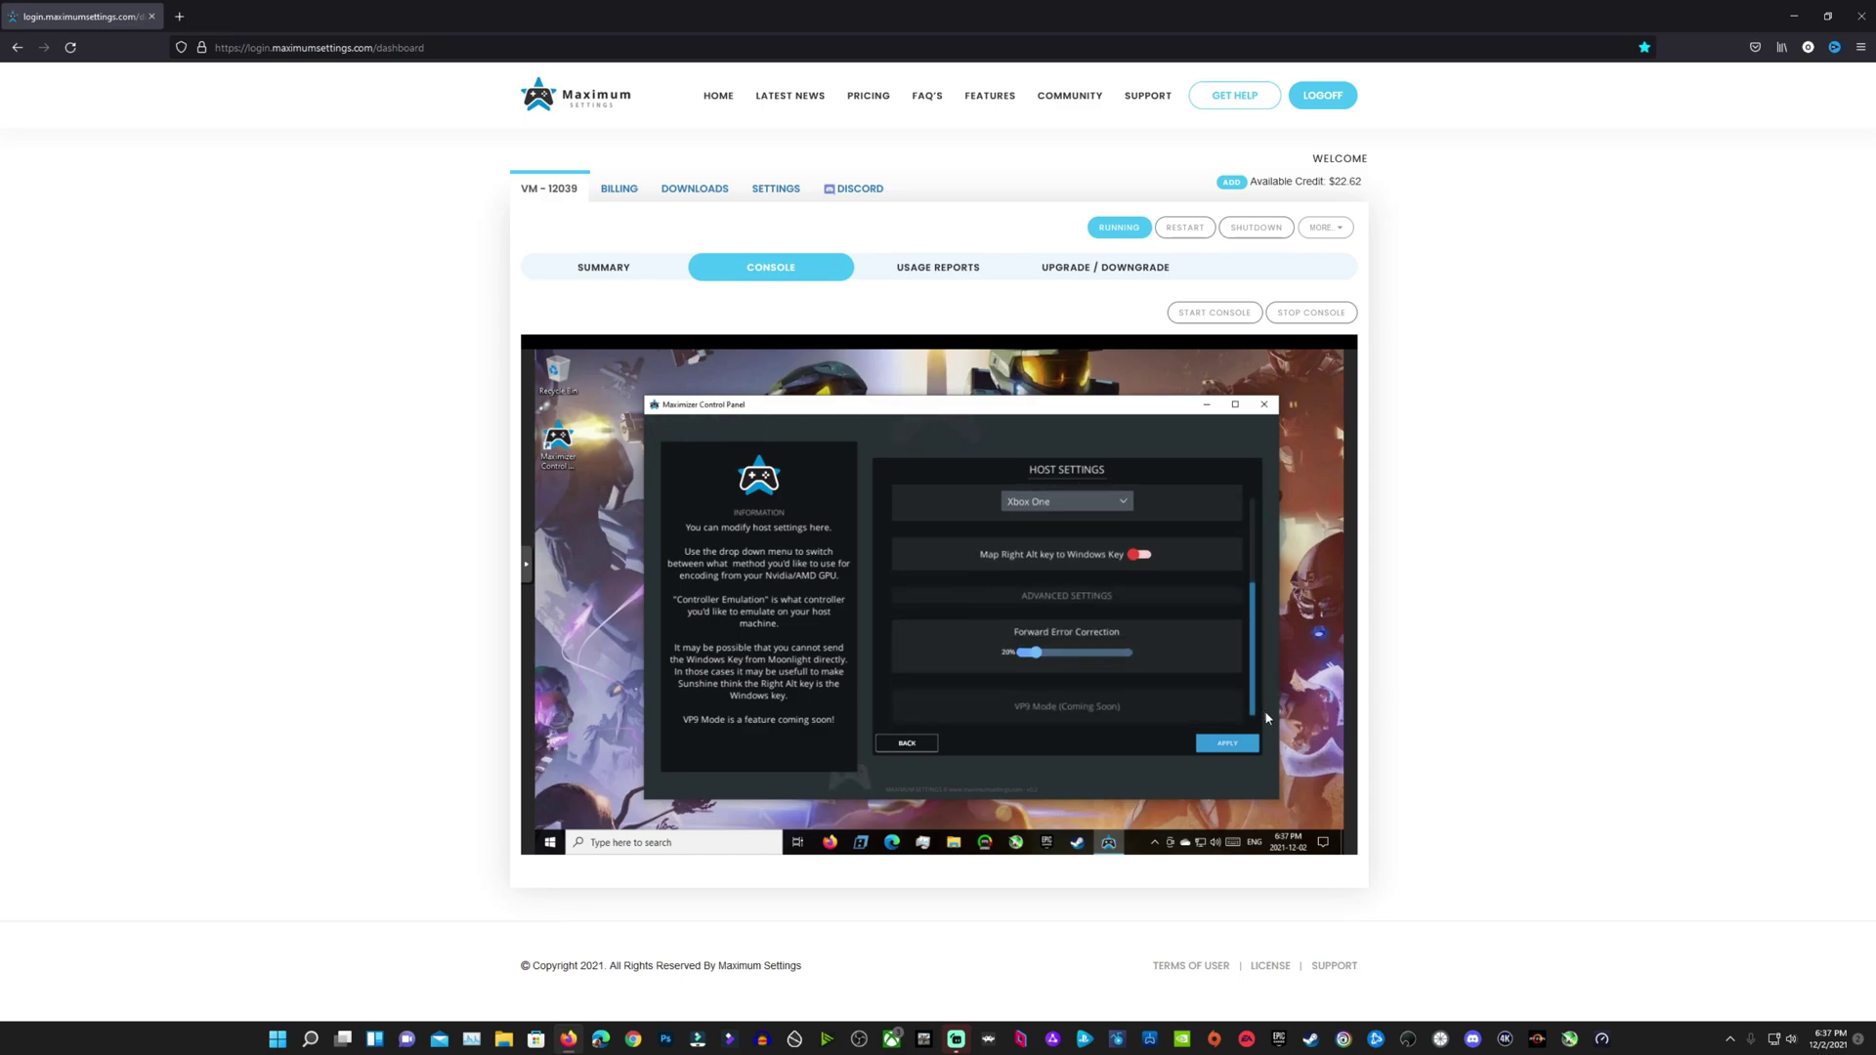
scroll(1270, 696, up, 3)
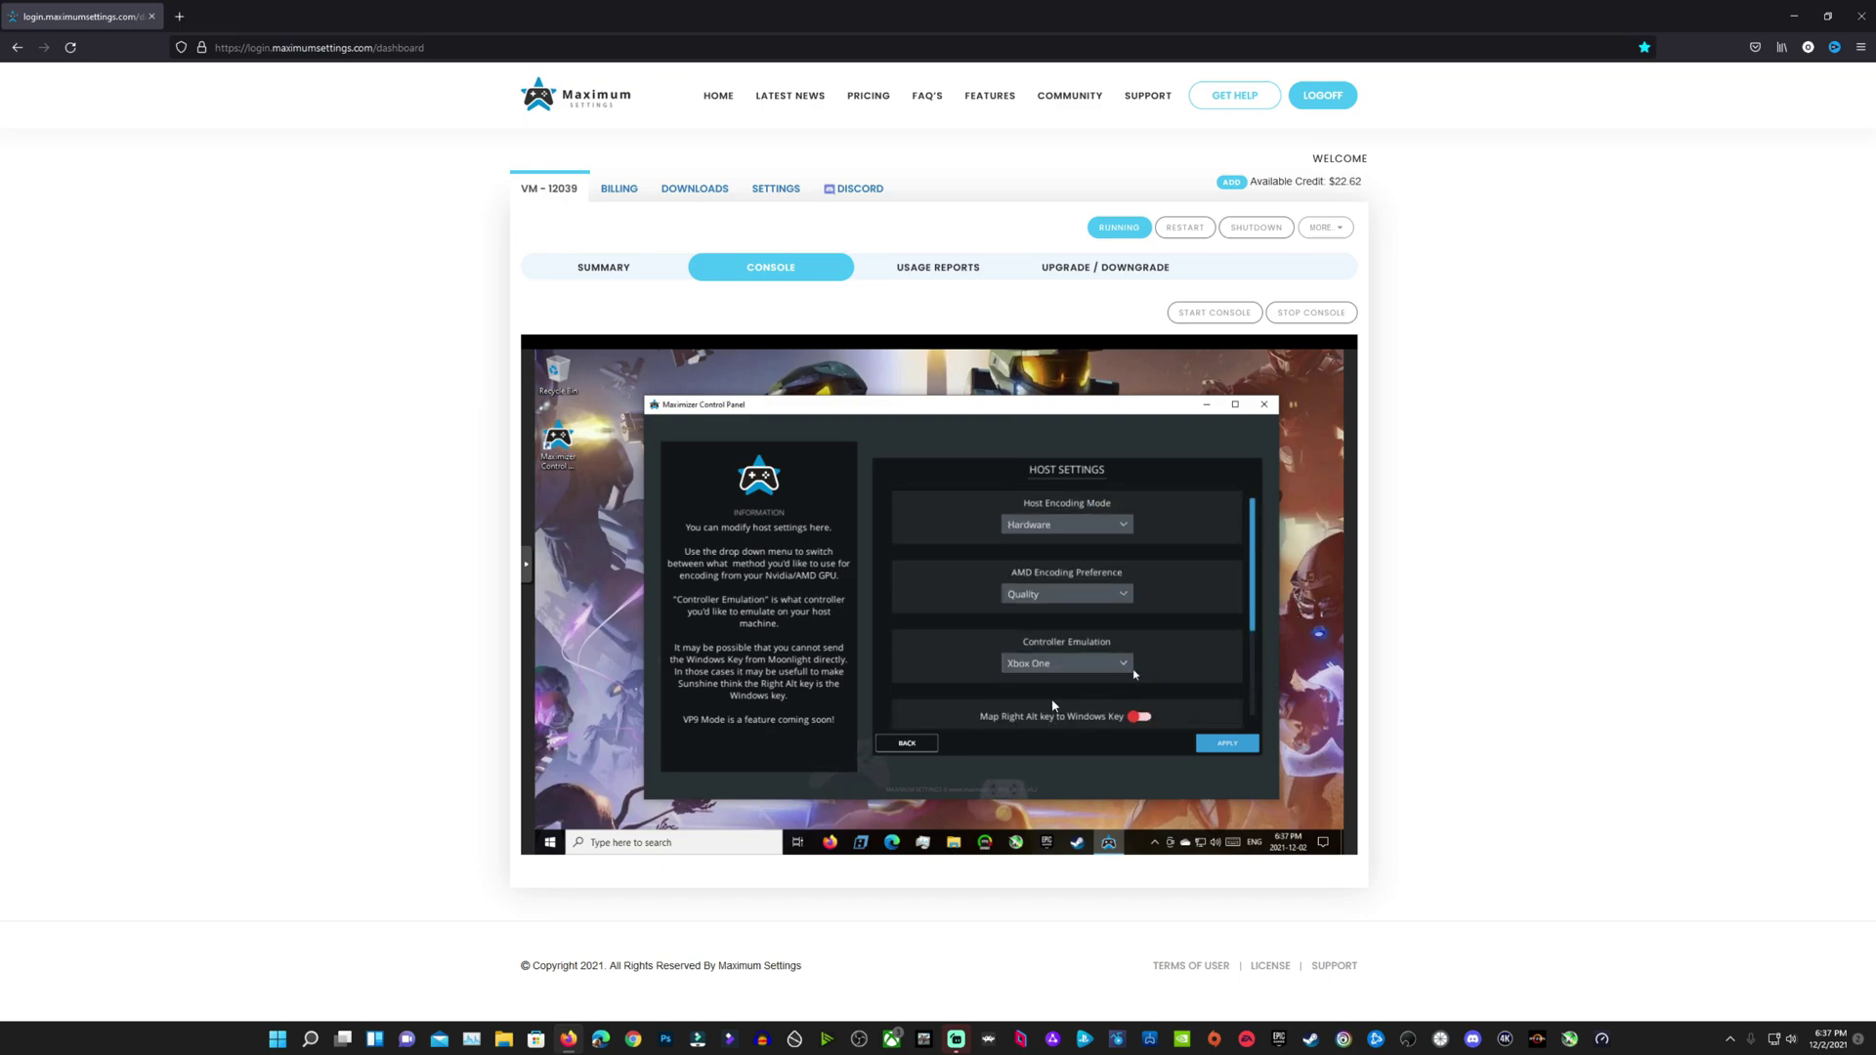
click(962, 676)
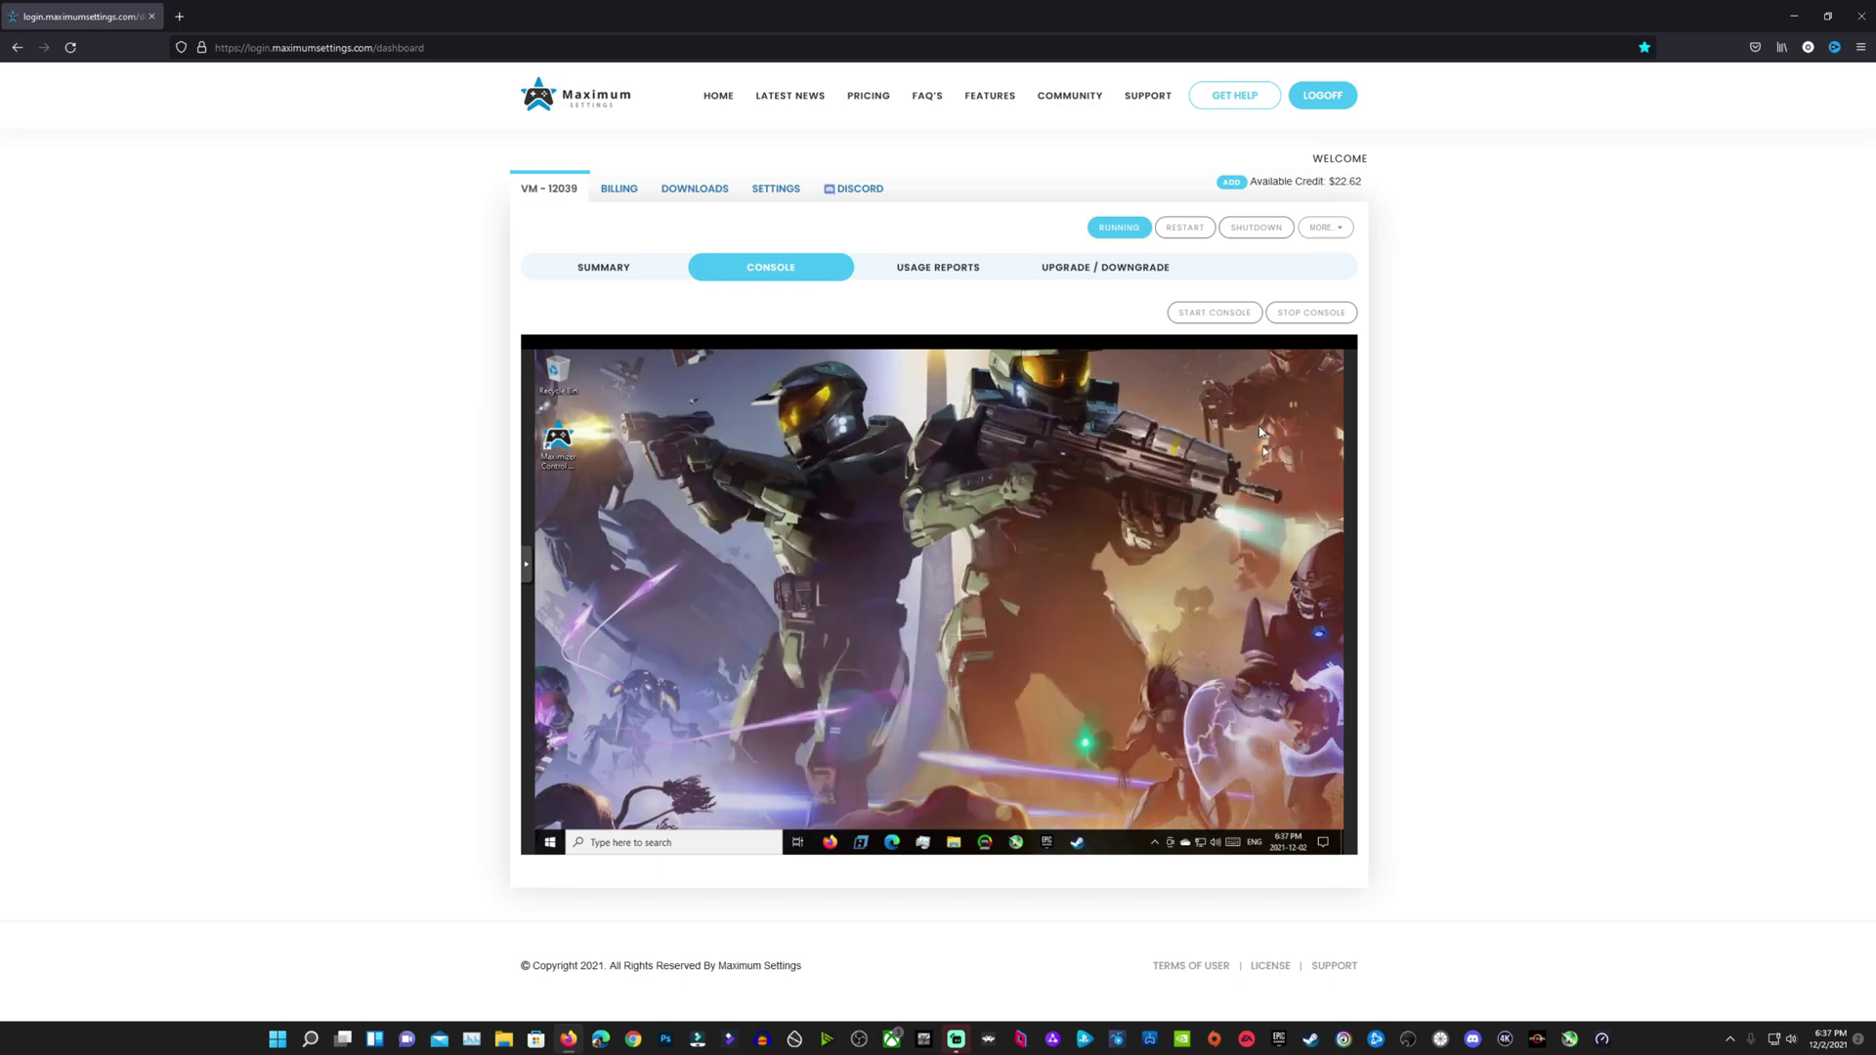
- Set Moonlight's video decoder to Force hardware decoding and video codec to HEVC (H.265)
click(1156, 842)
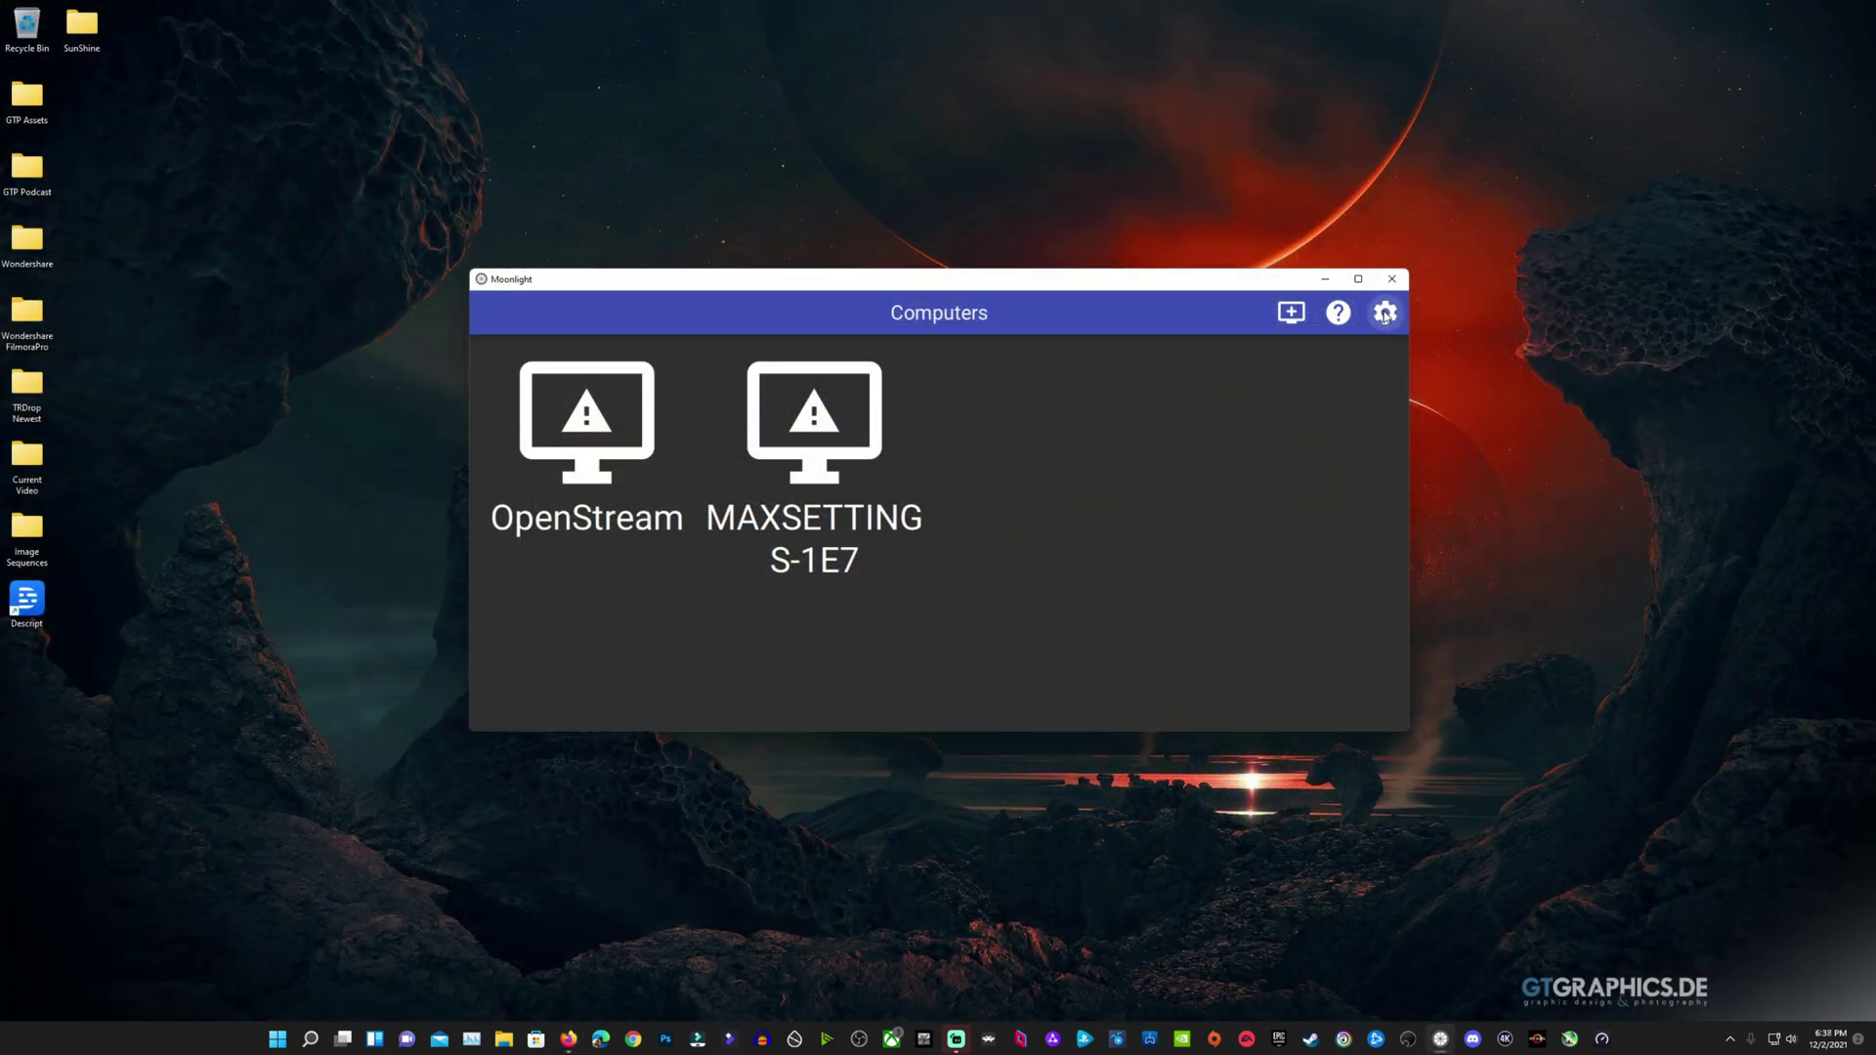
click(1376, 321)
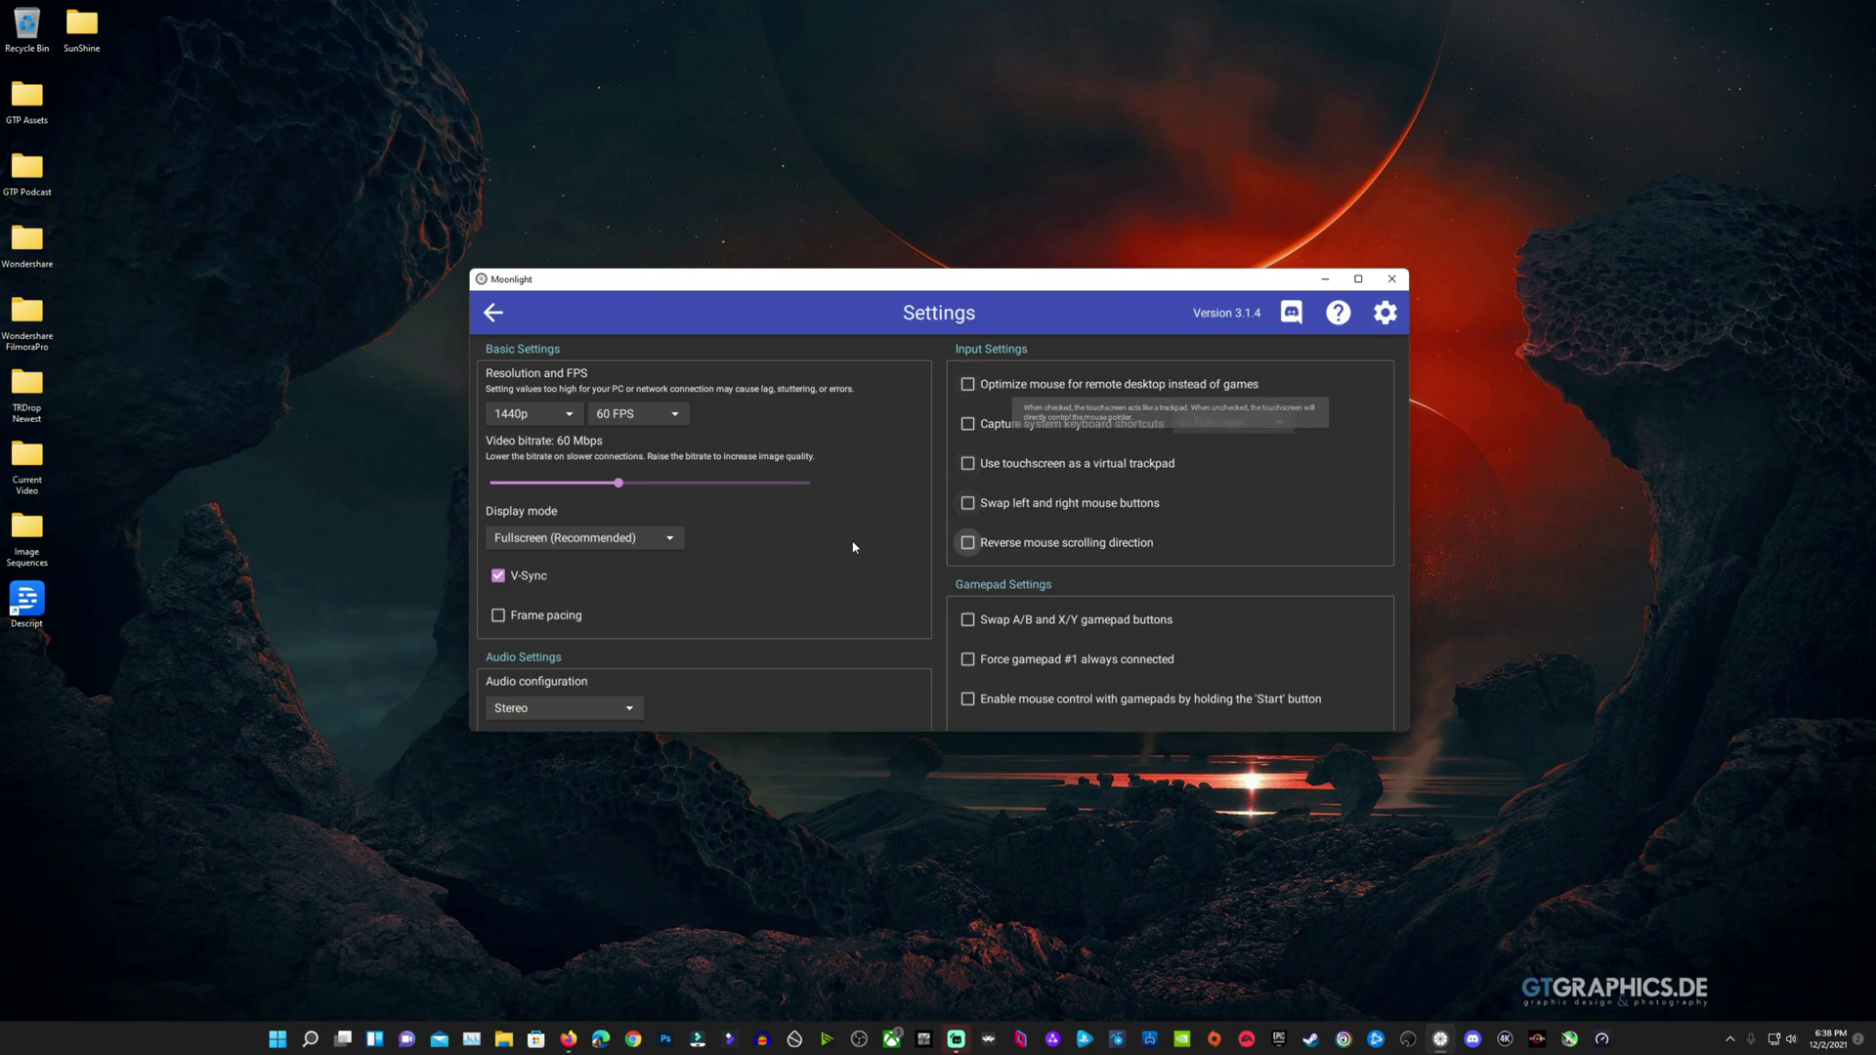
scroll(813, 643, down, 10)
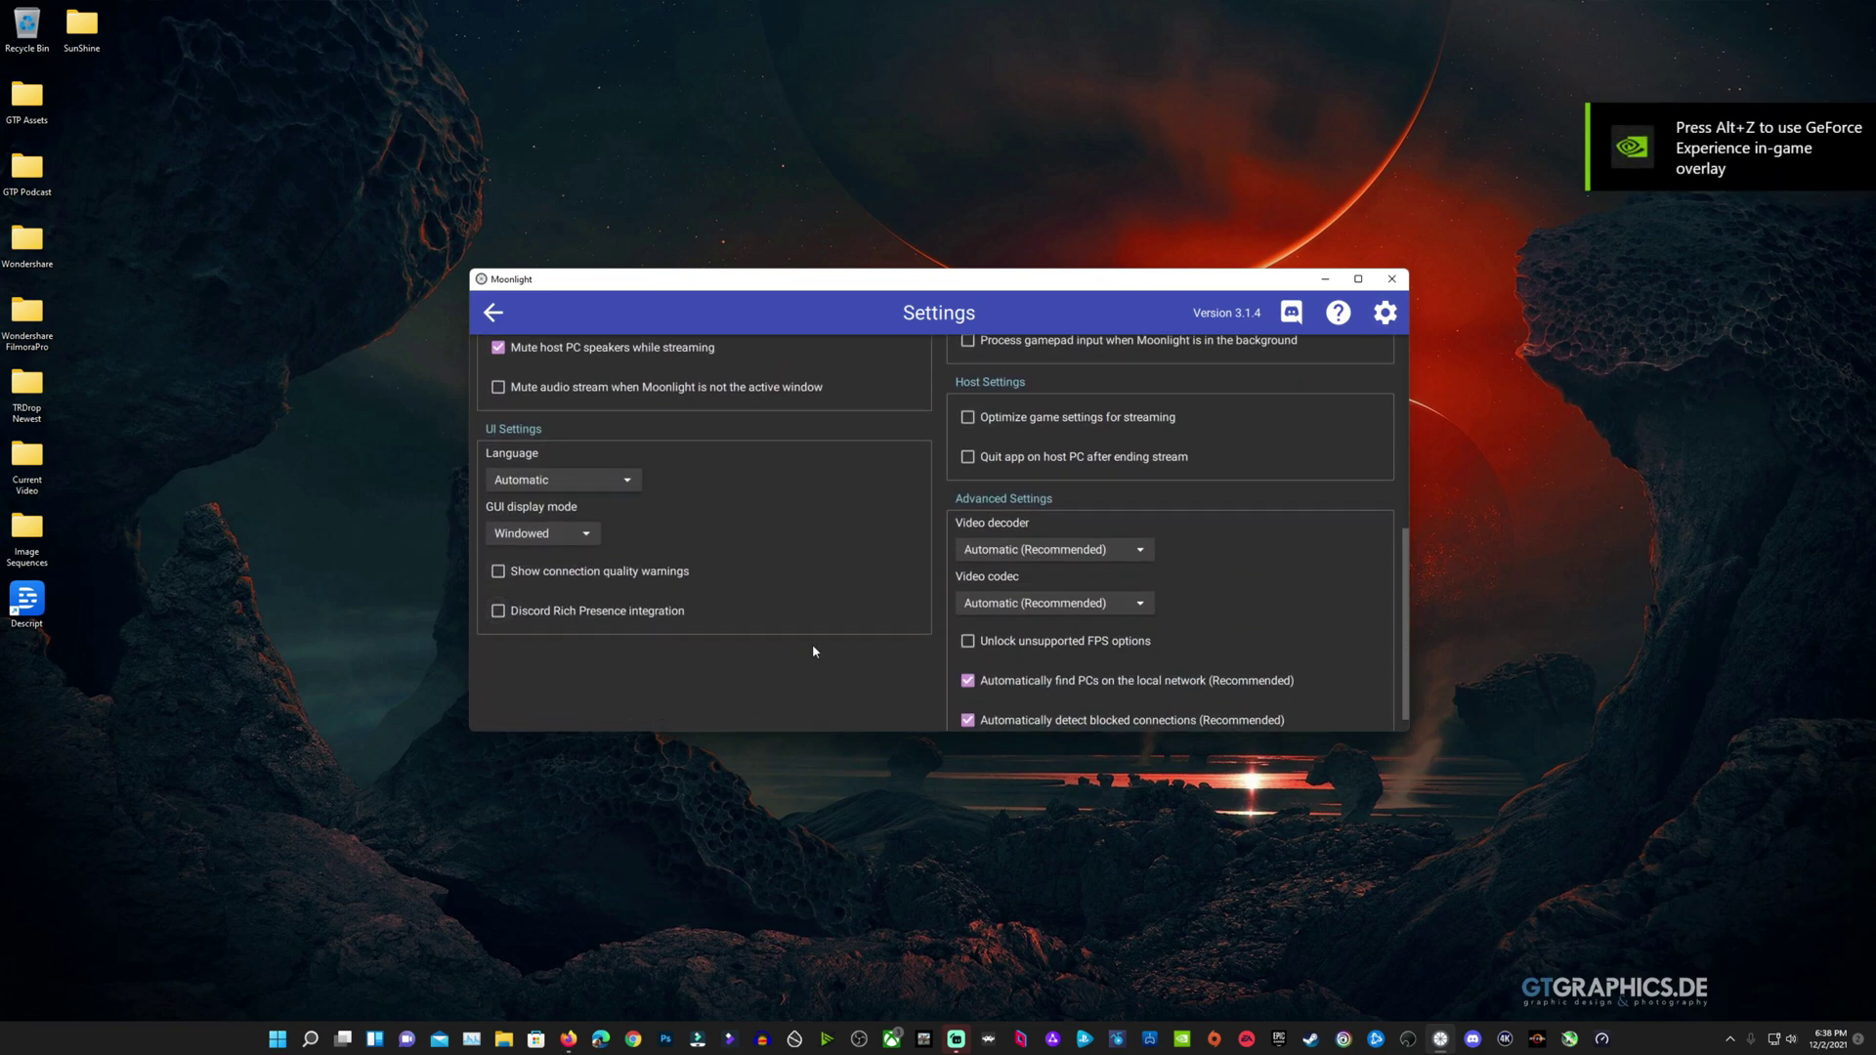
scroll(813, 650, down, 1)
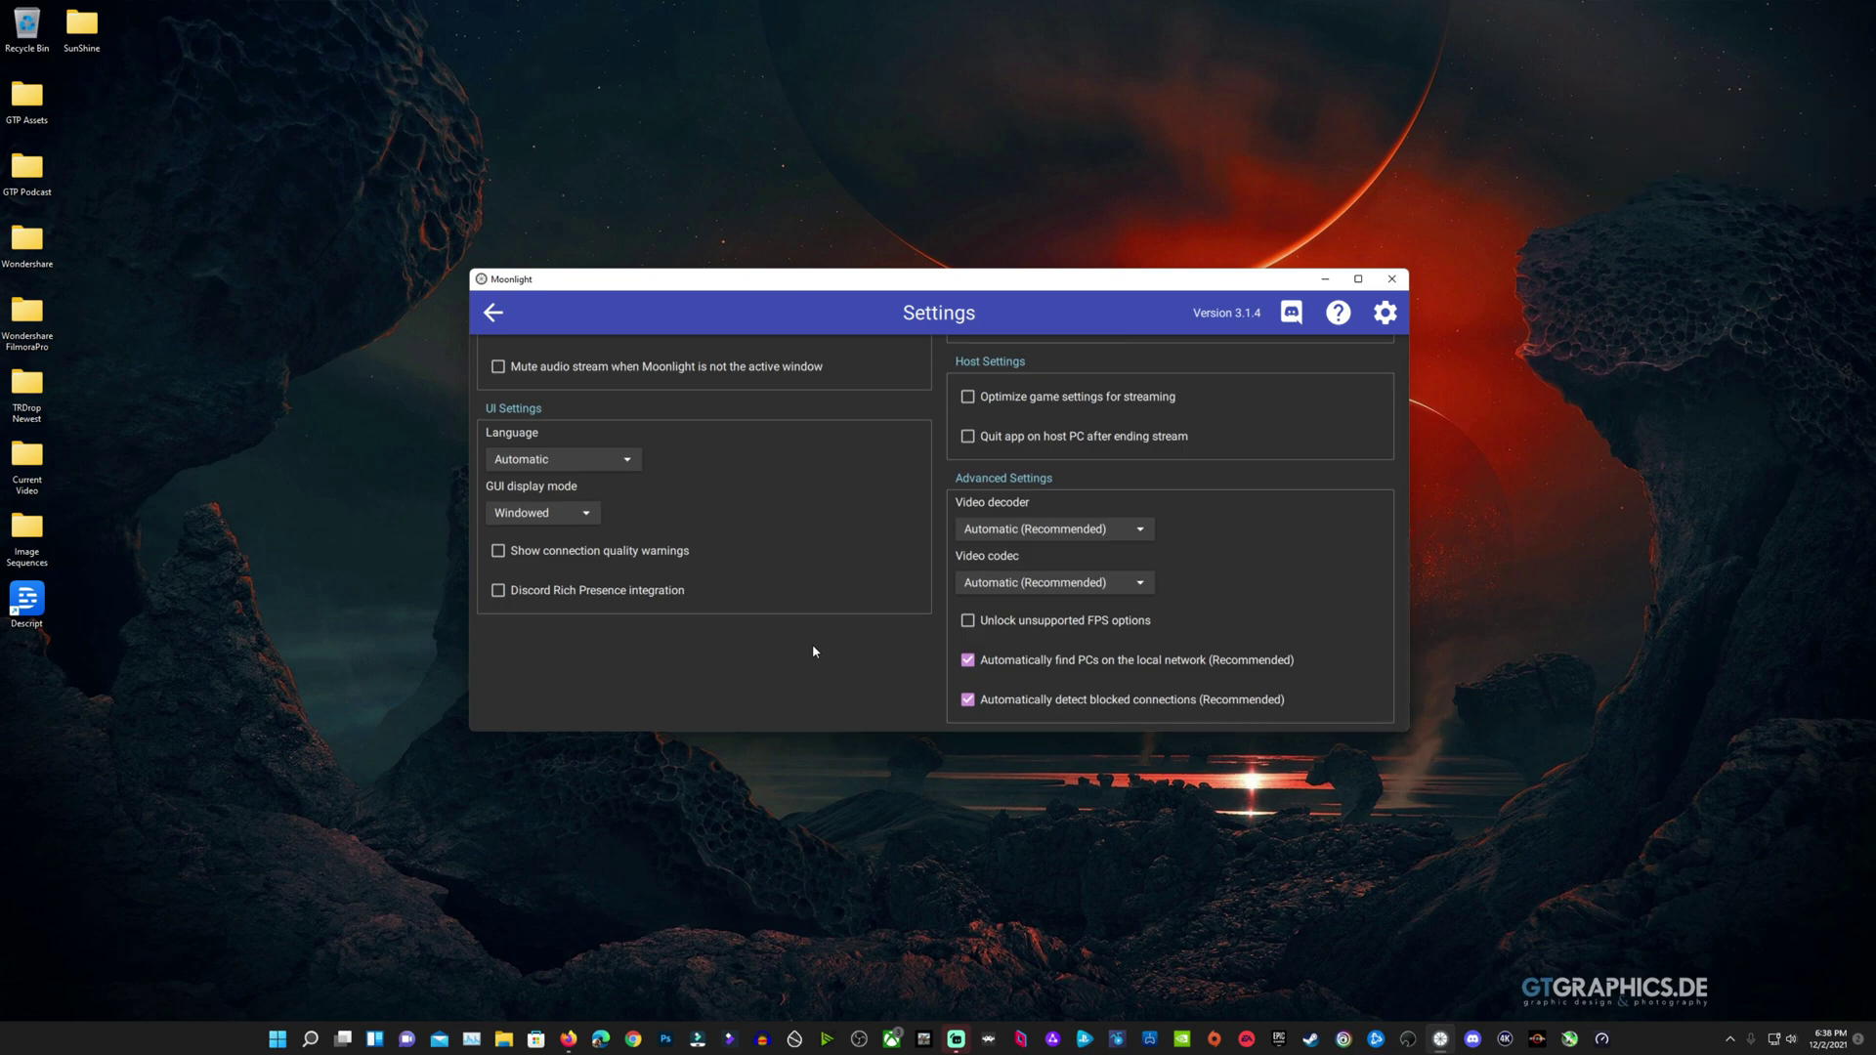
click(1133, 530)
click(1104, 574)
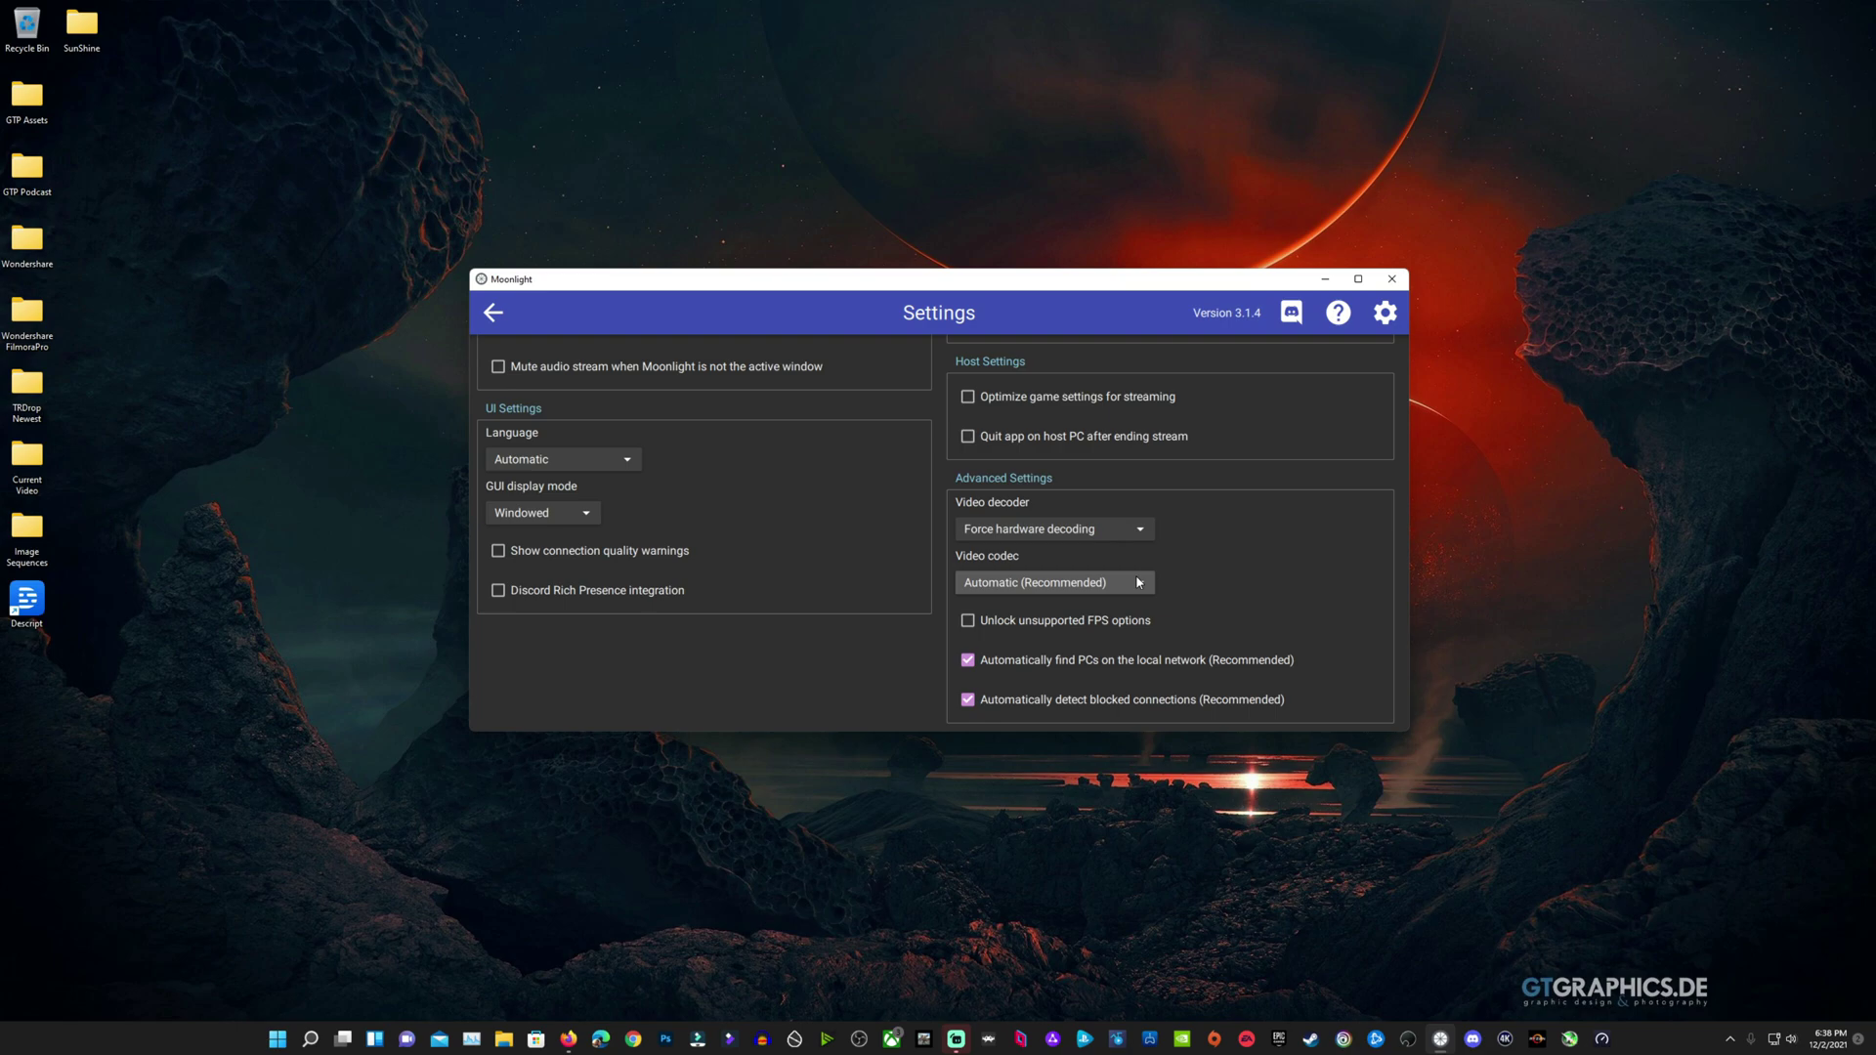
click(1130, 584)
click(1052, 629)
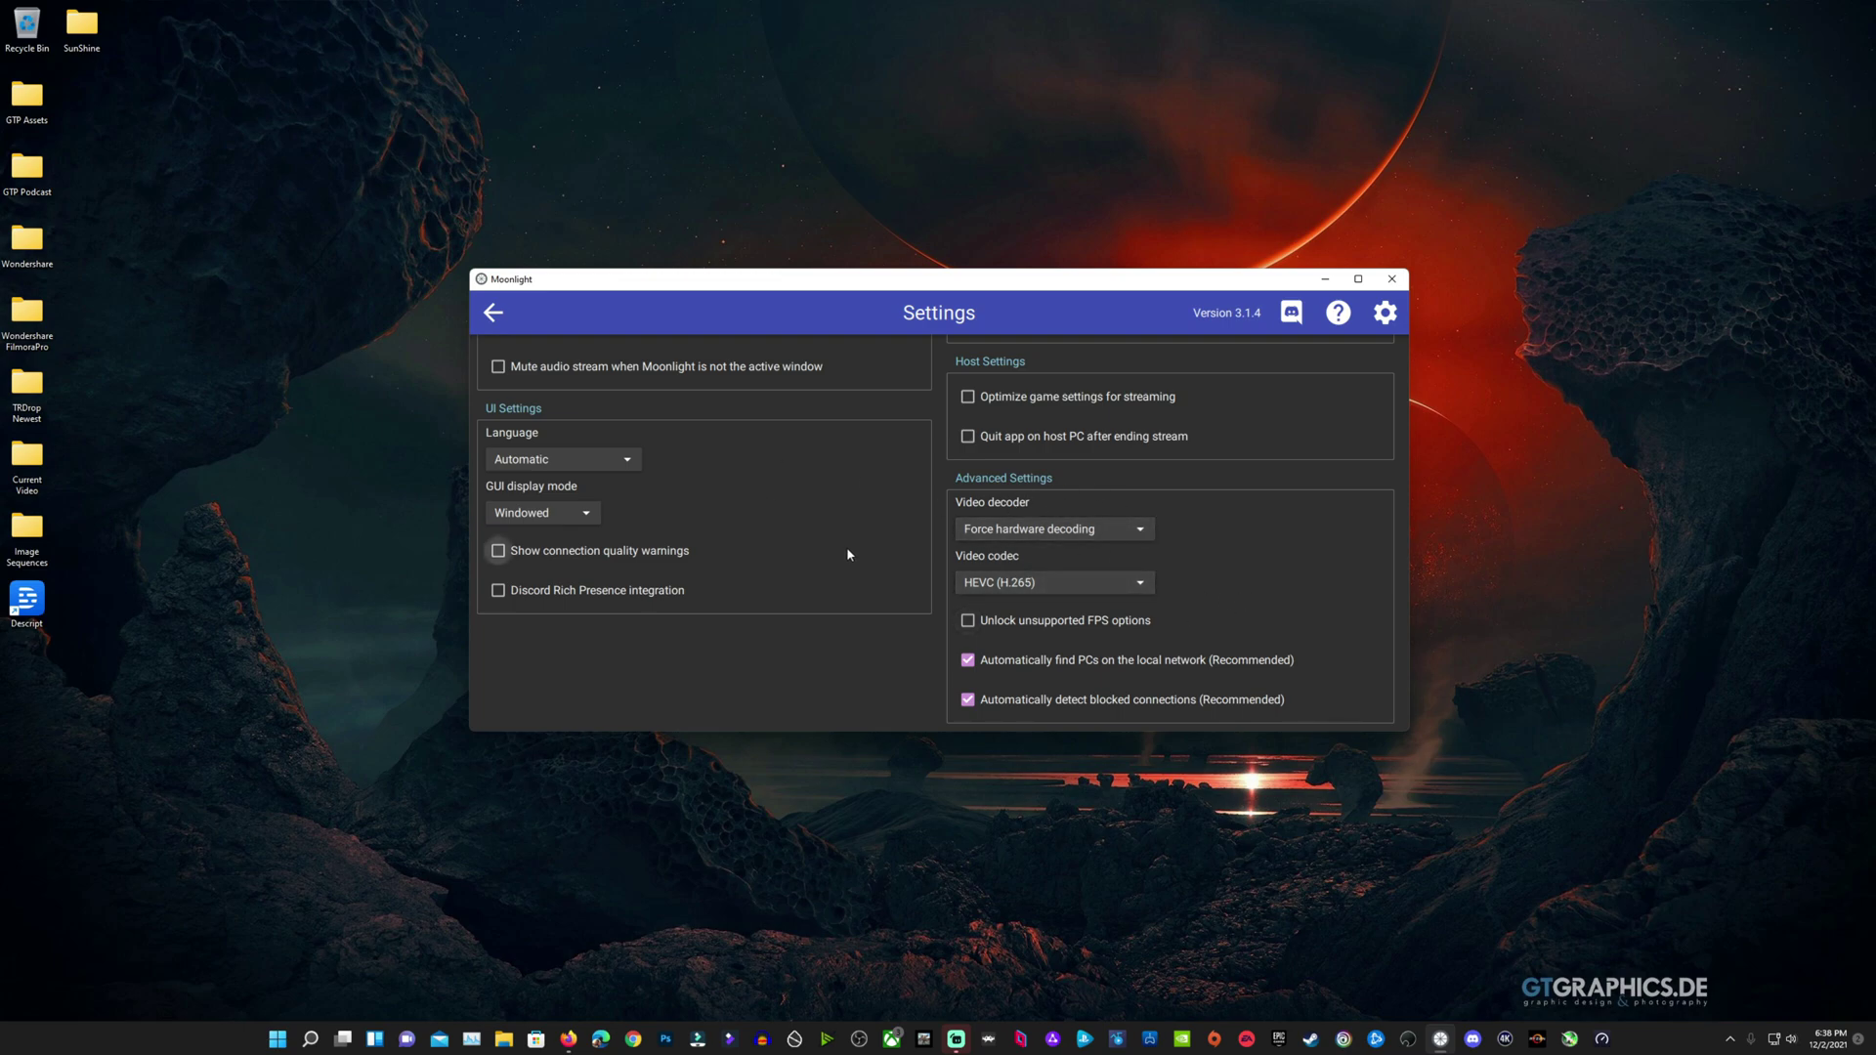
scroll(846, 549, up, 10)
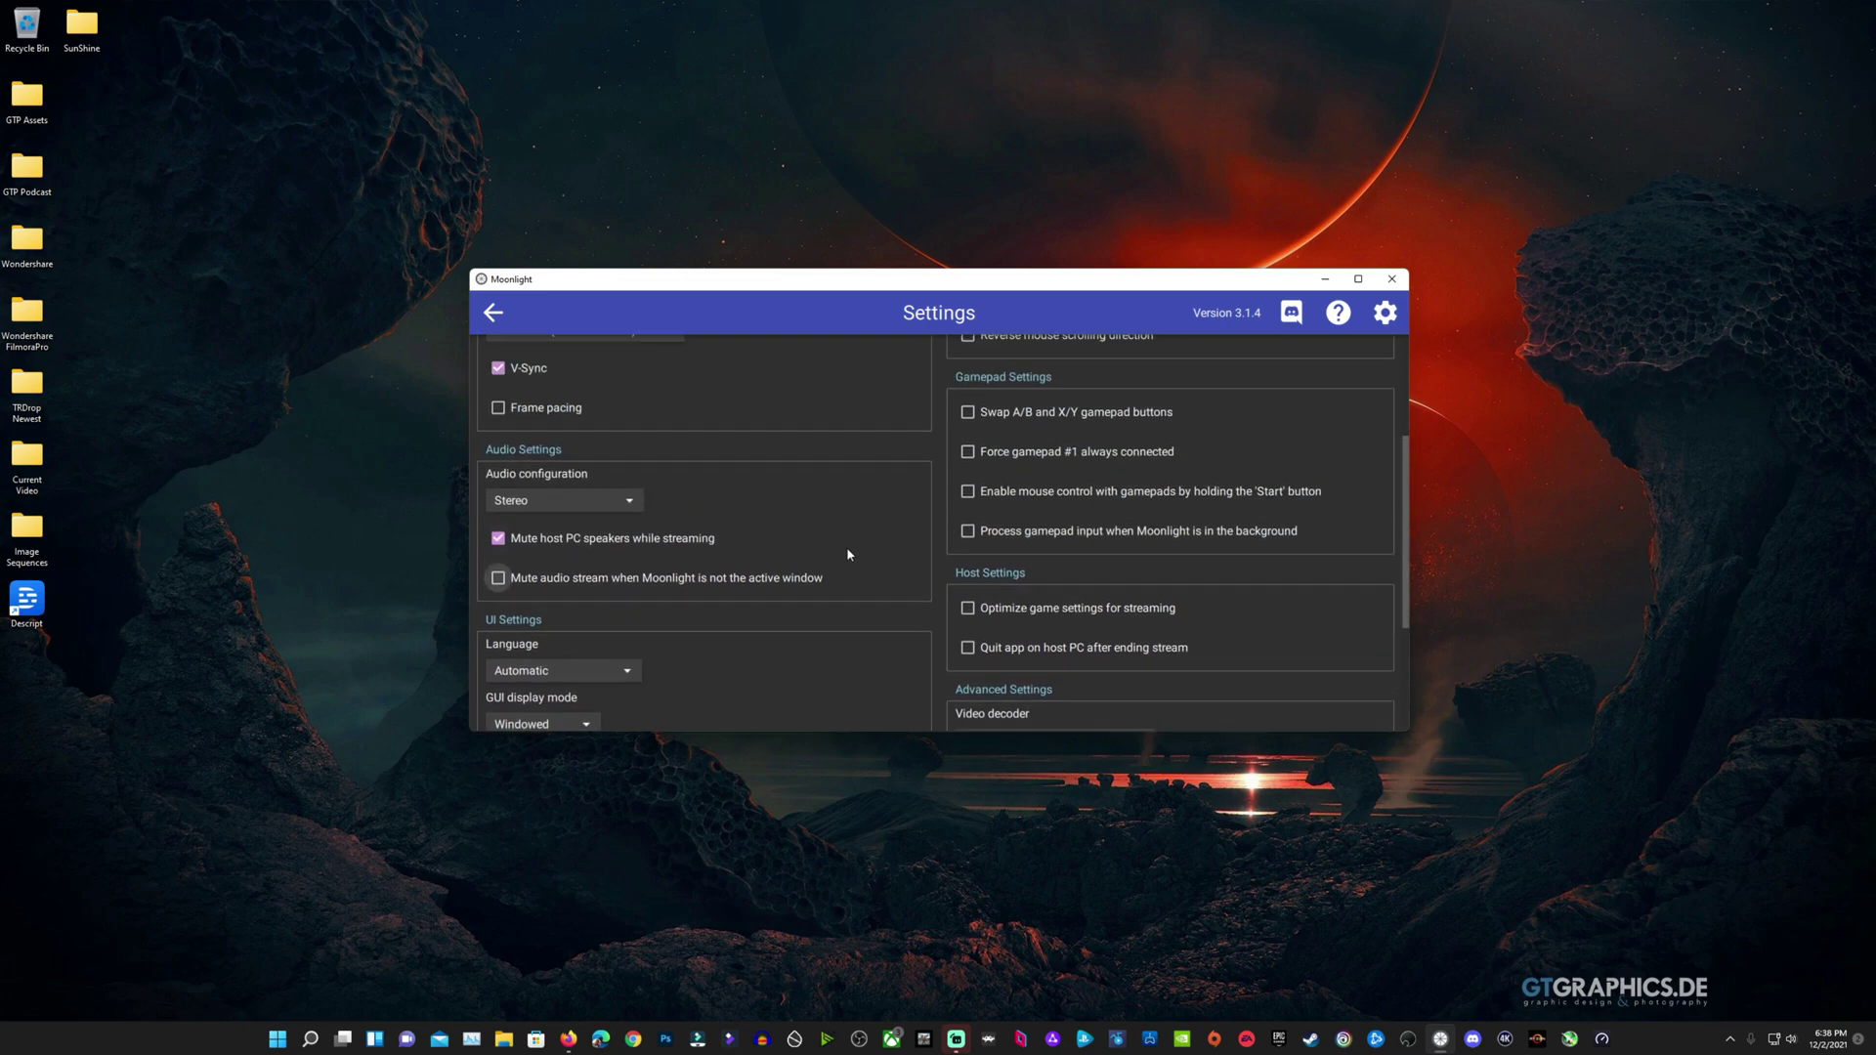
click(492, 313)
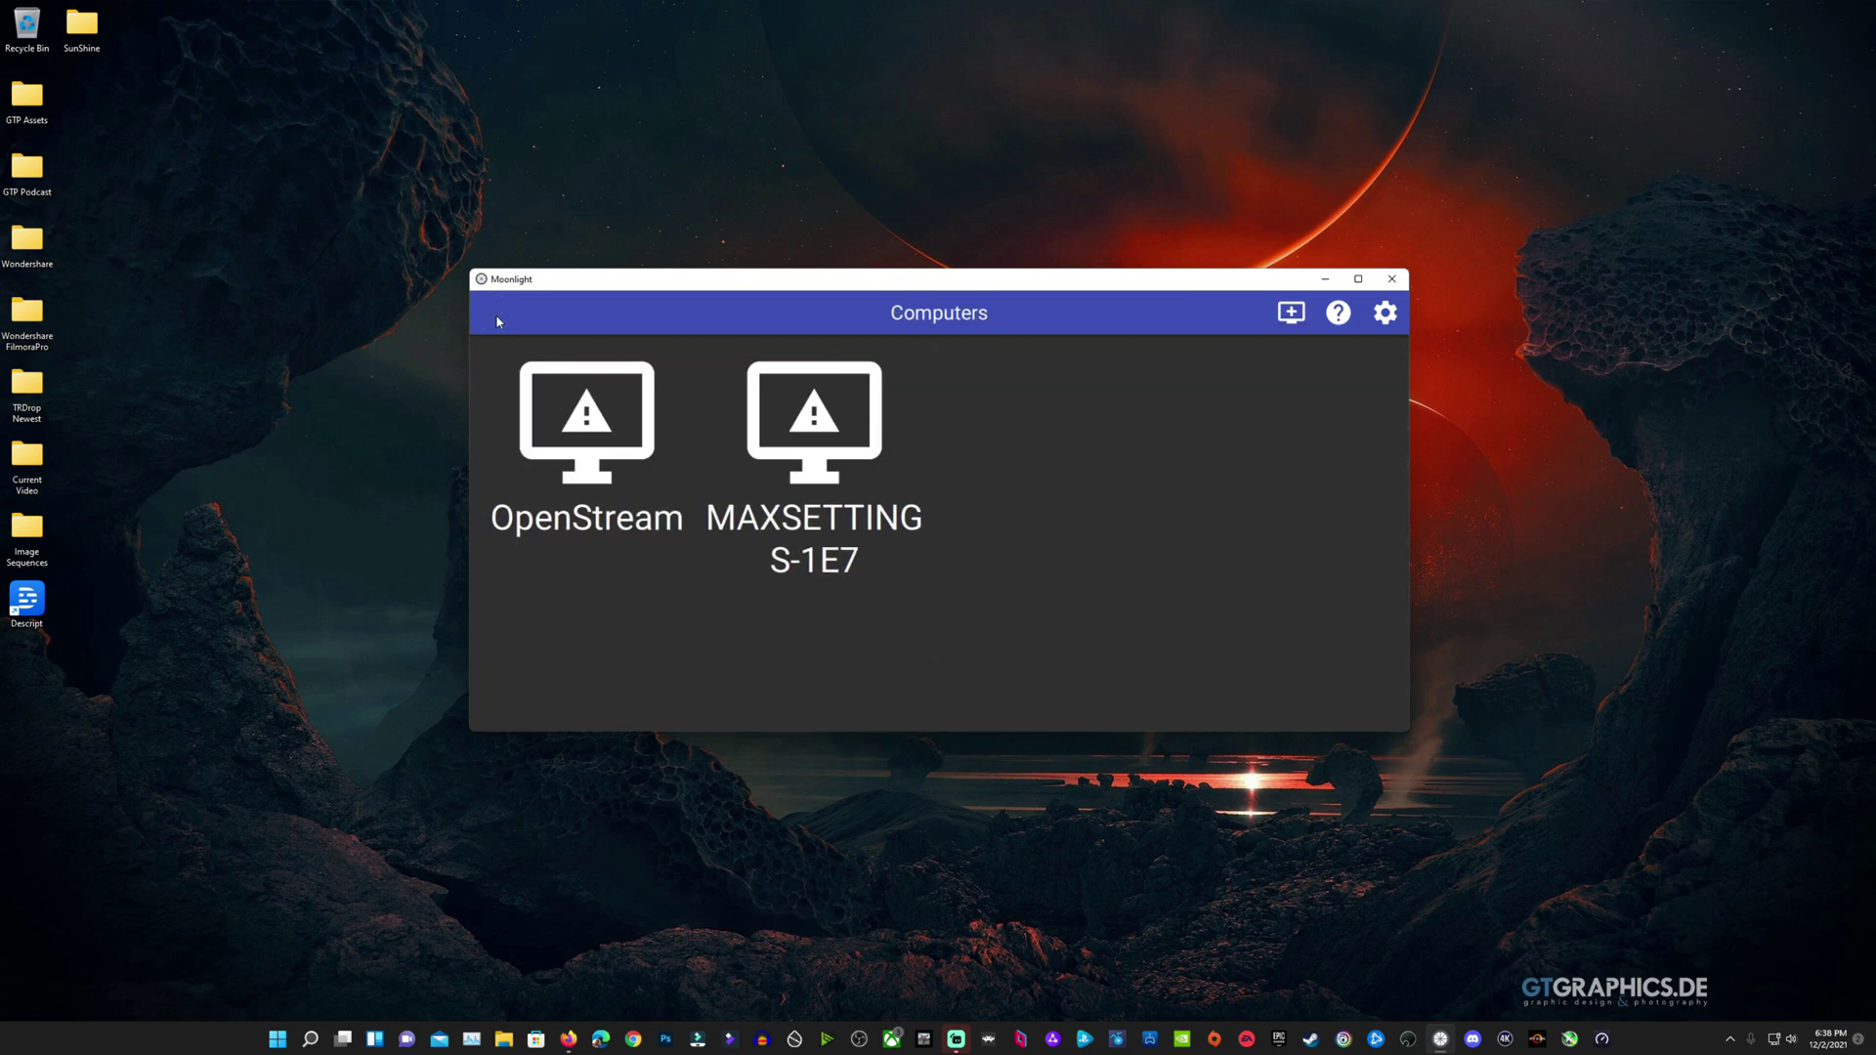
- Add the cloud VM to Moonlight by pasting the server IP copied from the dashboard
click(1291, 312)
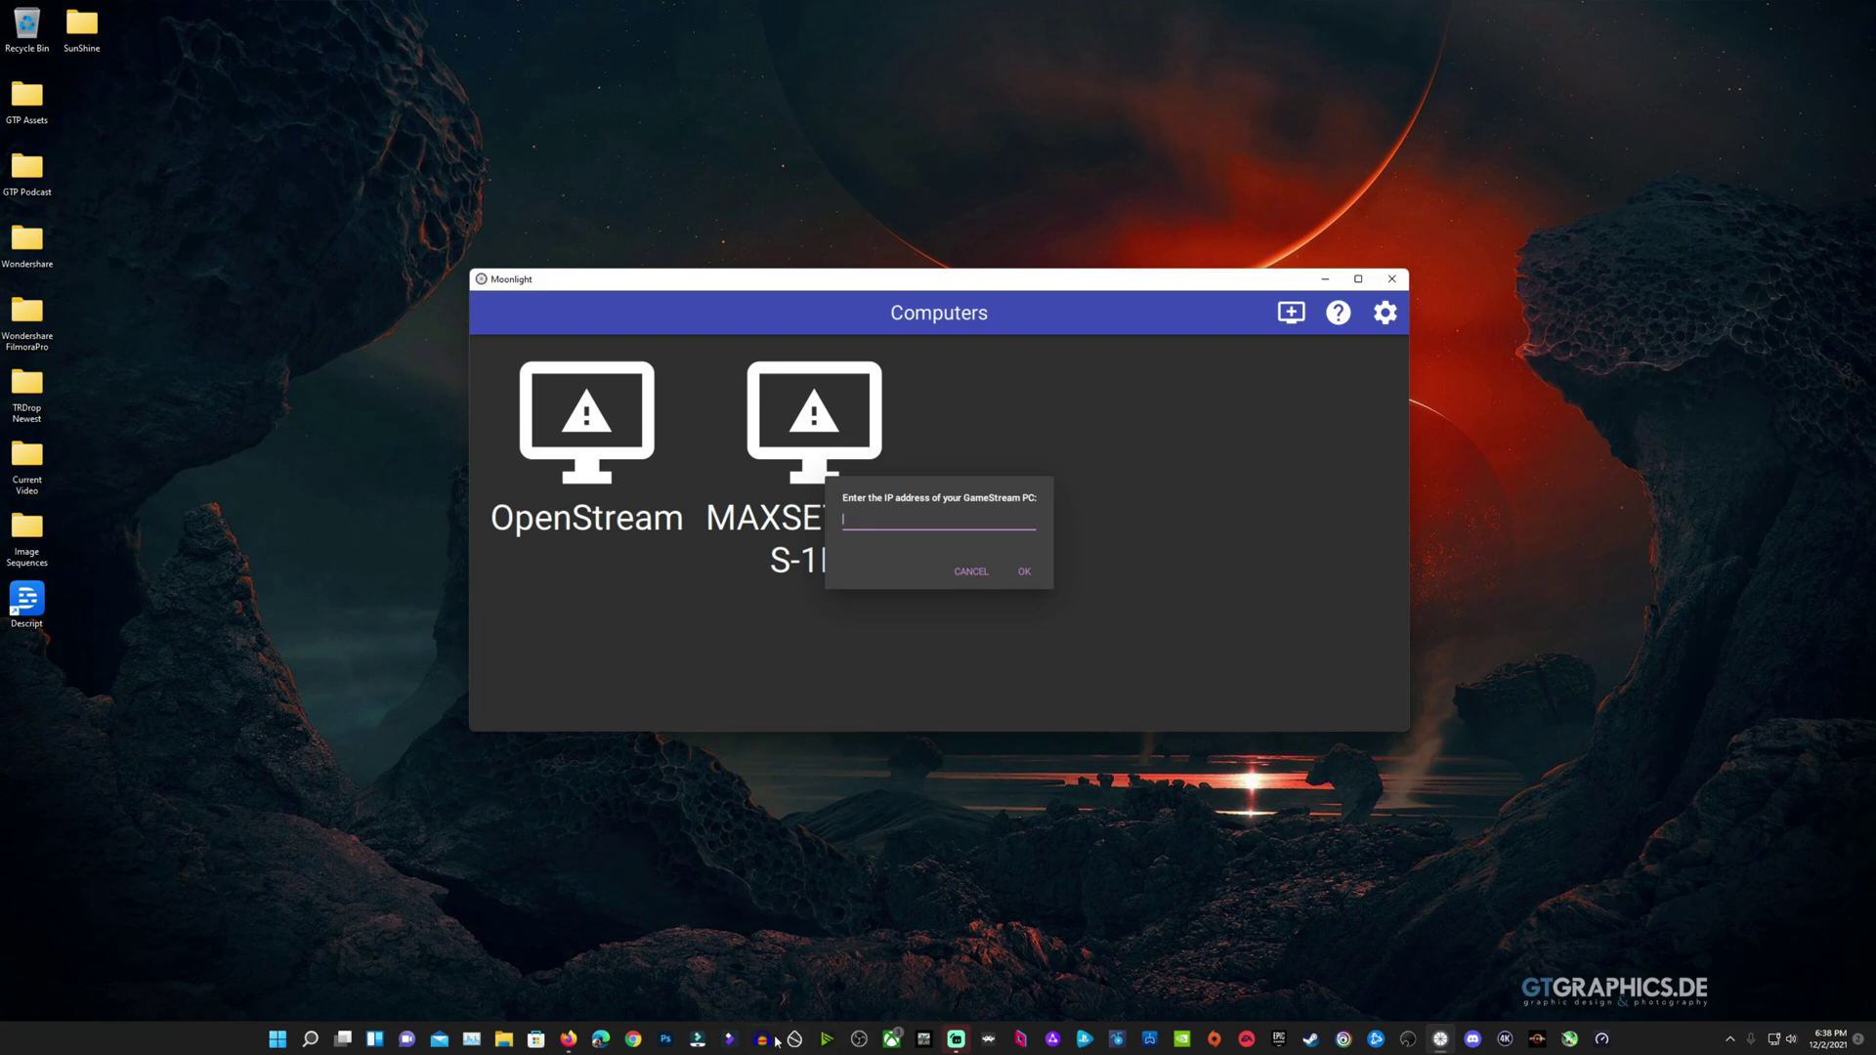
click(568, 1039)
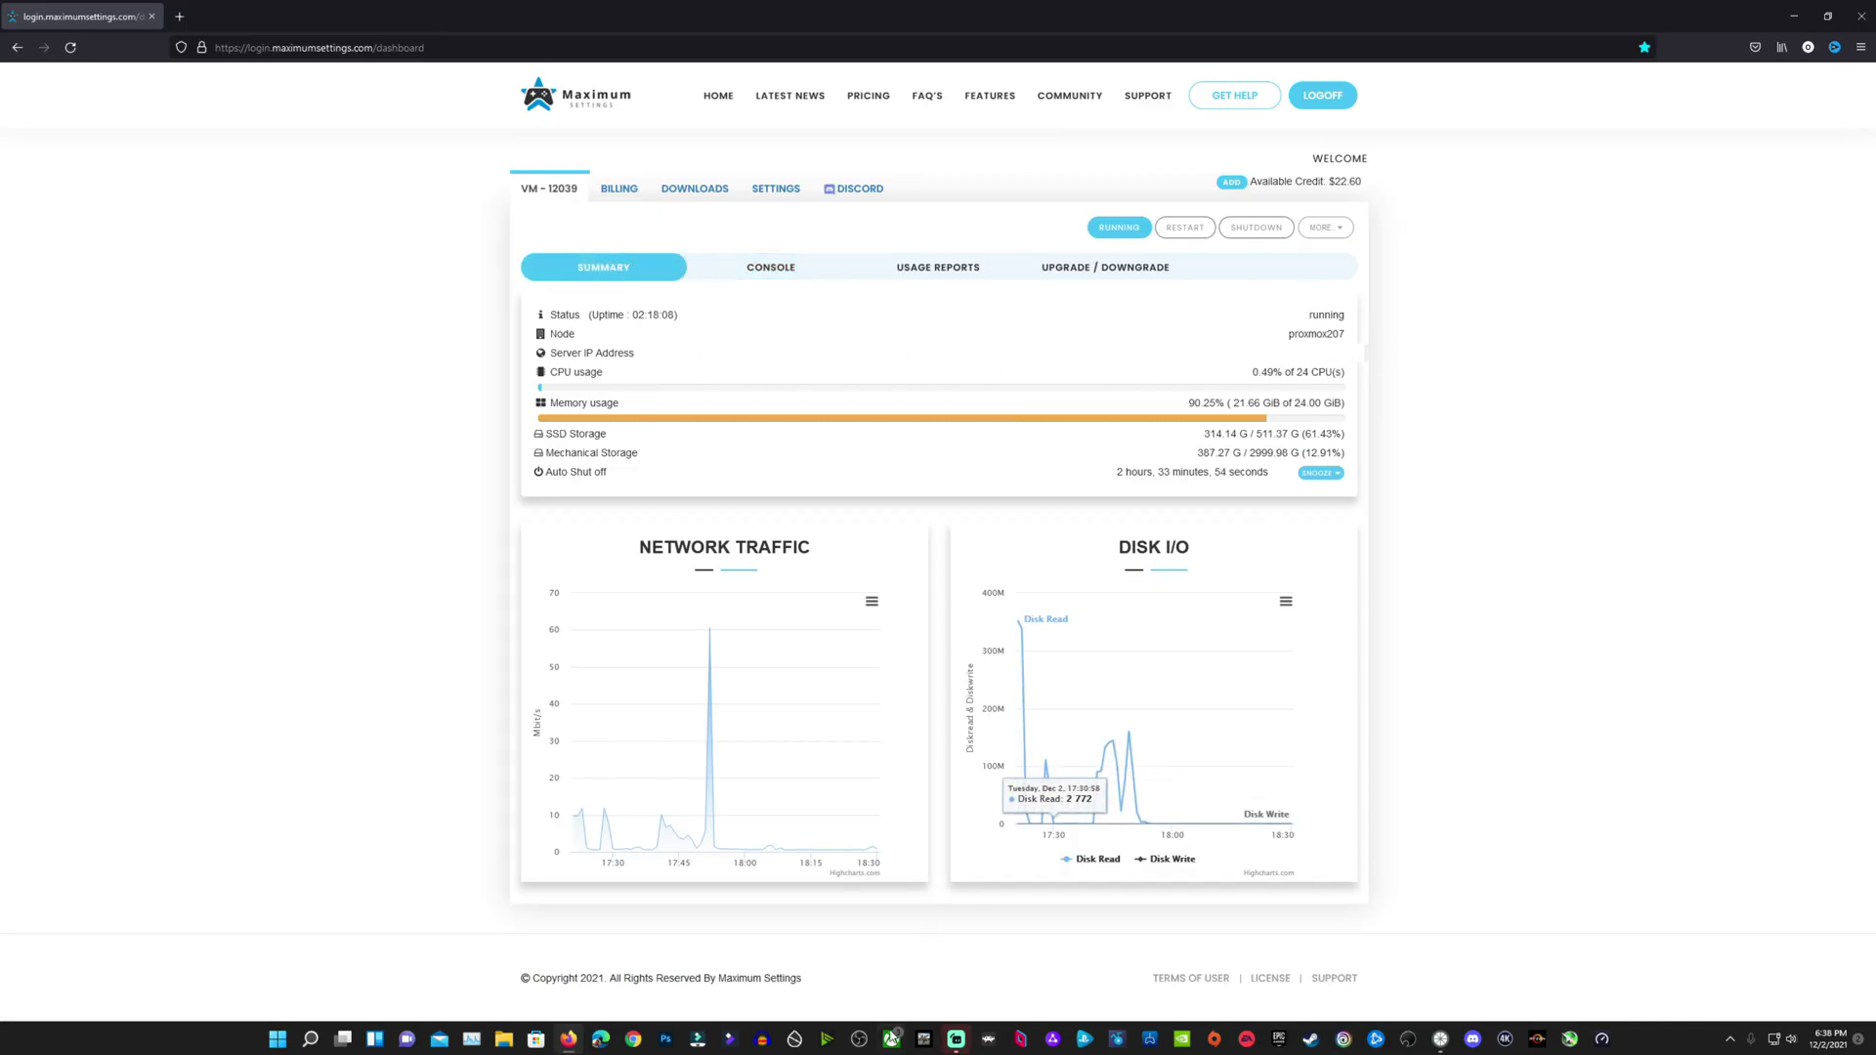
click(1440, 1039)
drag(1128, 283, 747, 307)
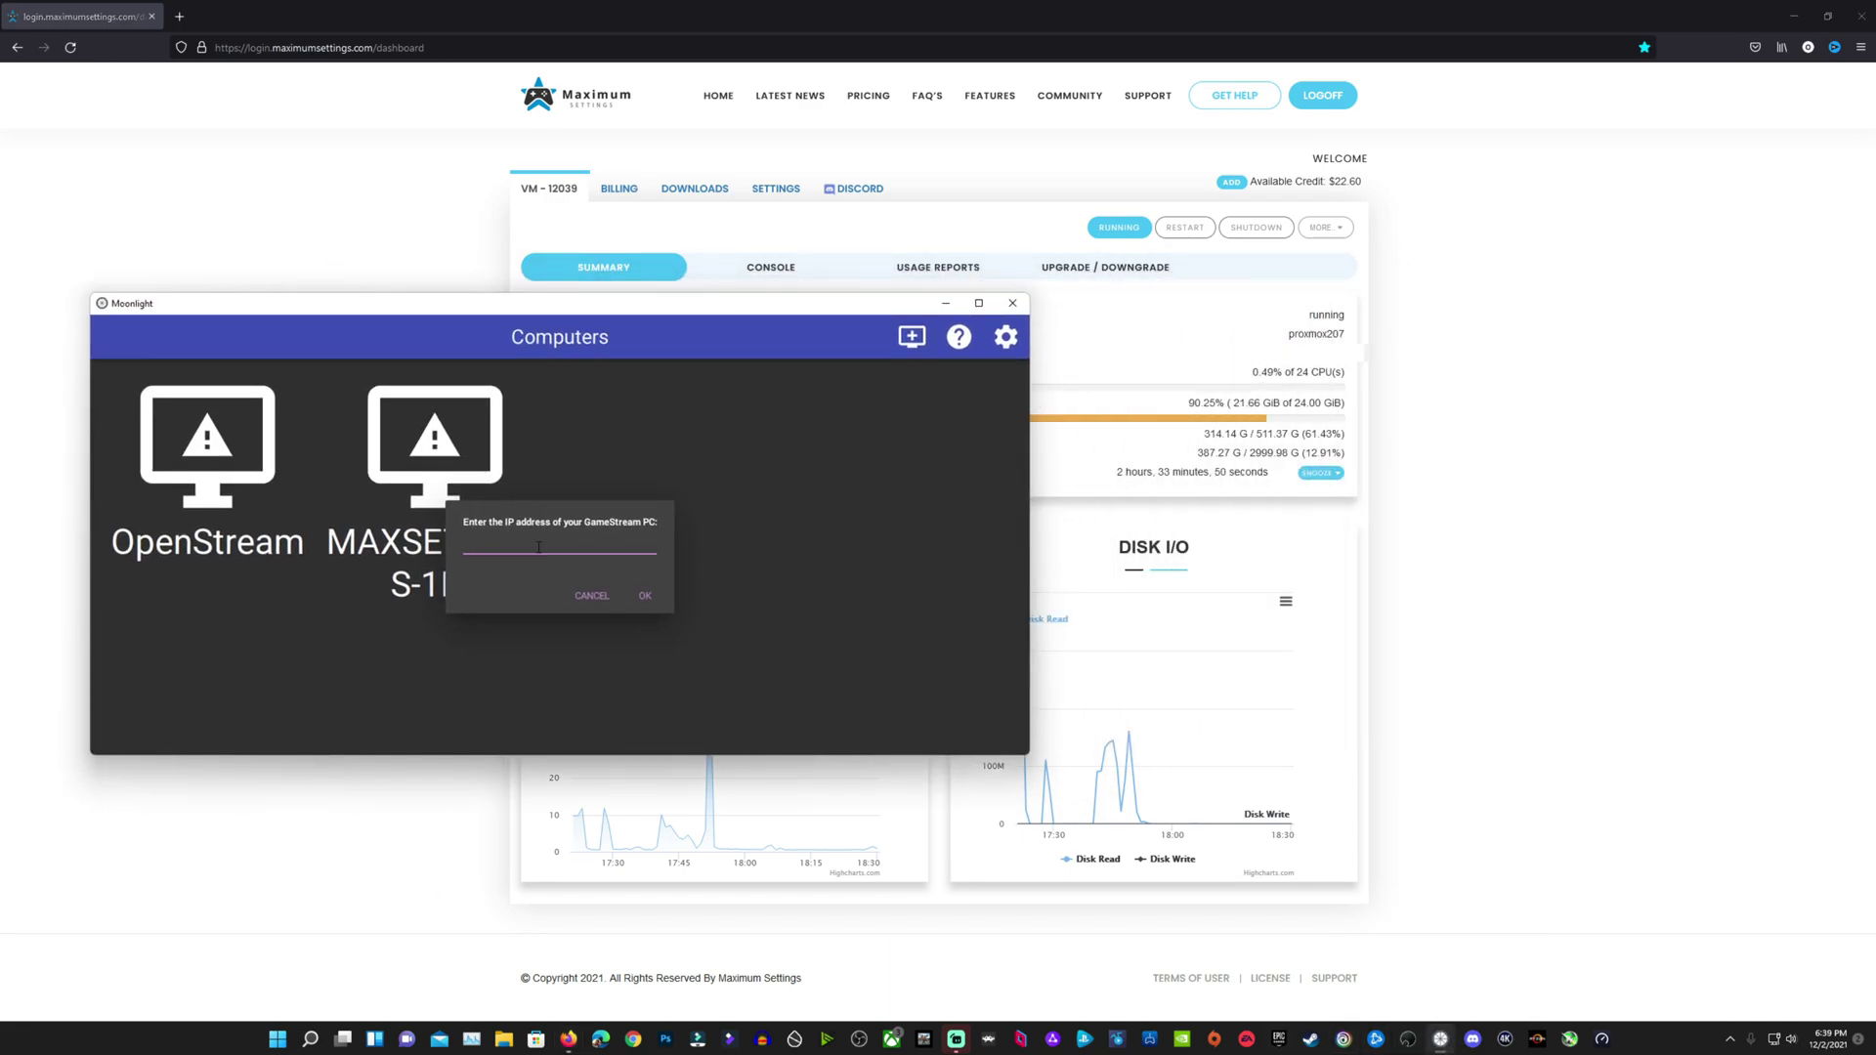
key(ctrl+v)
key(Return)
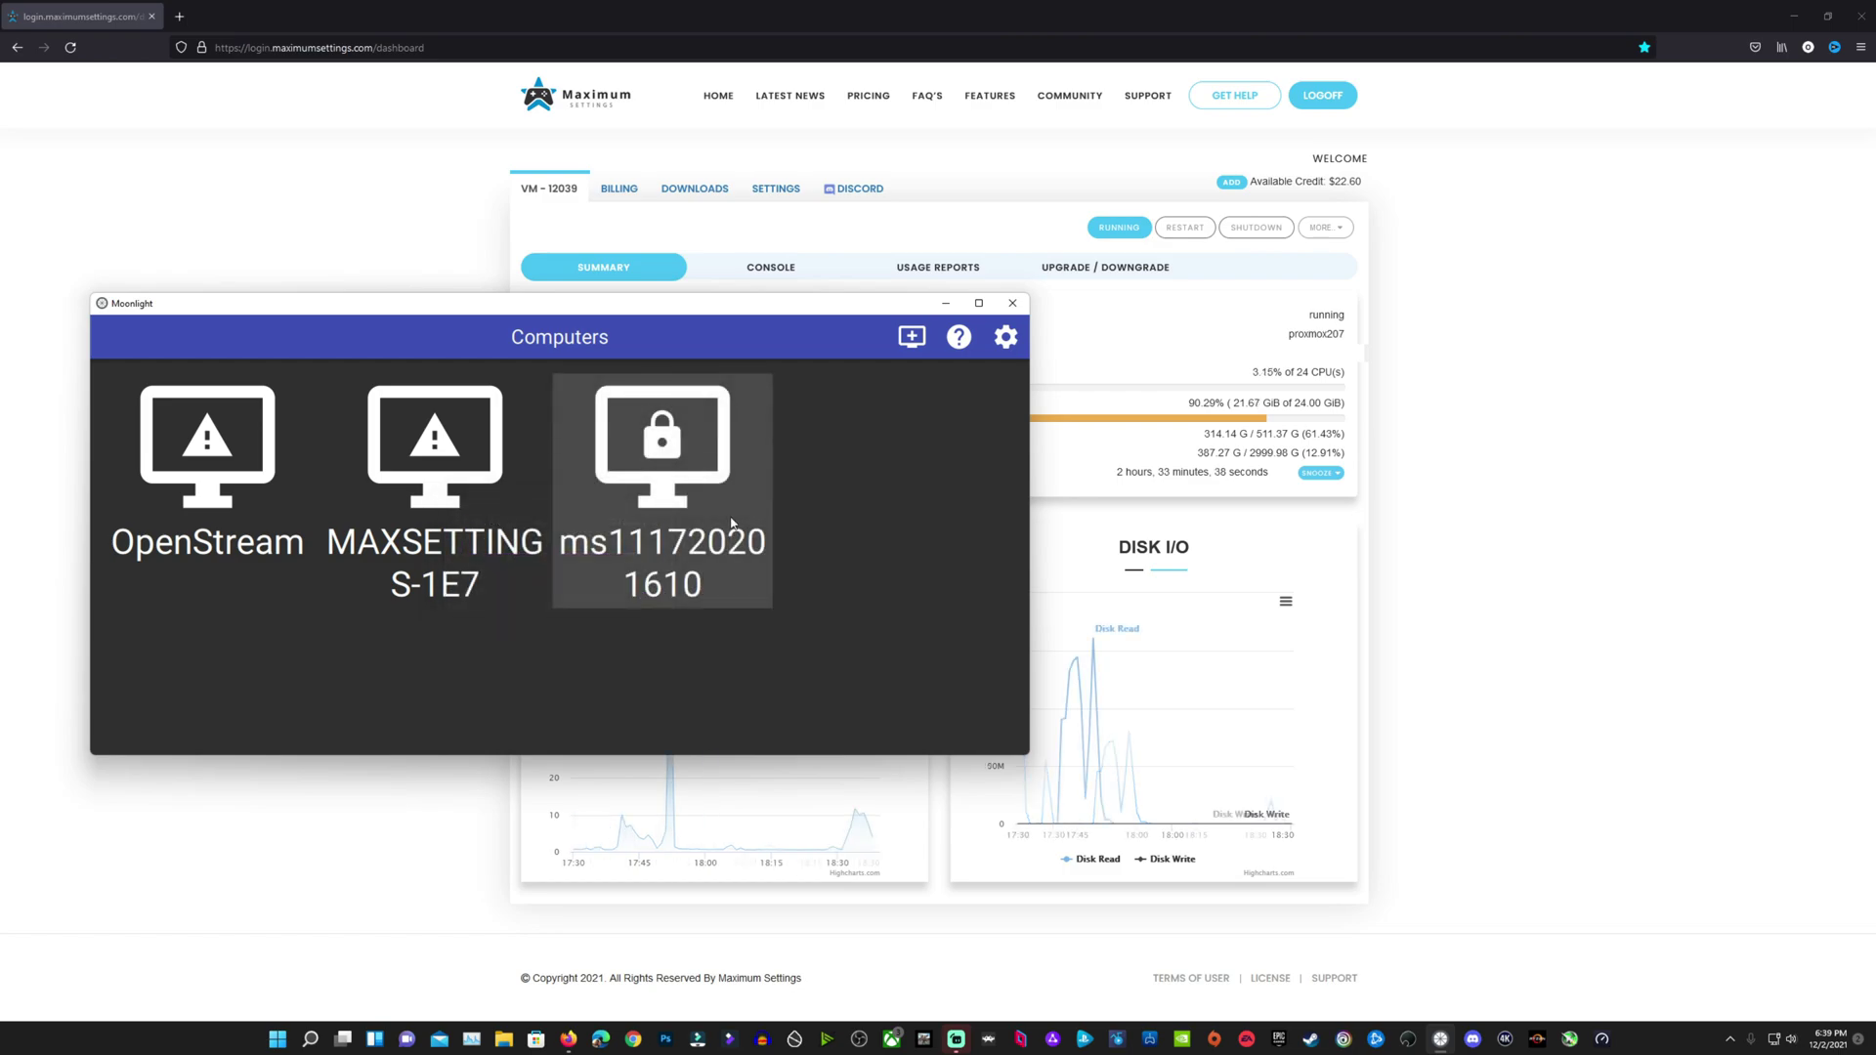
click(695, 495)
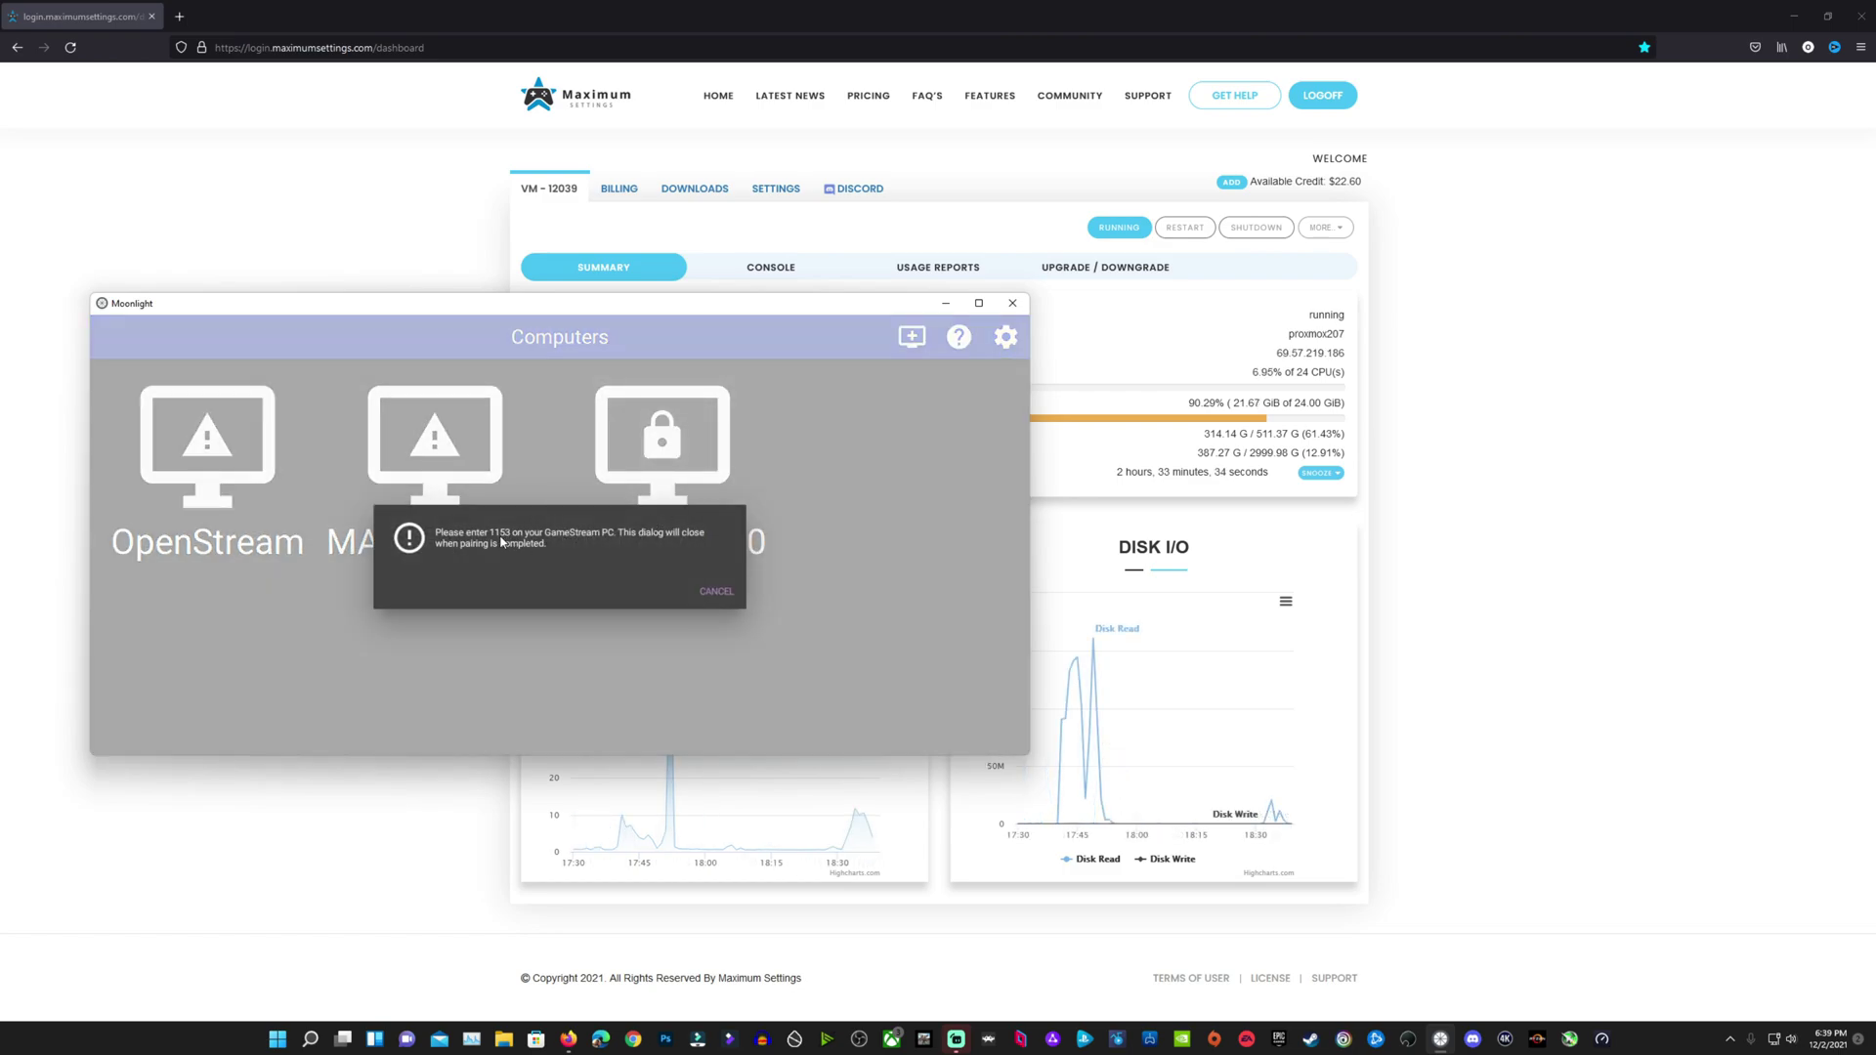
click(771, 269)
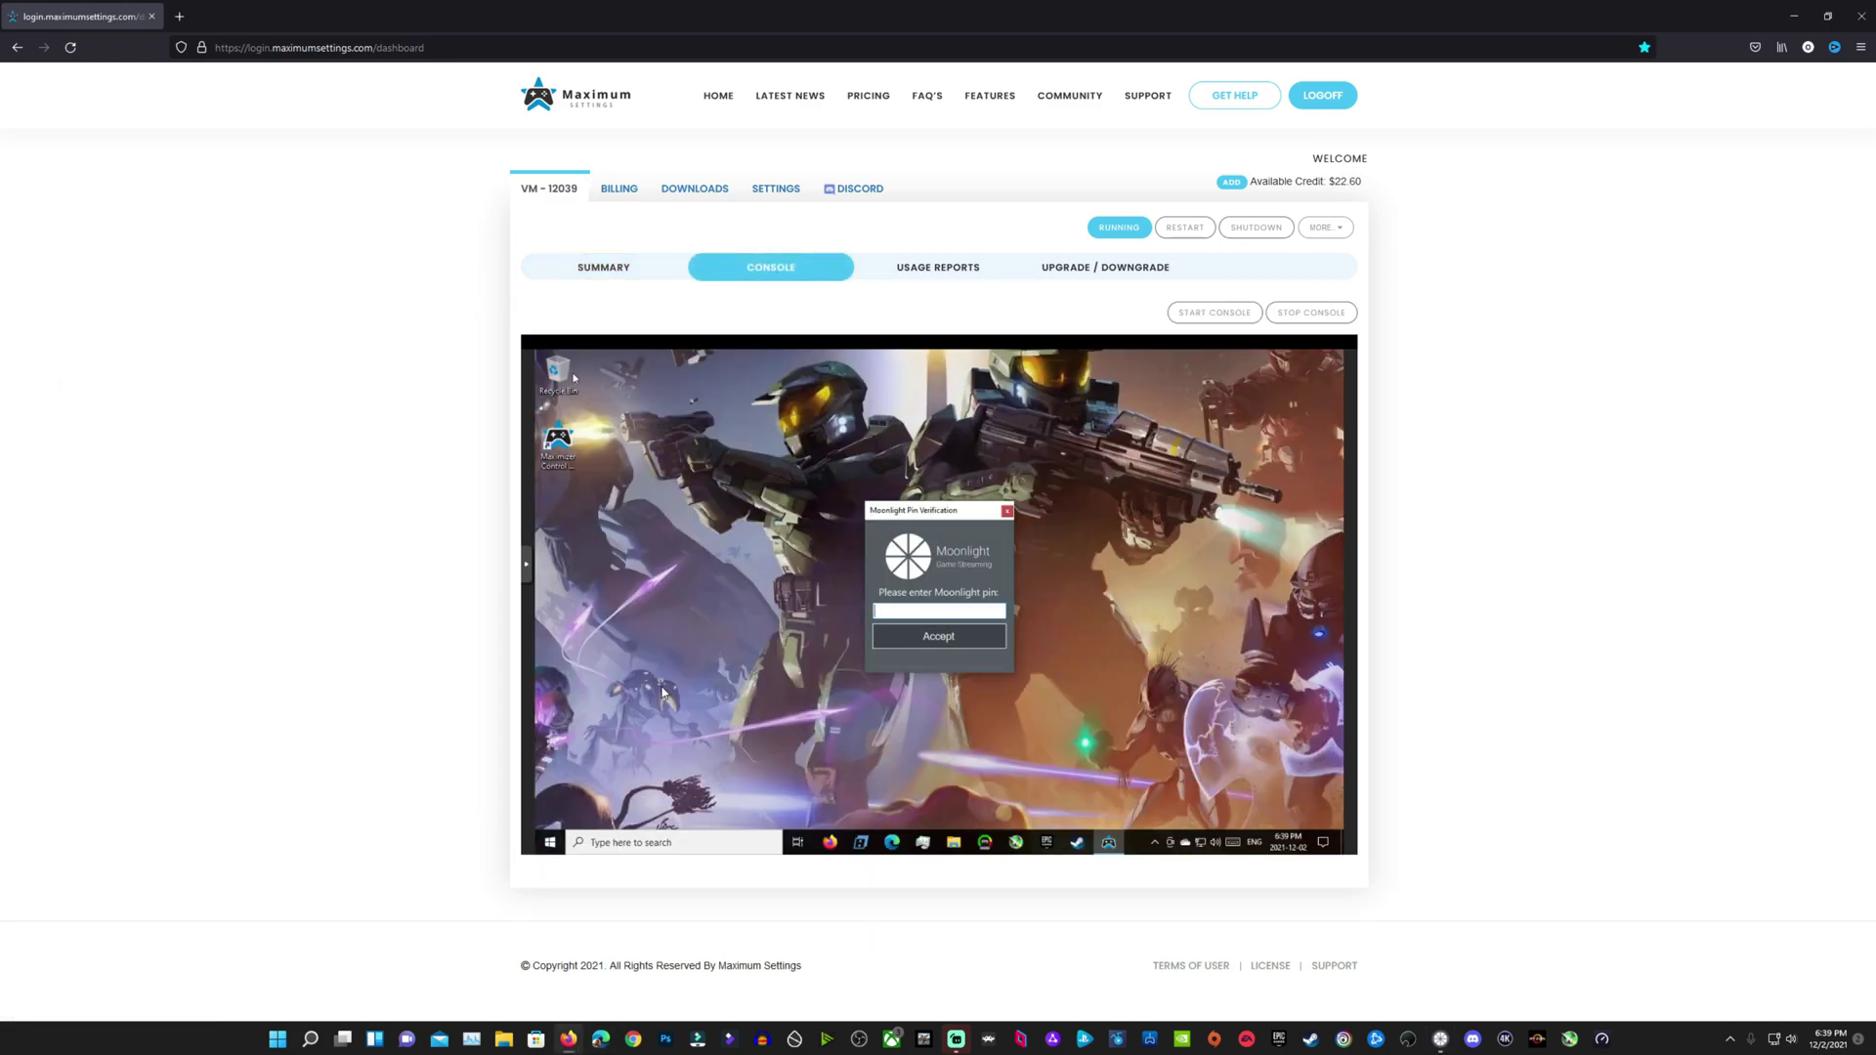
click(1441, 1038)
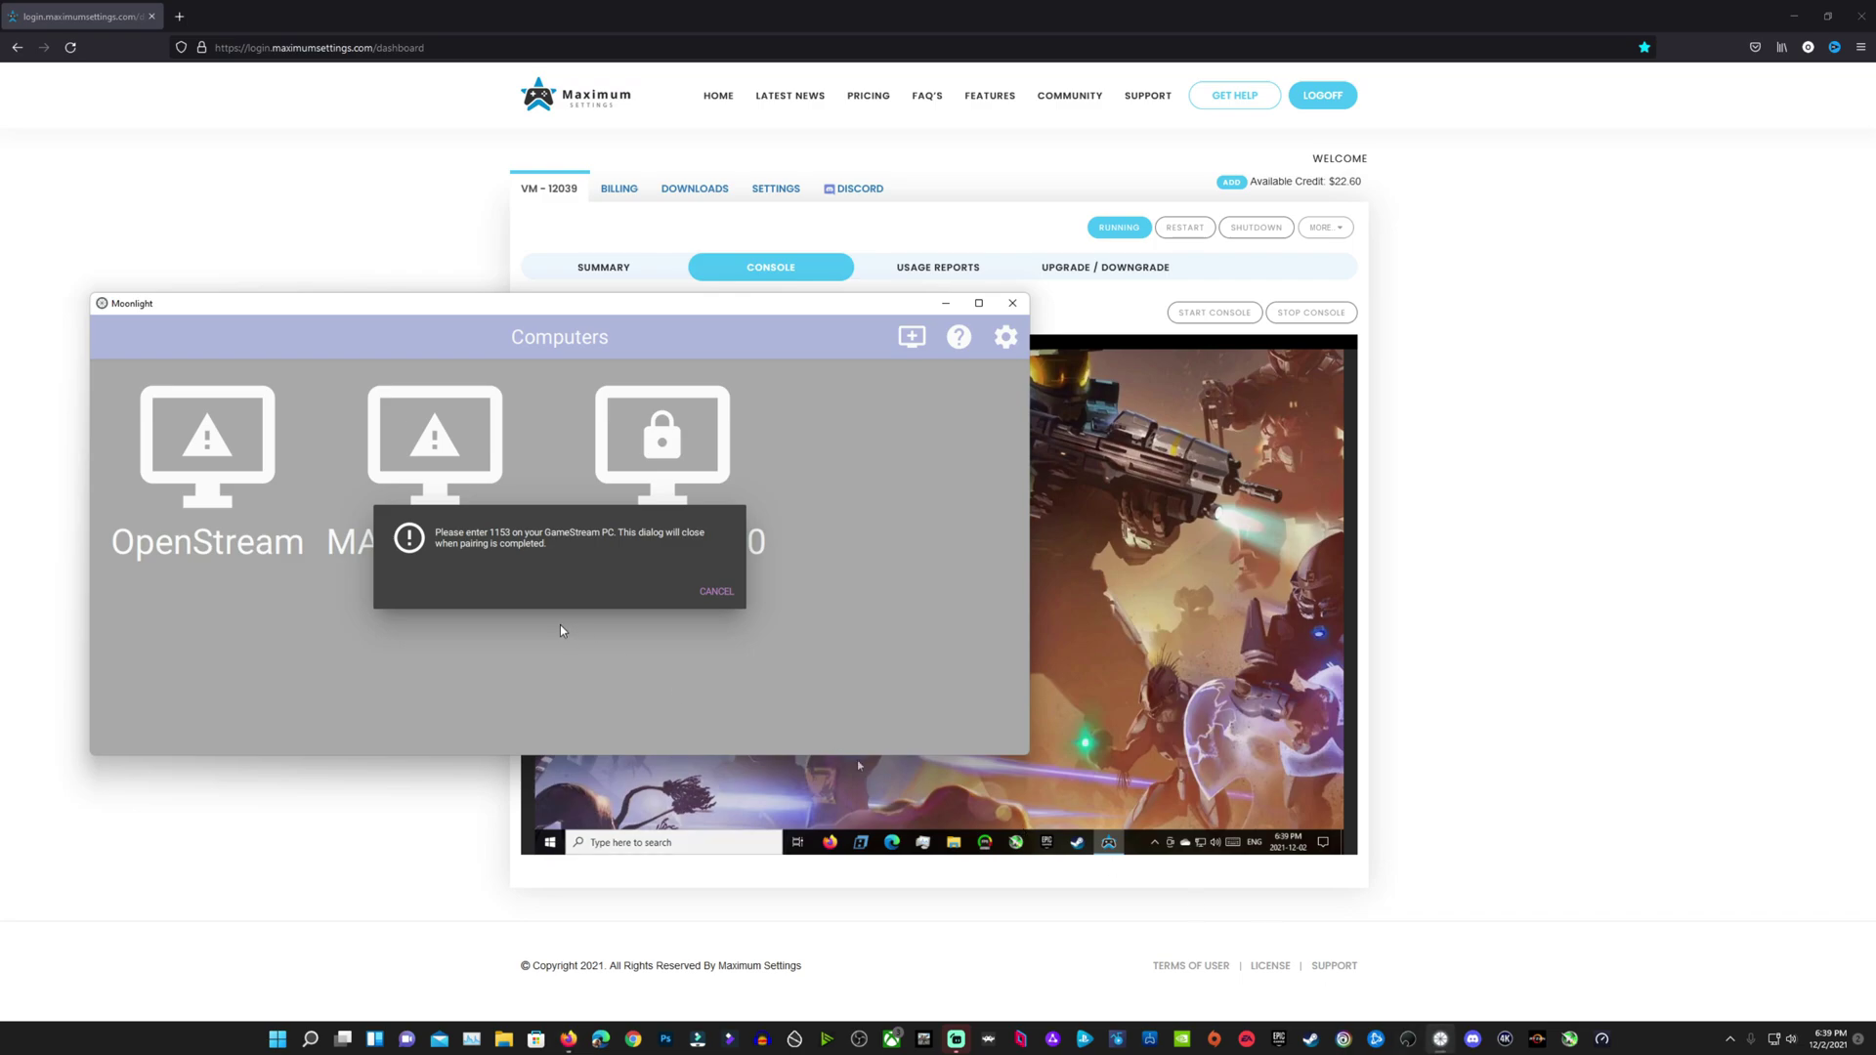
click(450, 792)
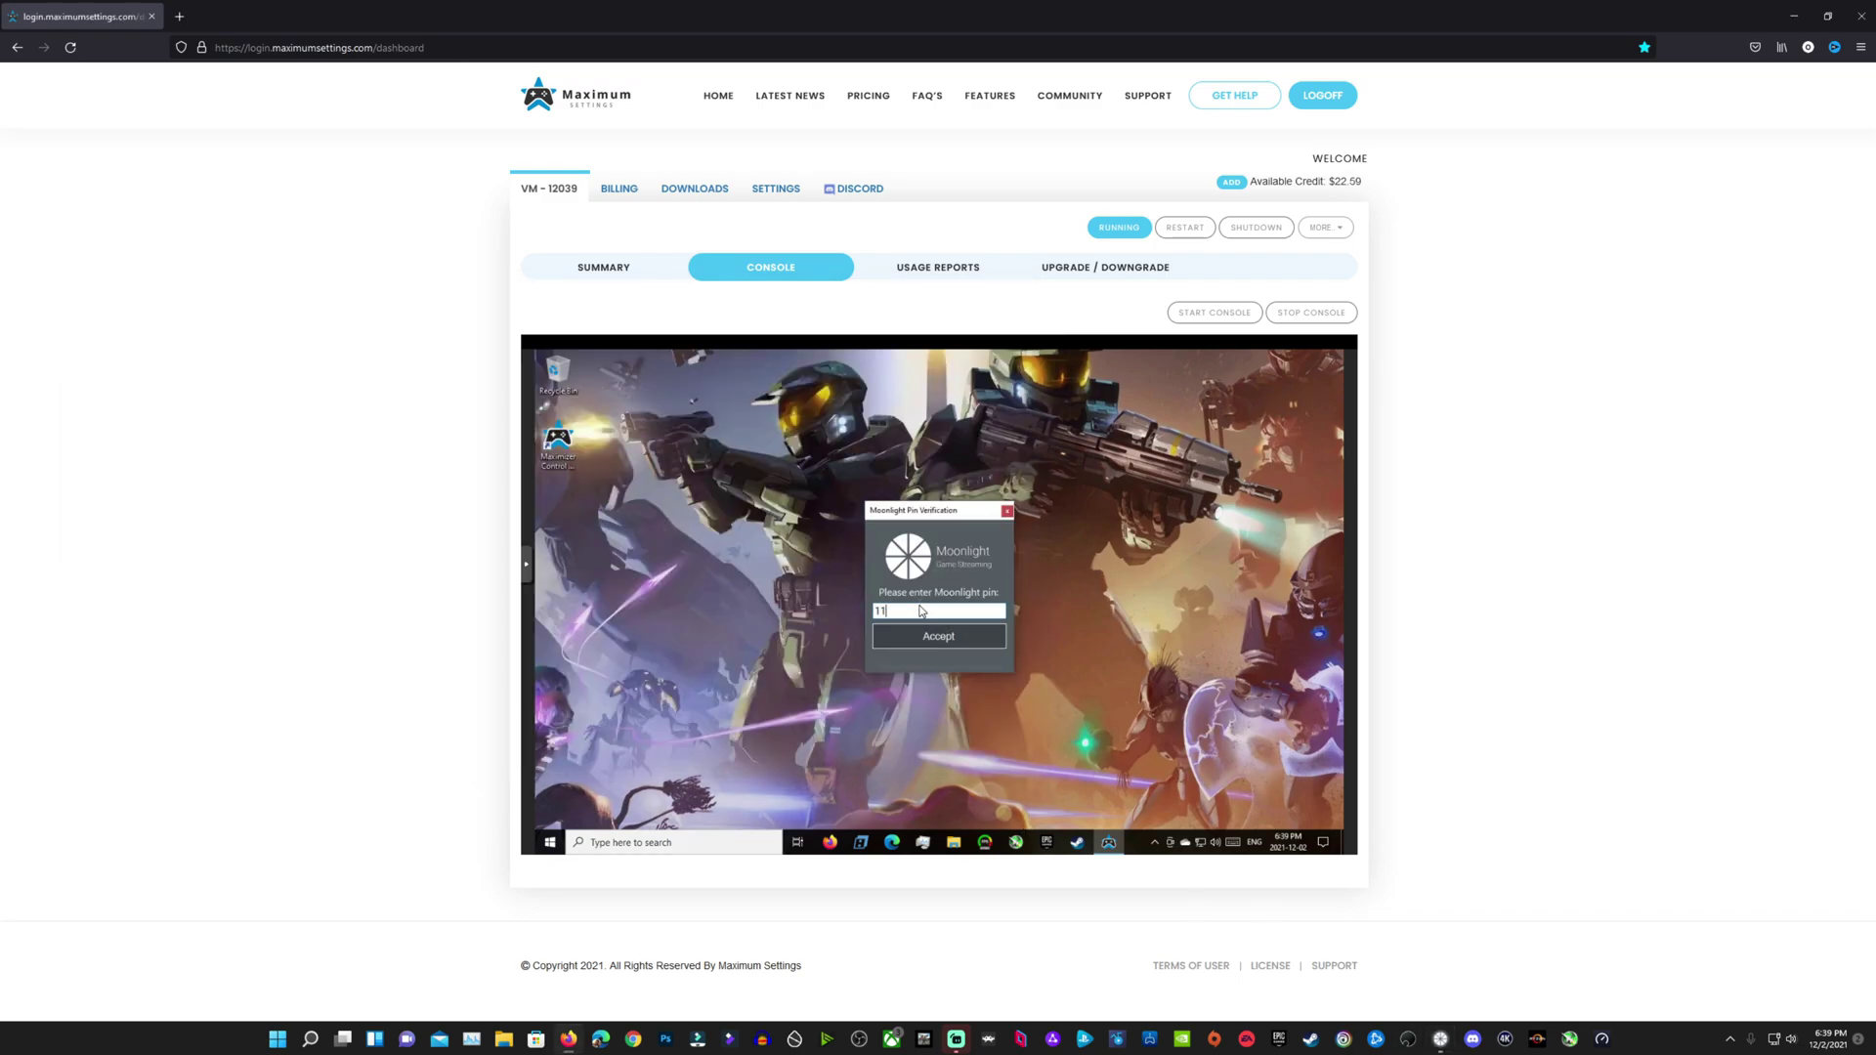
click(890, 633)
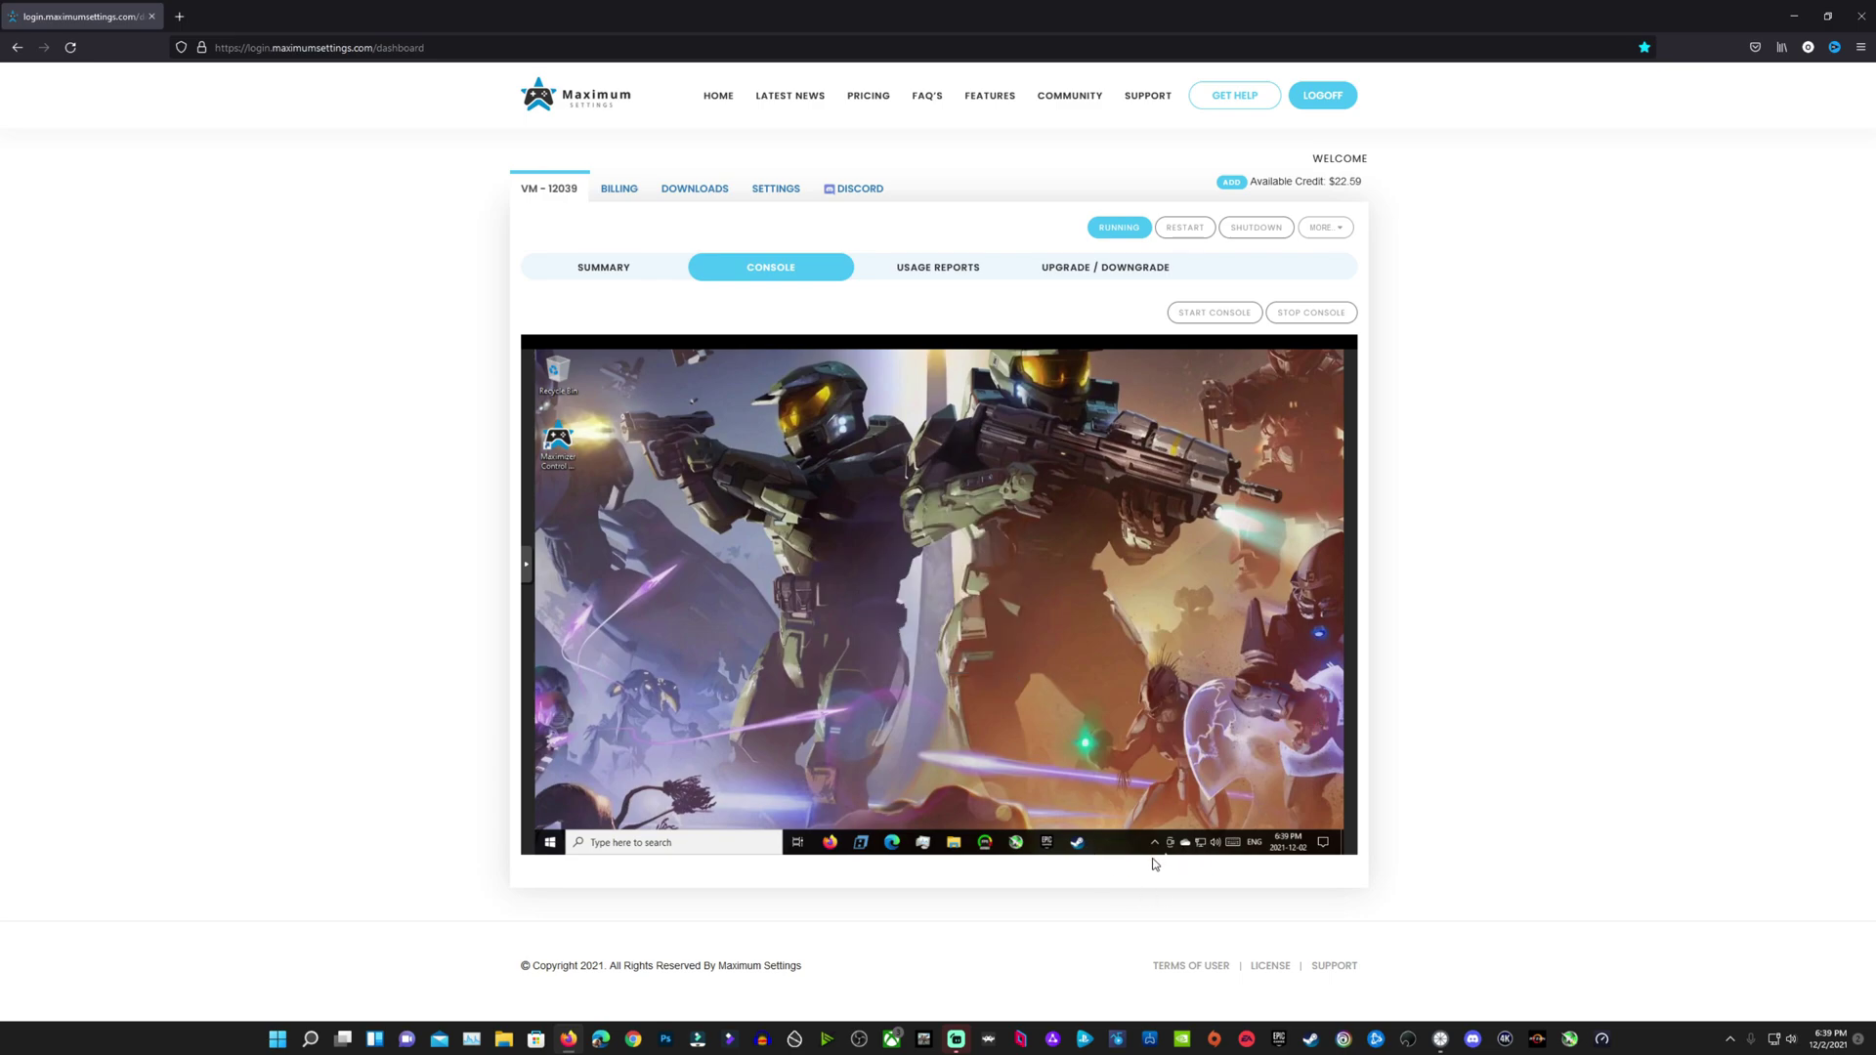
click(1328, 315)
- Resume streaming the cloud VM host's Desktop in Moonlight
click(1799, 17)
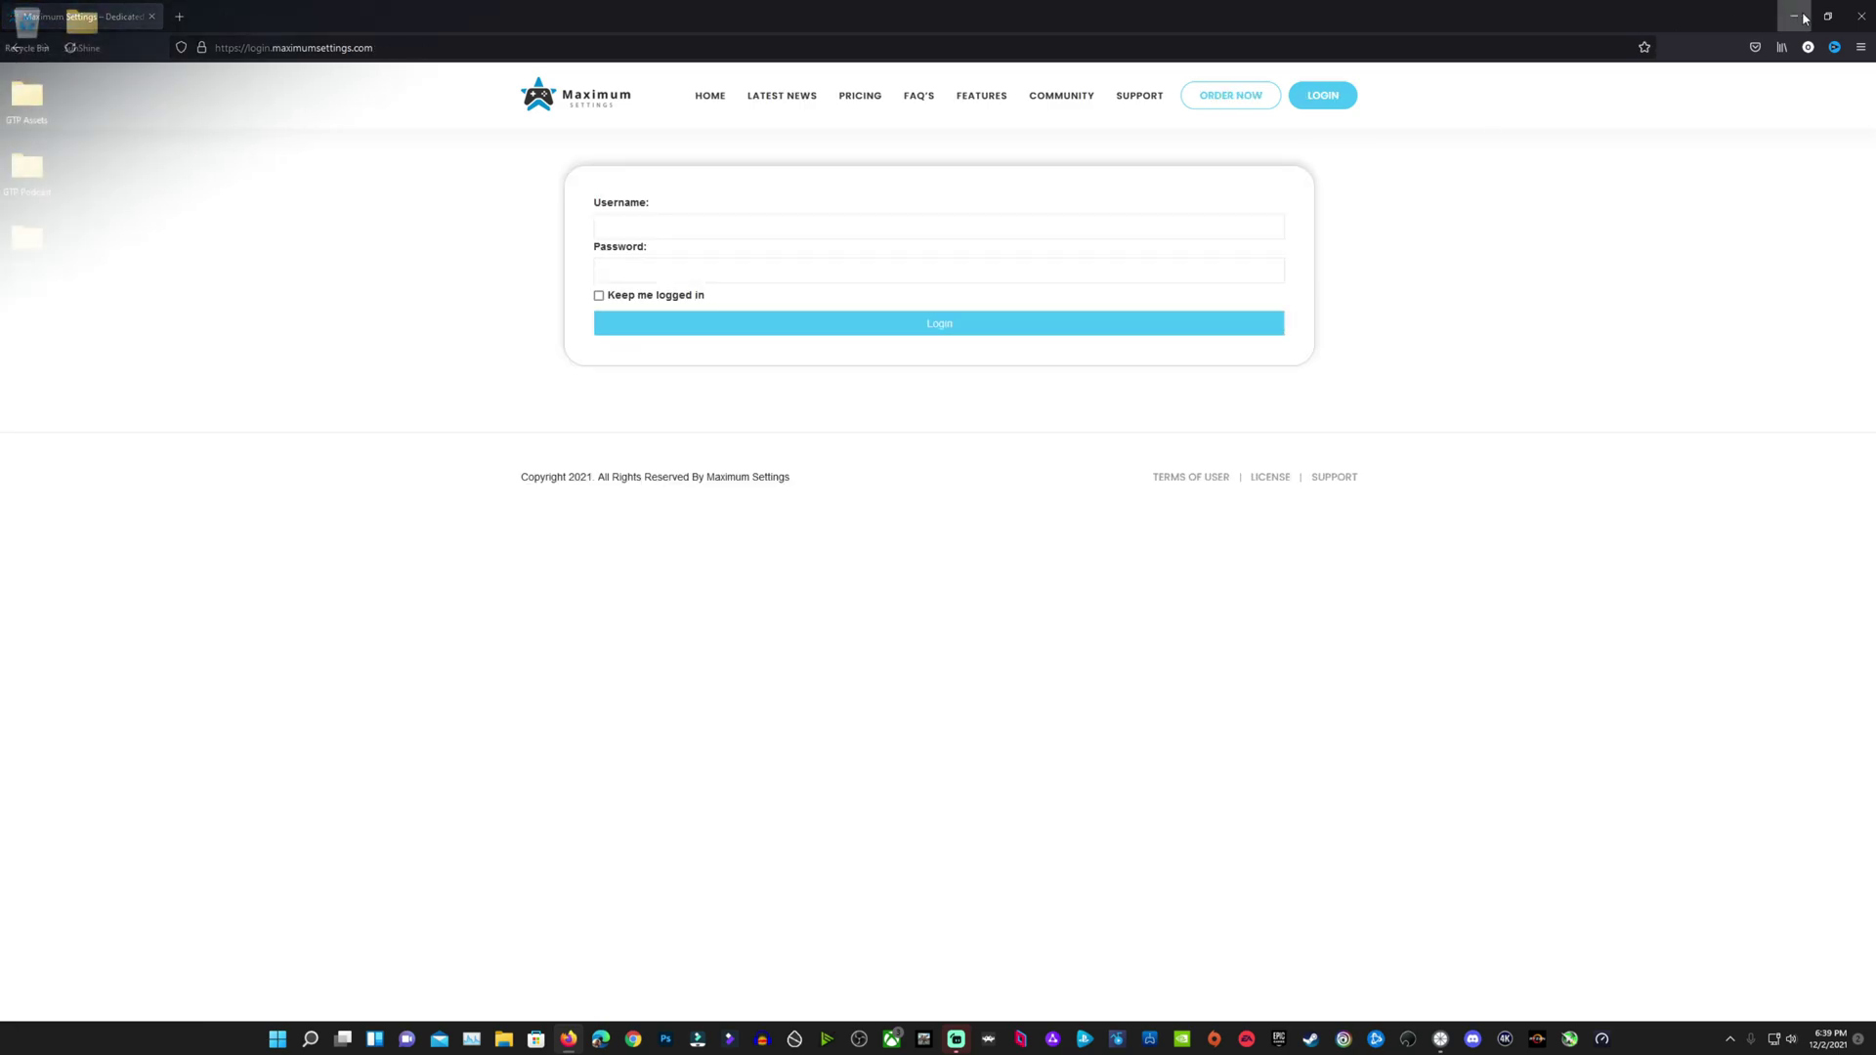
click(1075, 435)
click(559, 398)
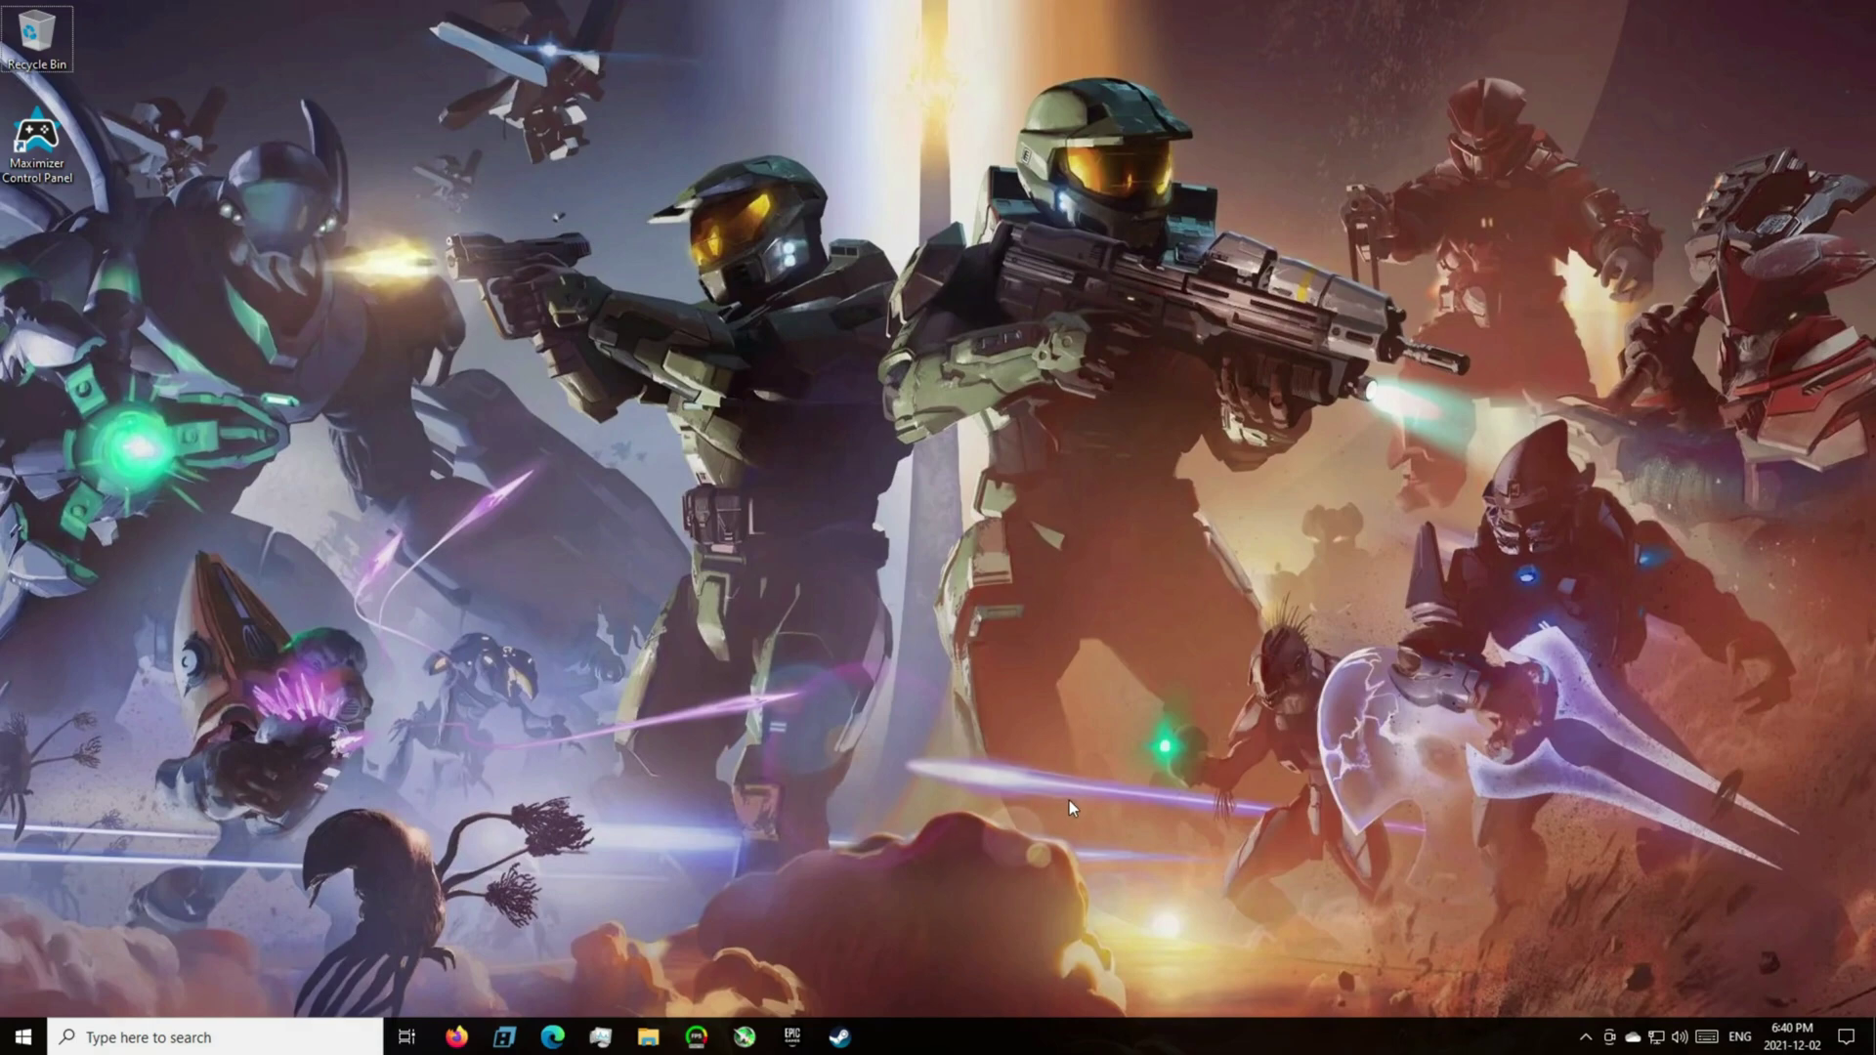
- Check the Maximizer Control Panel's host settings from the tray icon, then close the panel
click(1586, 1038)
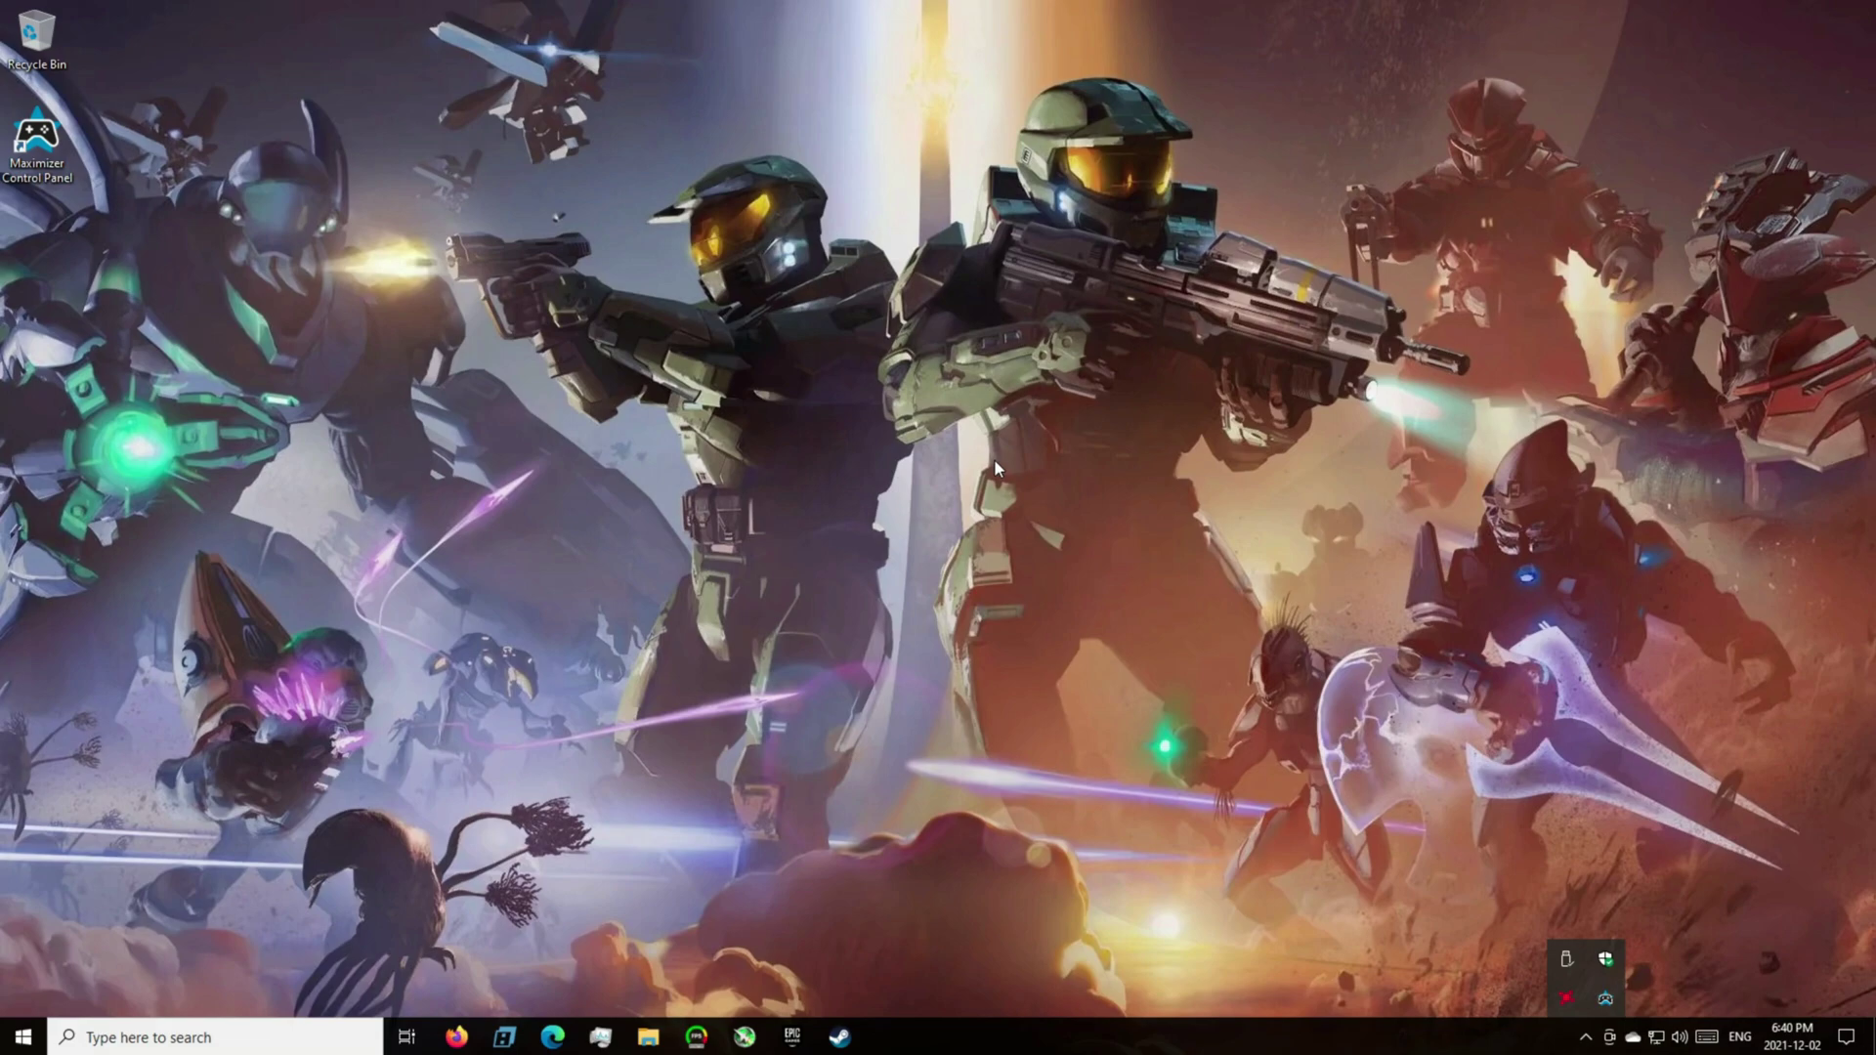
right_click(1617, 993)
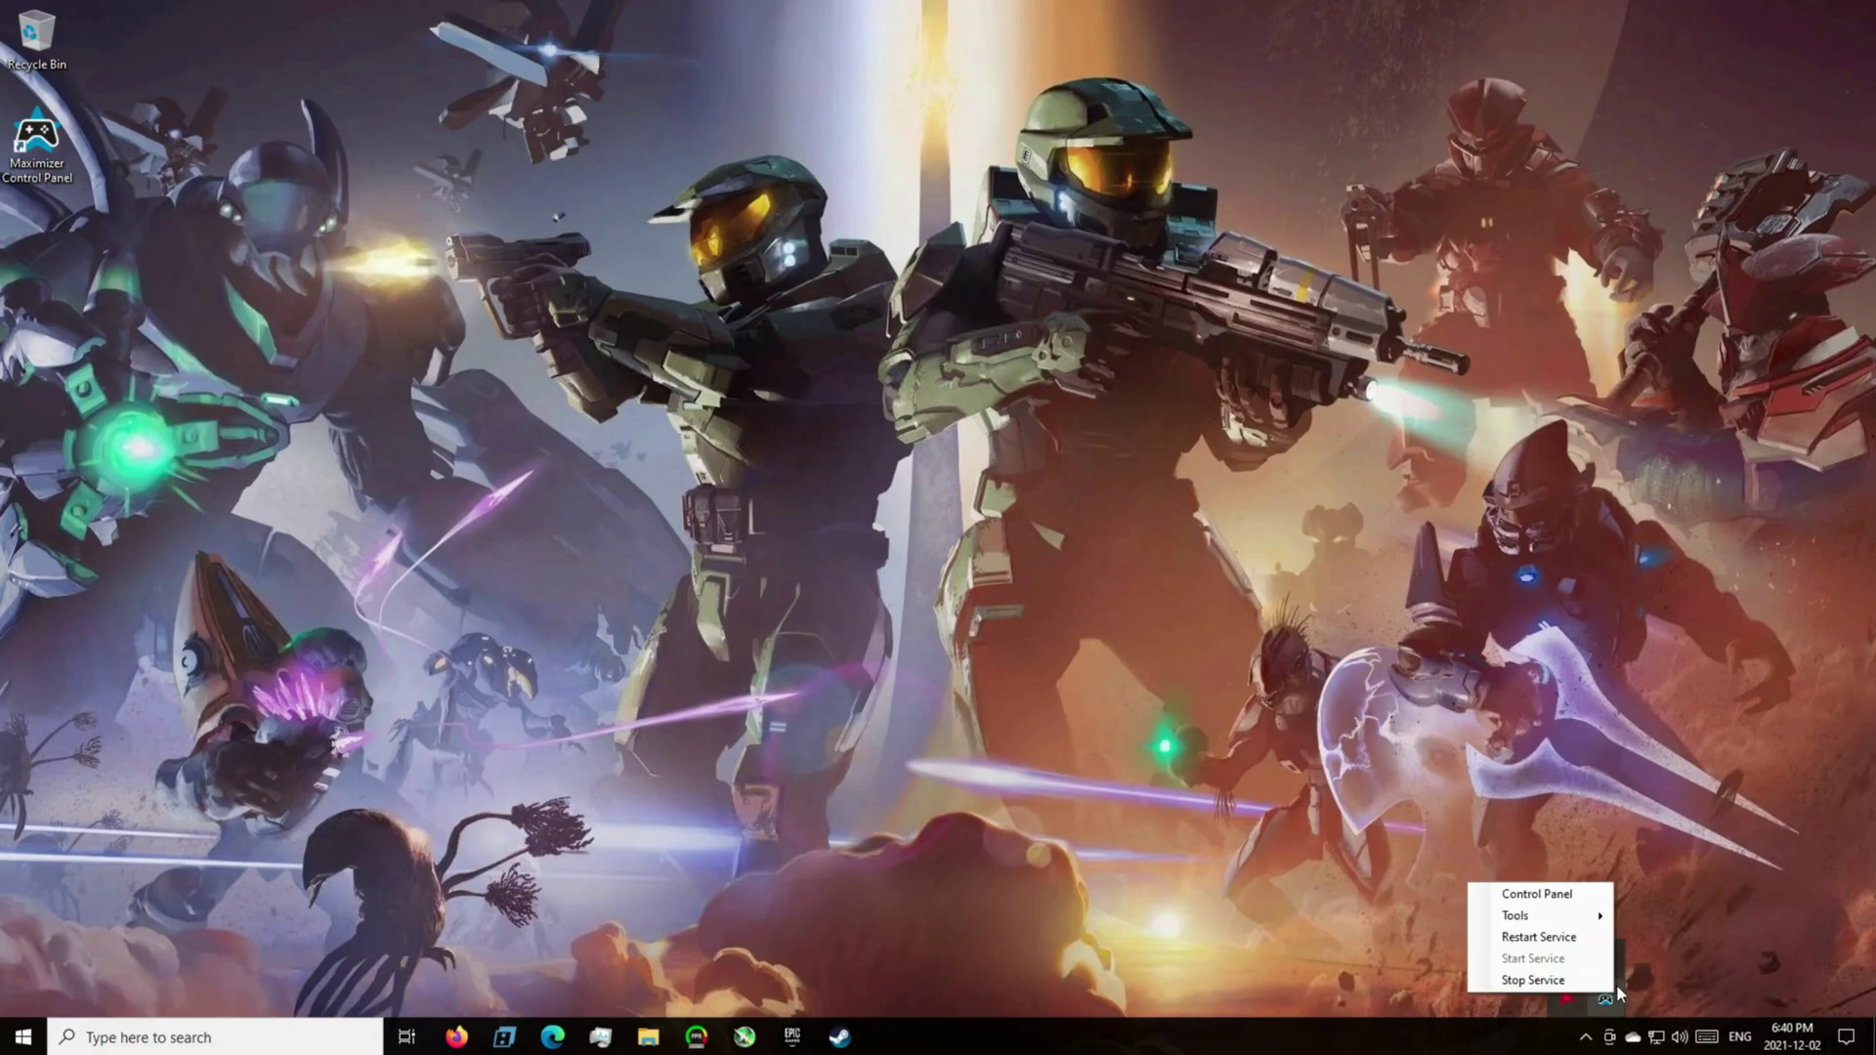
click(1537, 894)
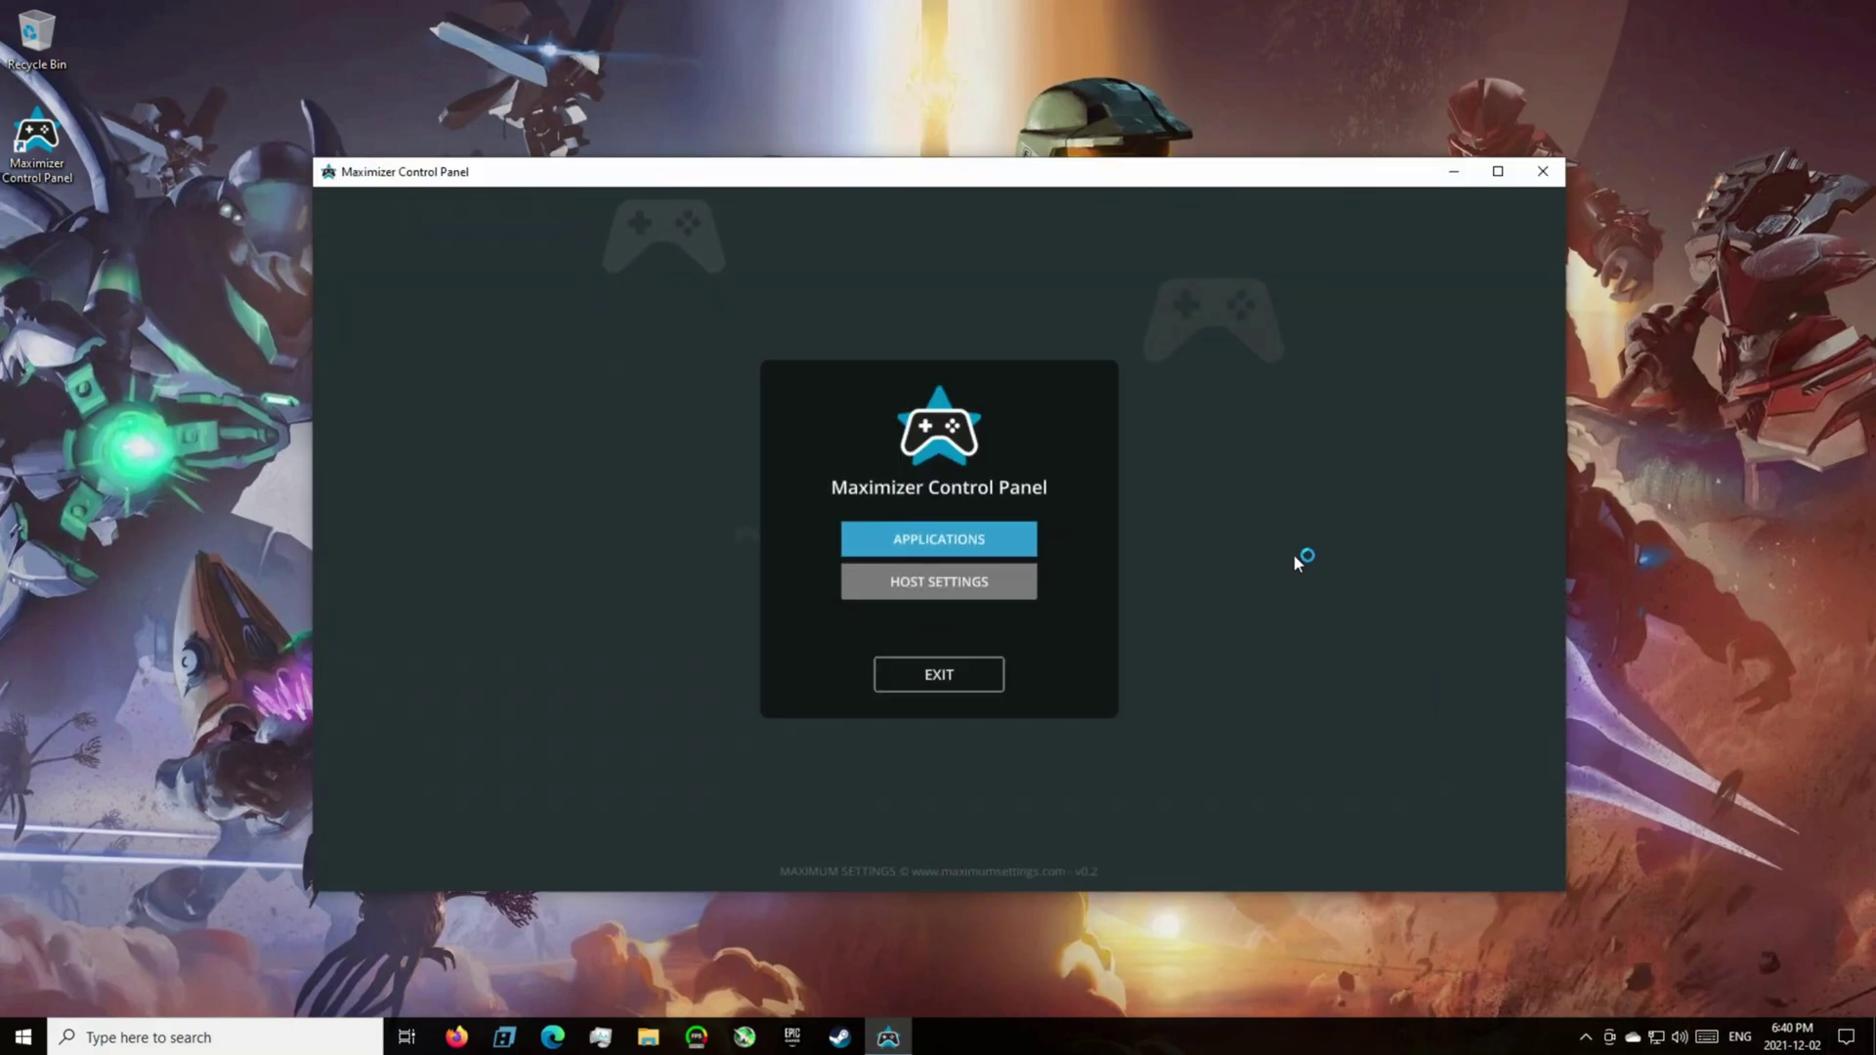
click(950, 592)
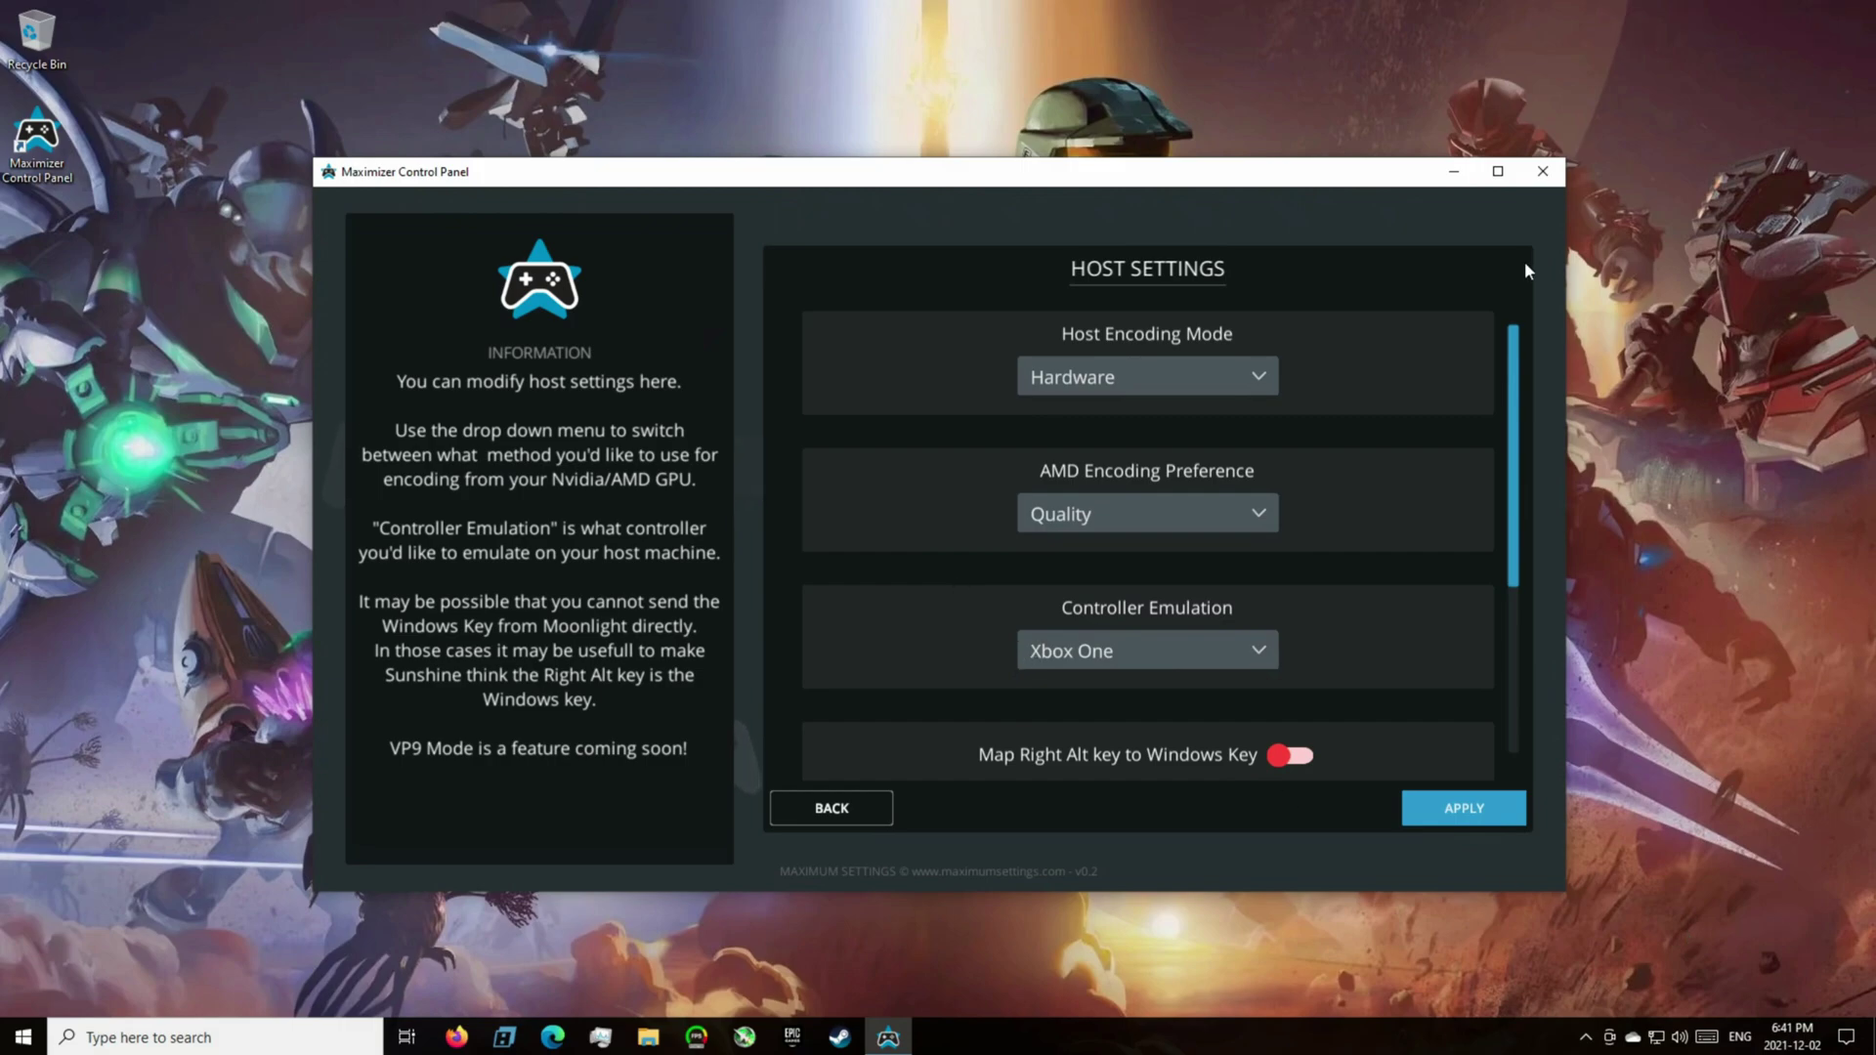
click(1543, 171)
- Change display 2's resolution to 2560 × 1440 in Display settings, keep the change, and close Settings
right_click(1018, 202)
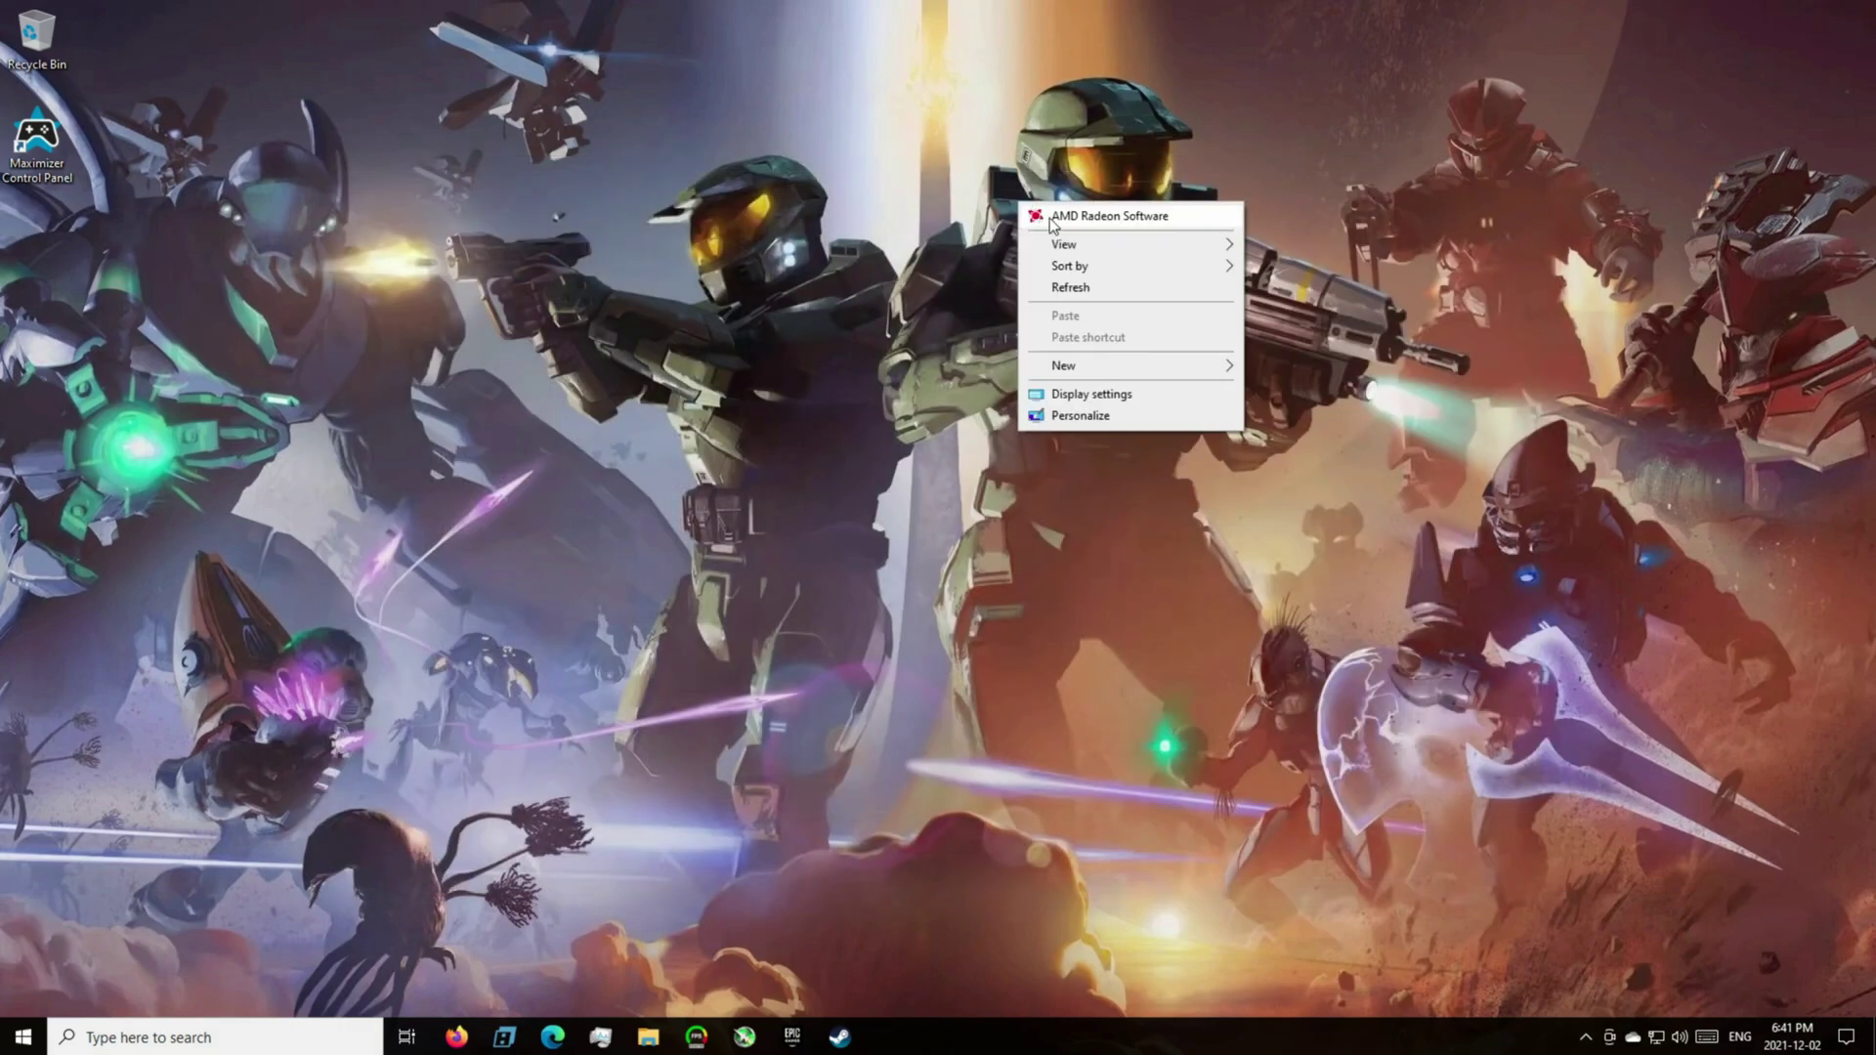
click(1069, 394)
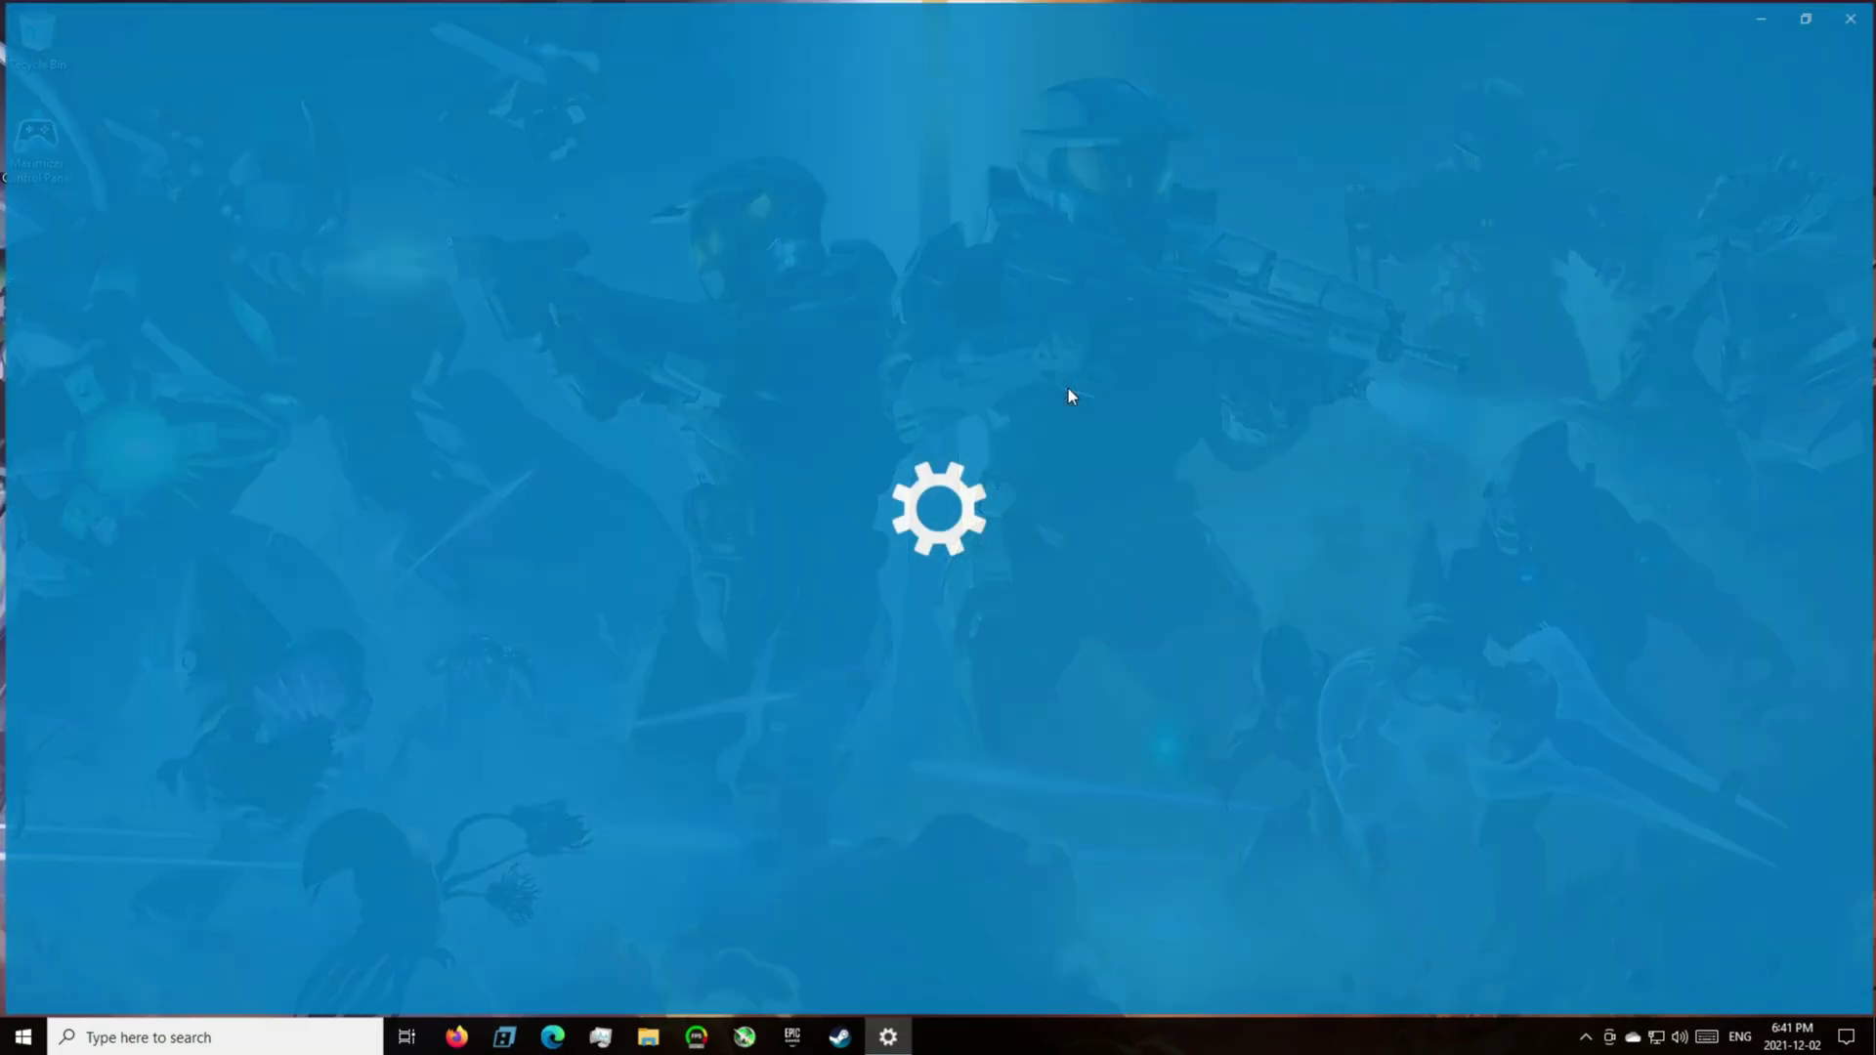
scroll(454, 685, down, 3)
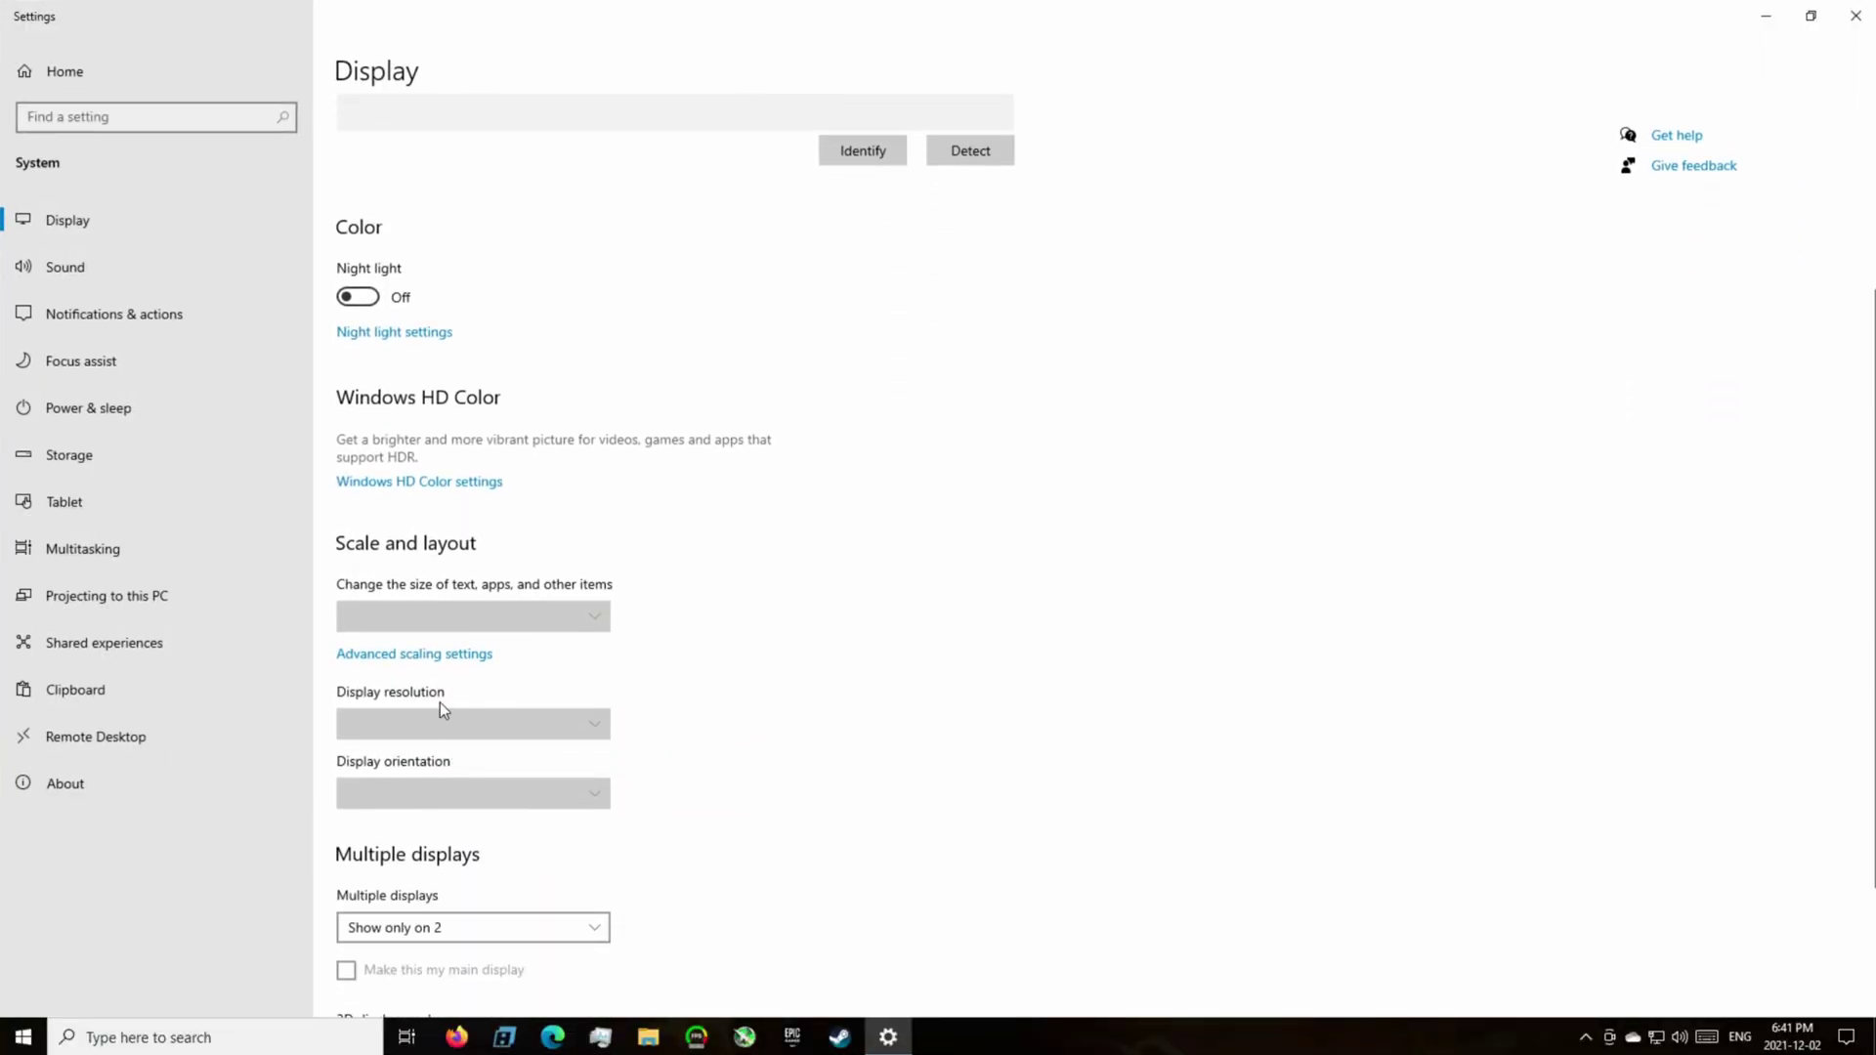
click(657, 302)
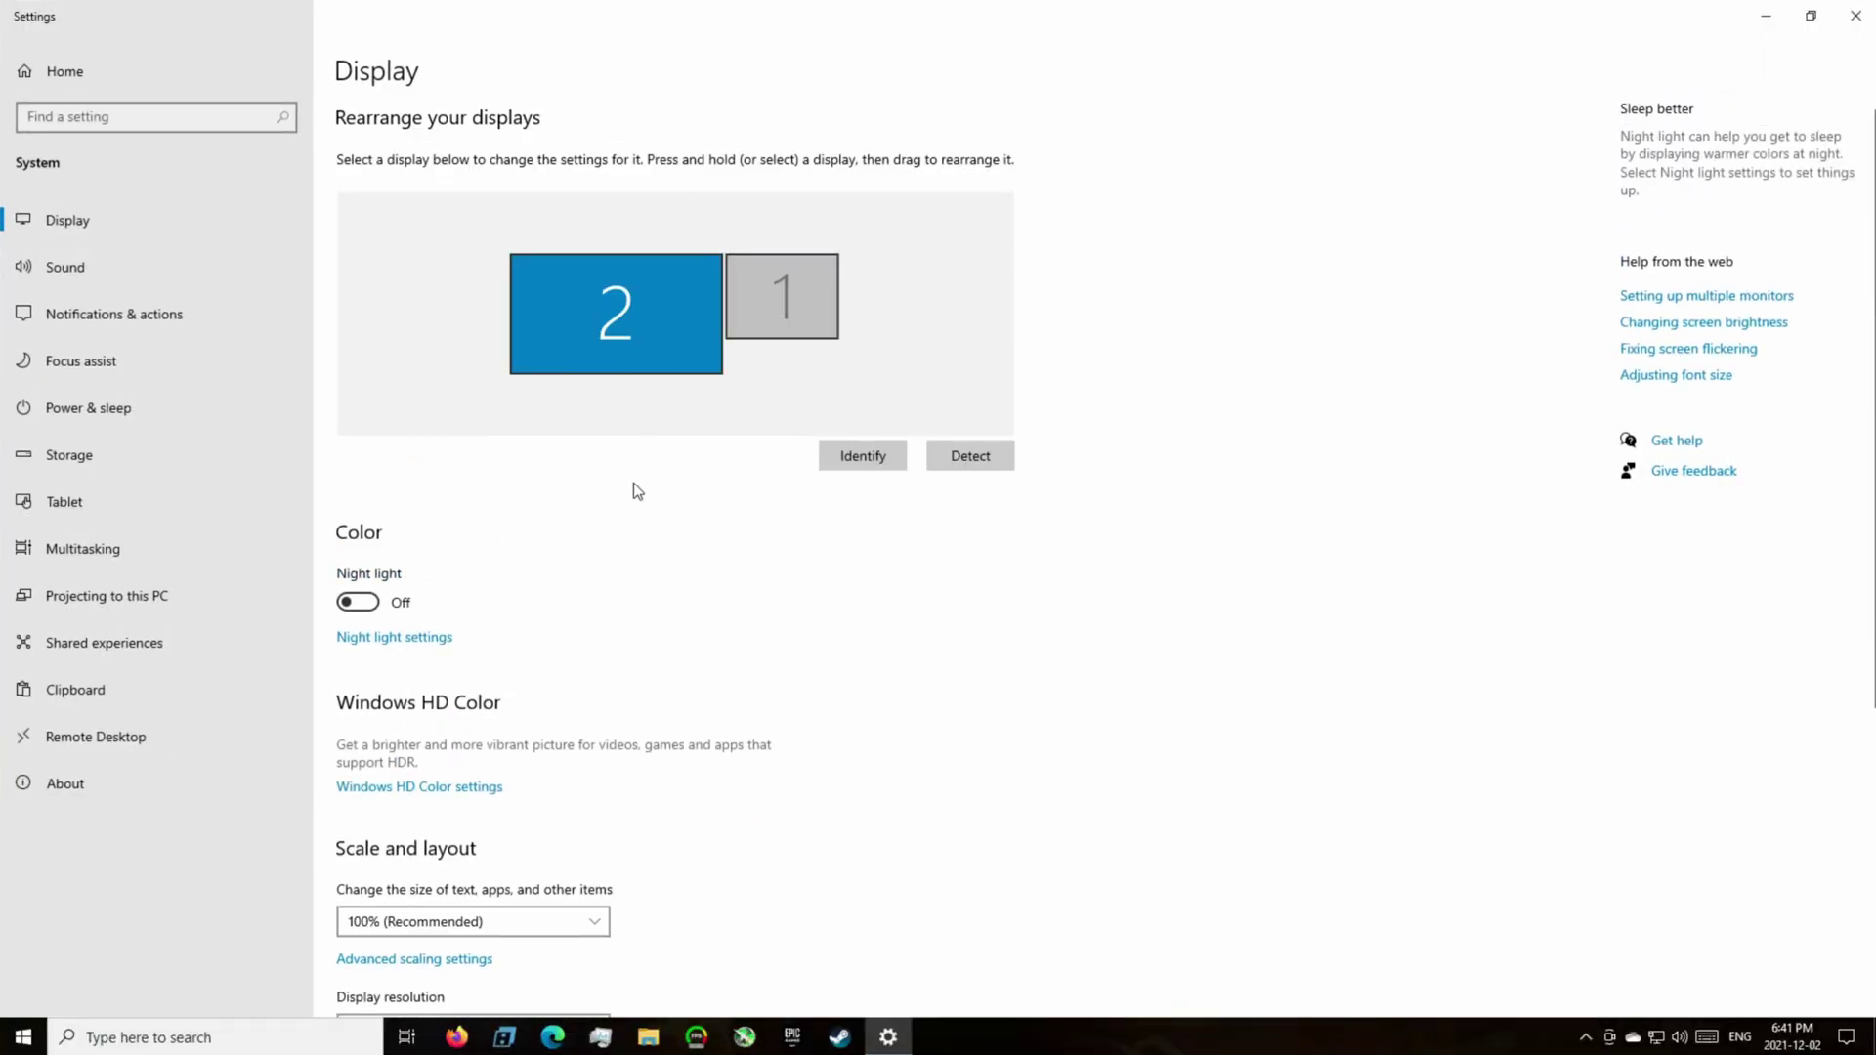
scroll(626, 547, down, 3)
click(571, 724)
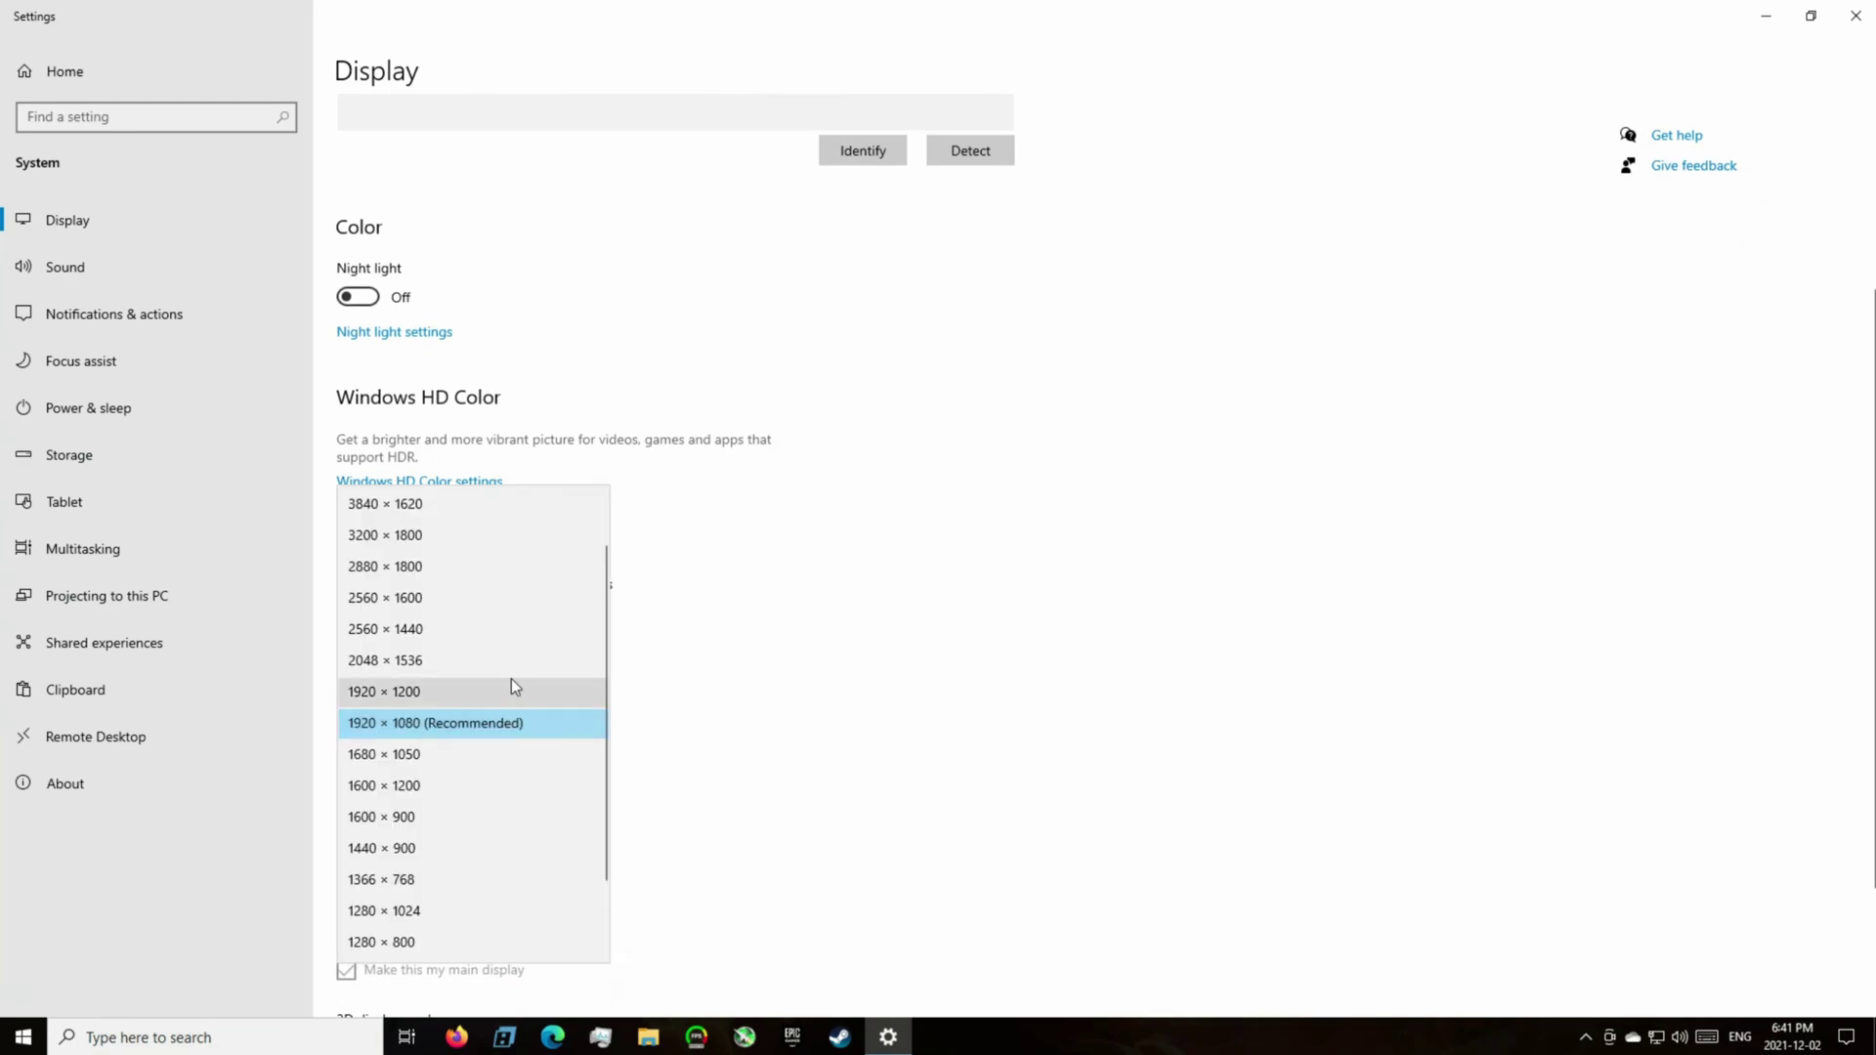
click(496, 635)
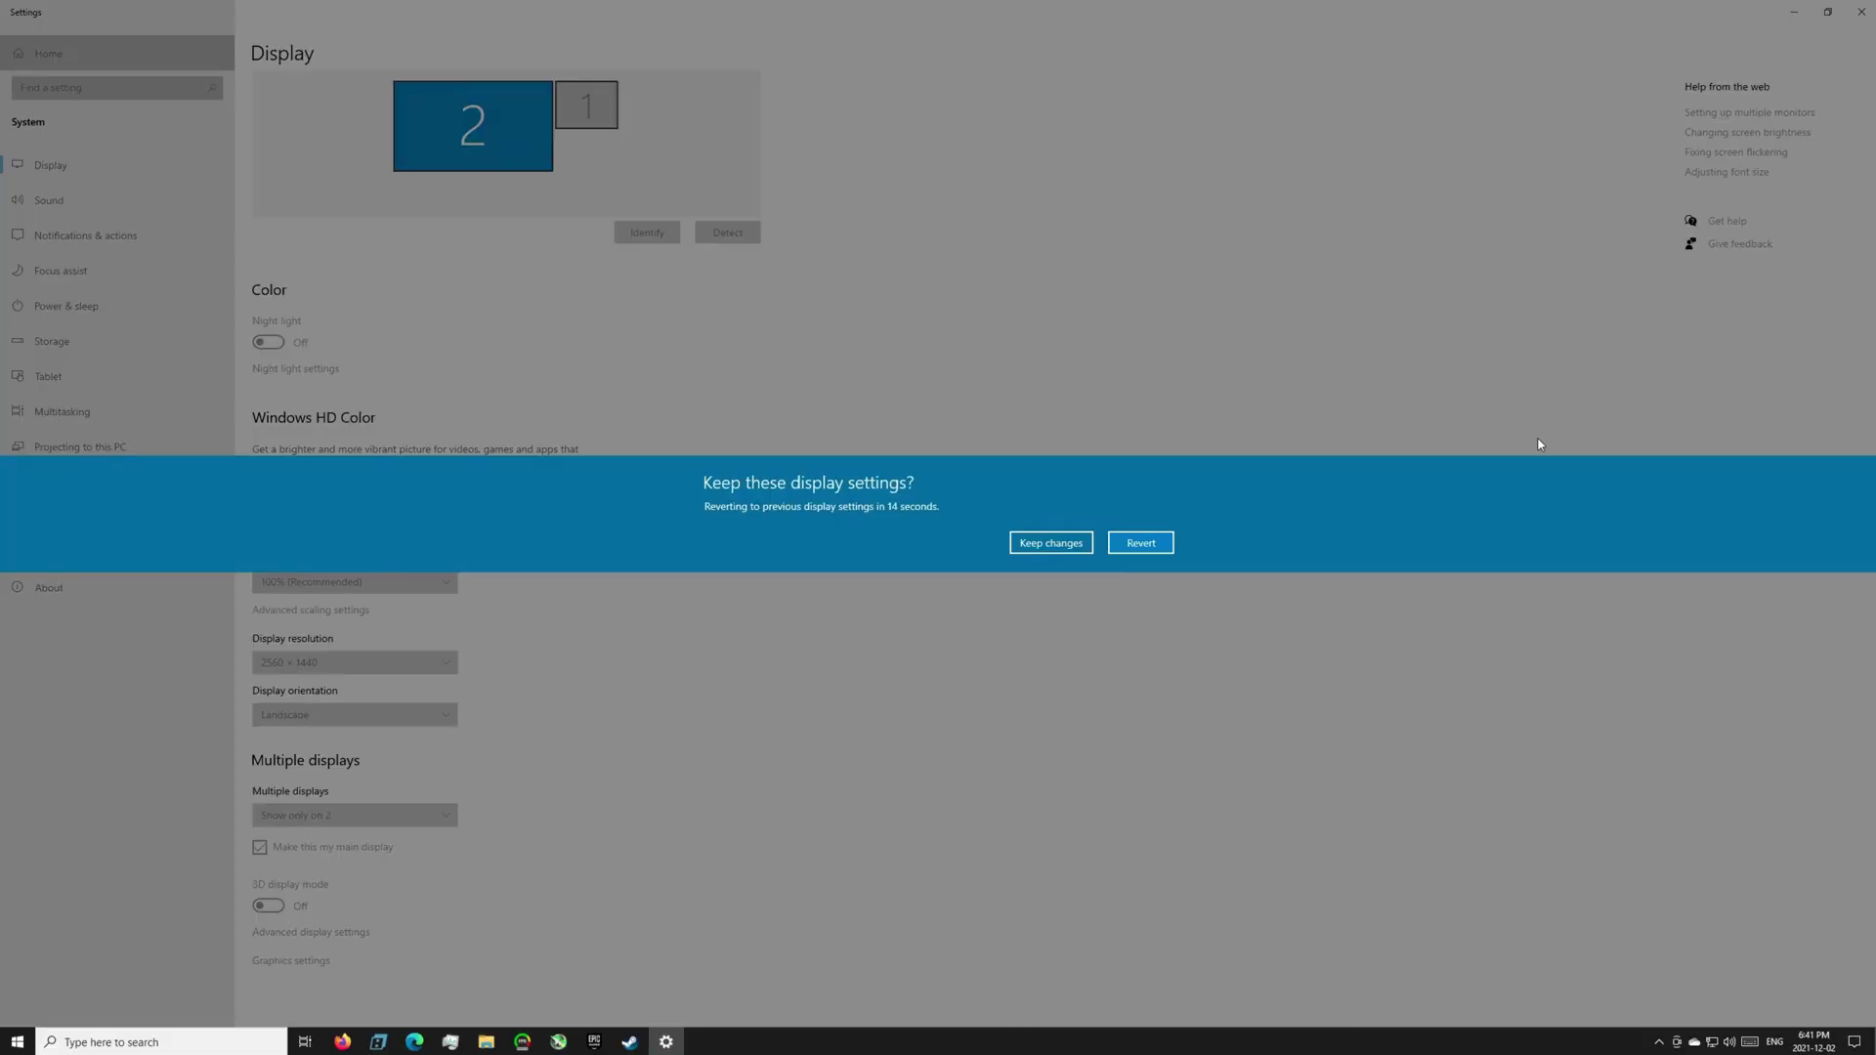
click(1050, 543)
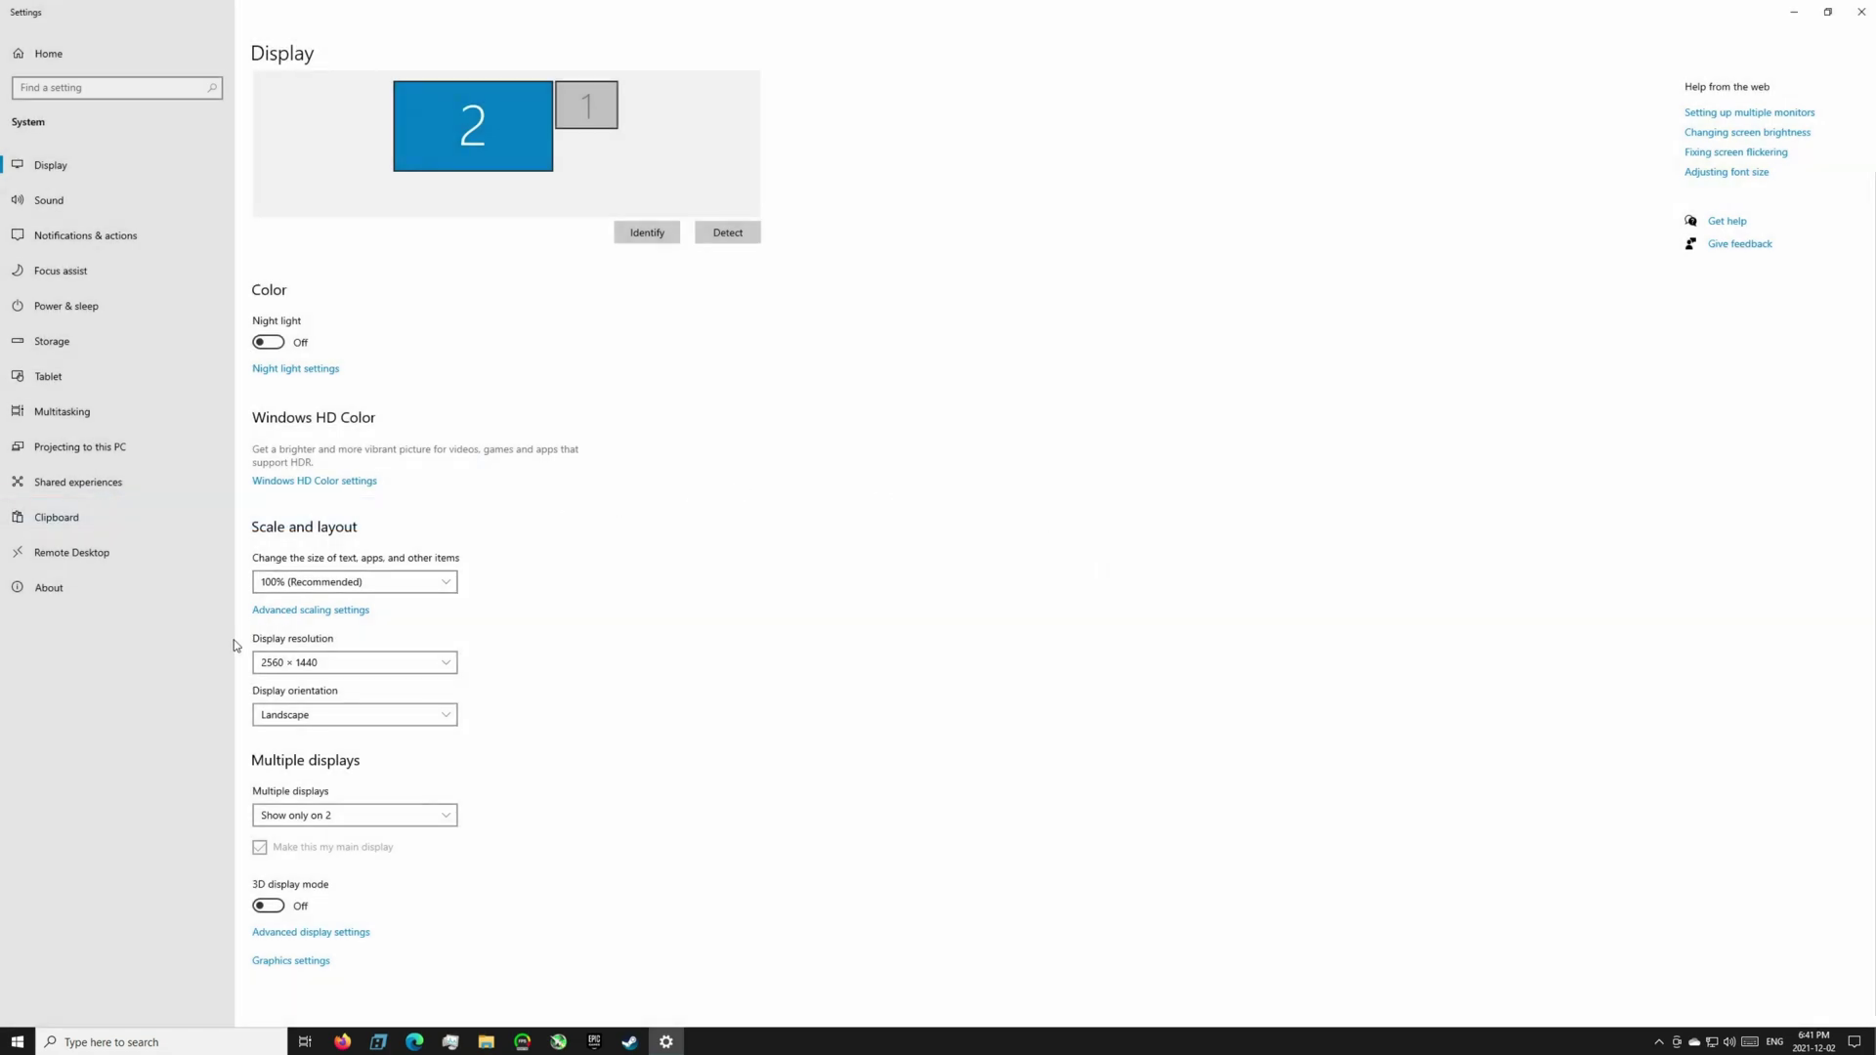
click(1860, 13)
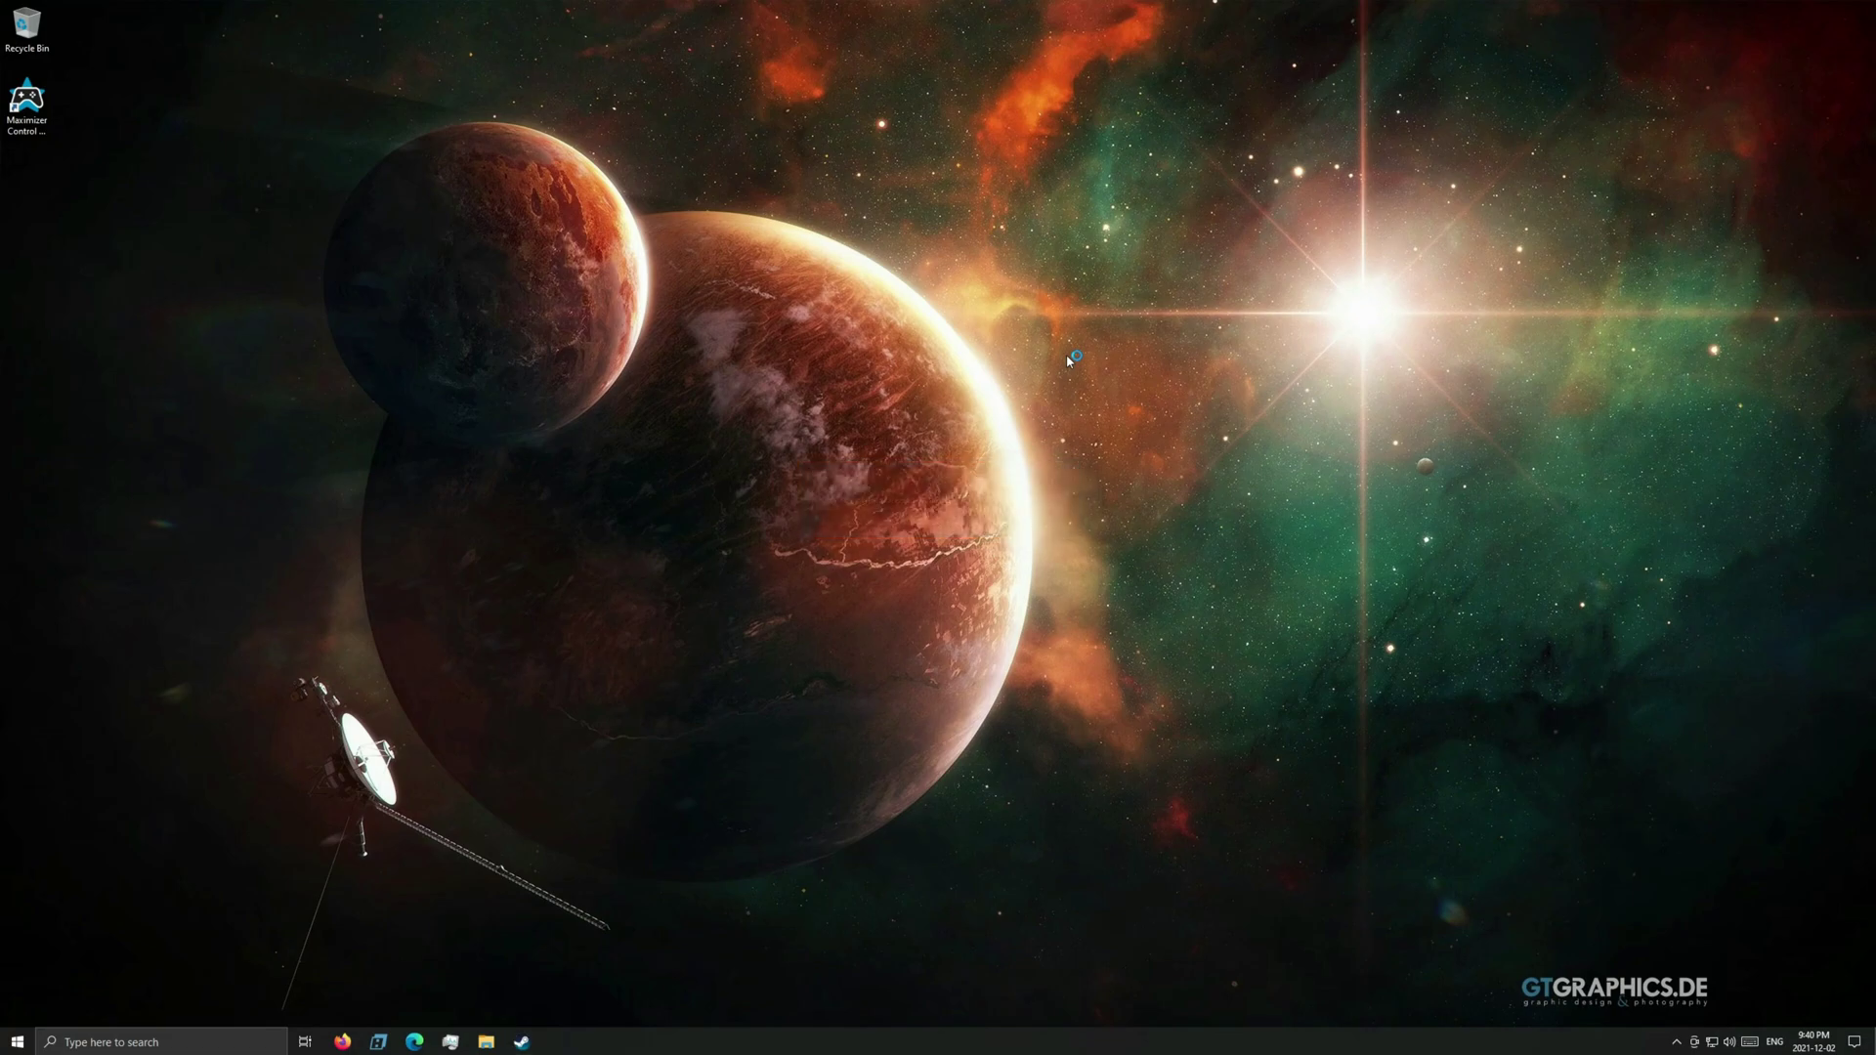
- Close the Wartales news popup and play Bright Memory: Infinite from the Steam library
mouse_move(206, 102)
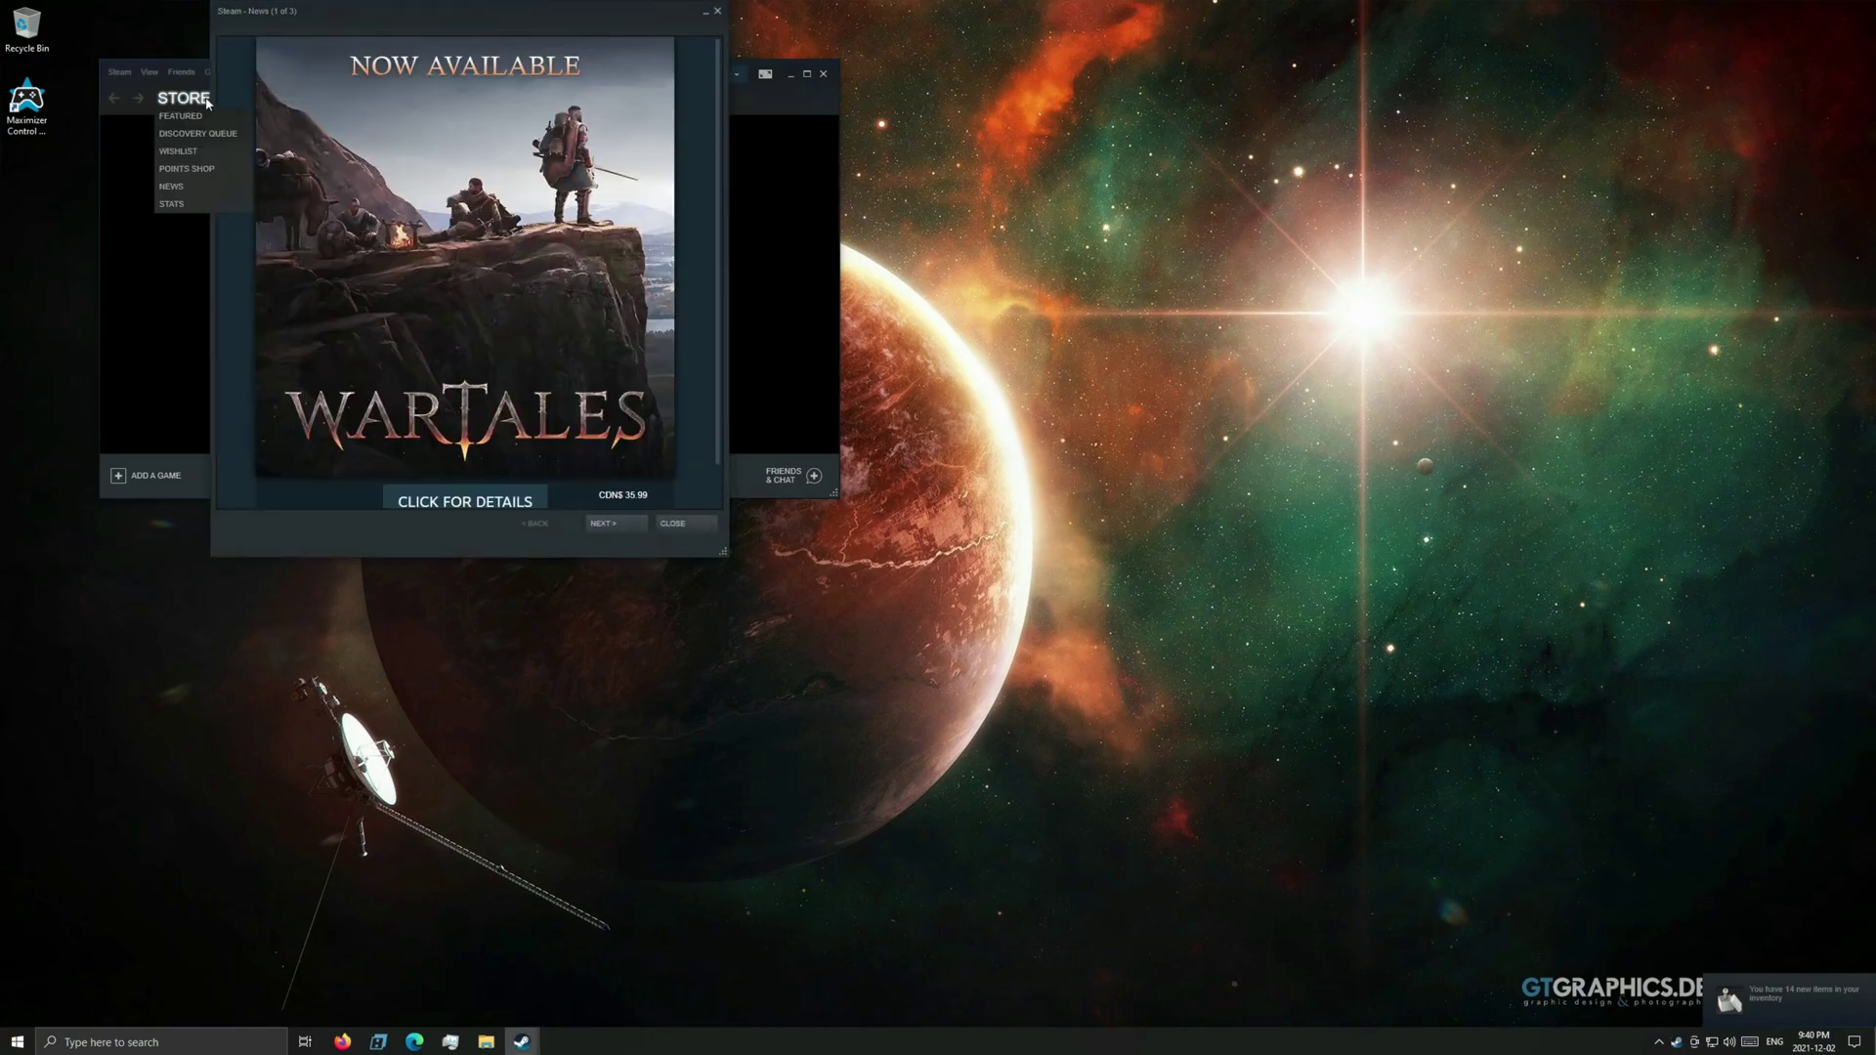
click(659, 527)
click(239, 115)
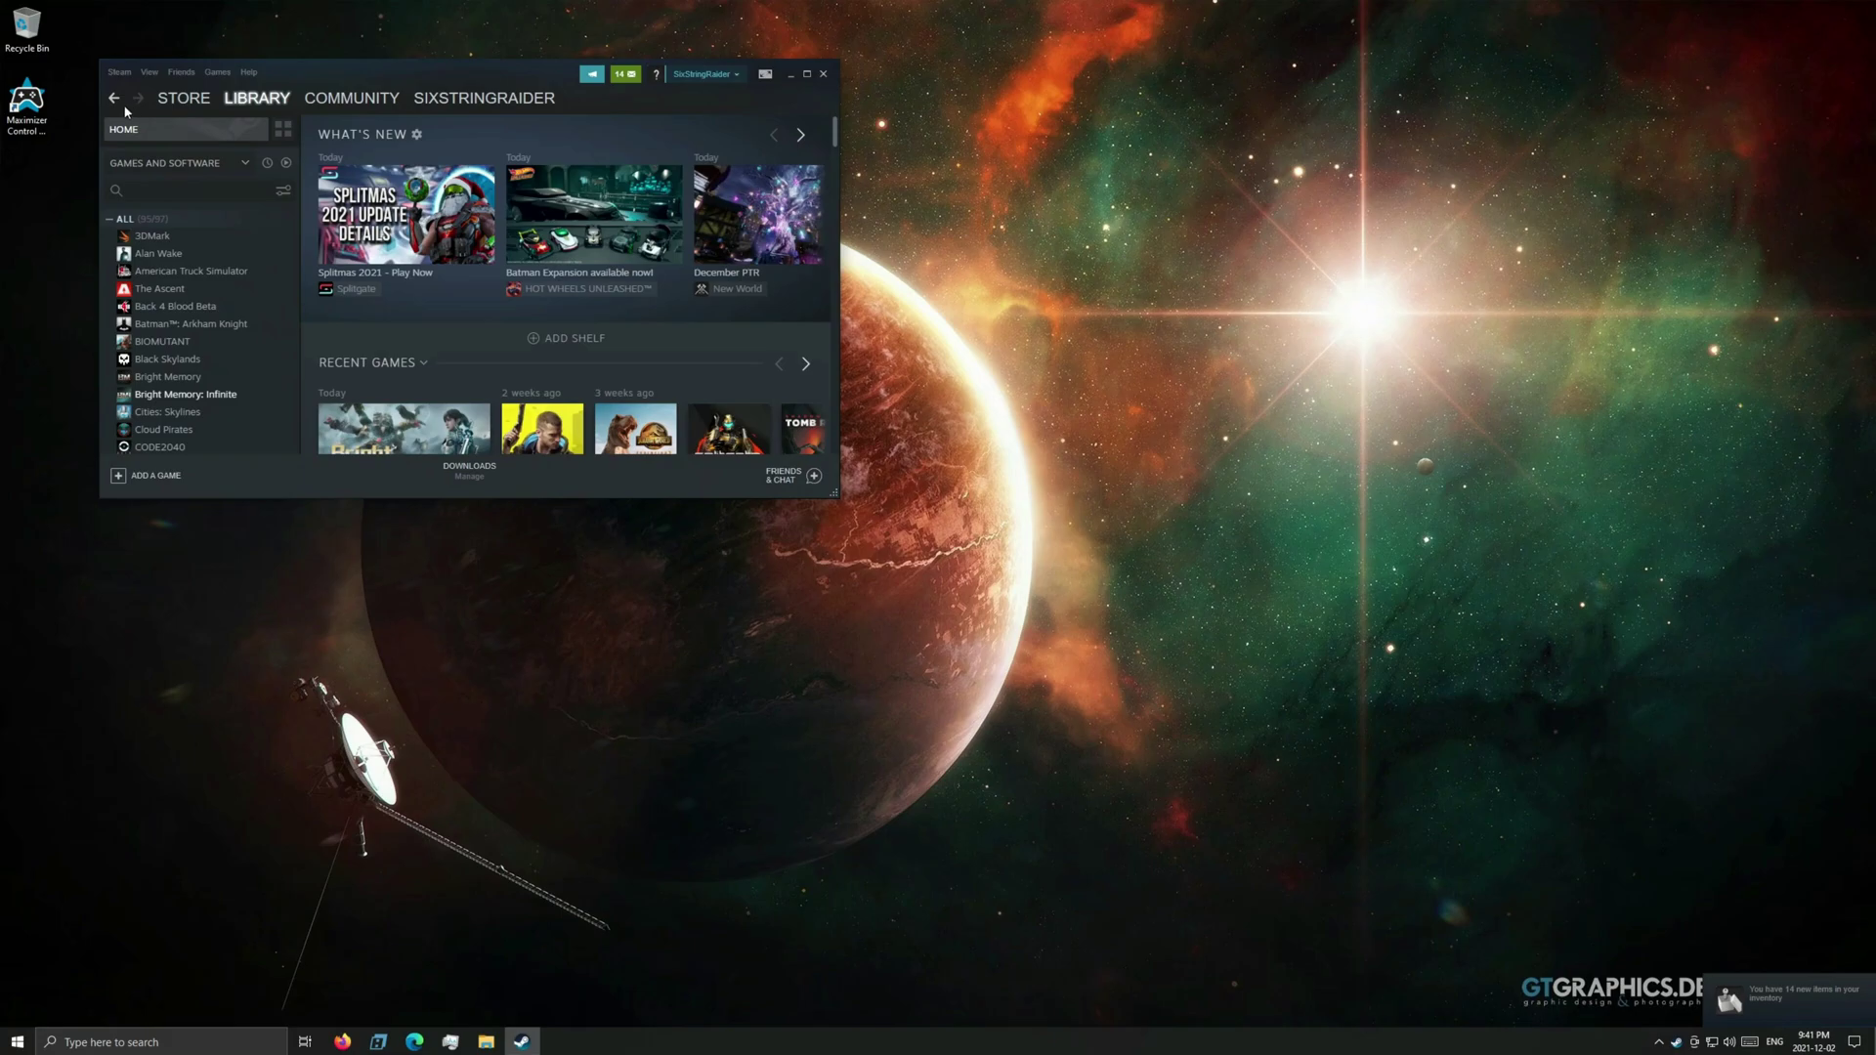
click(206, 394)
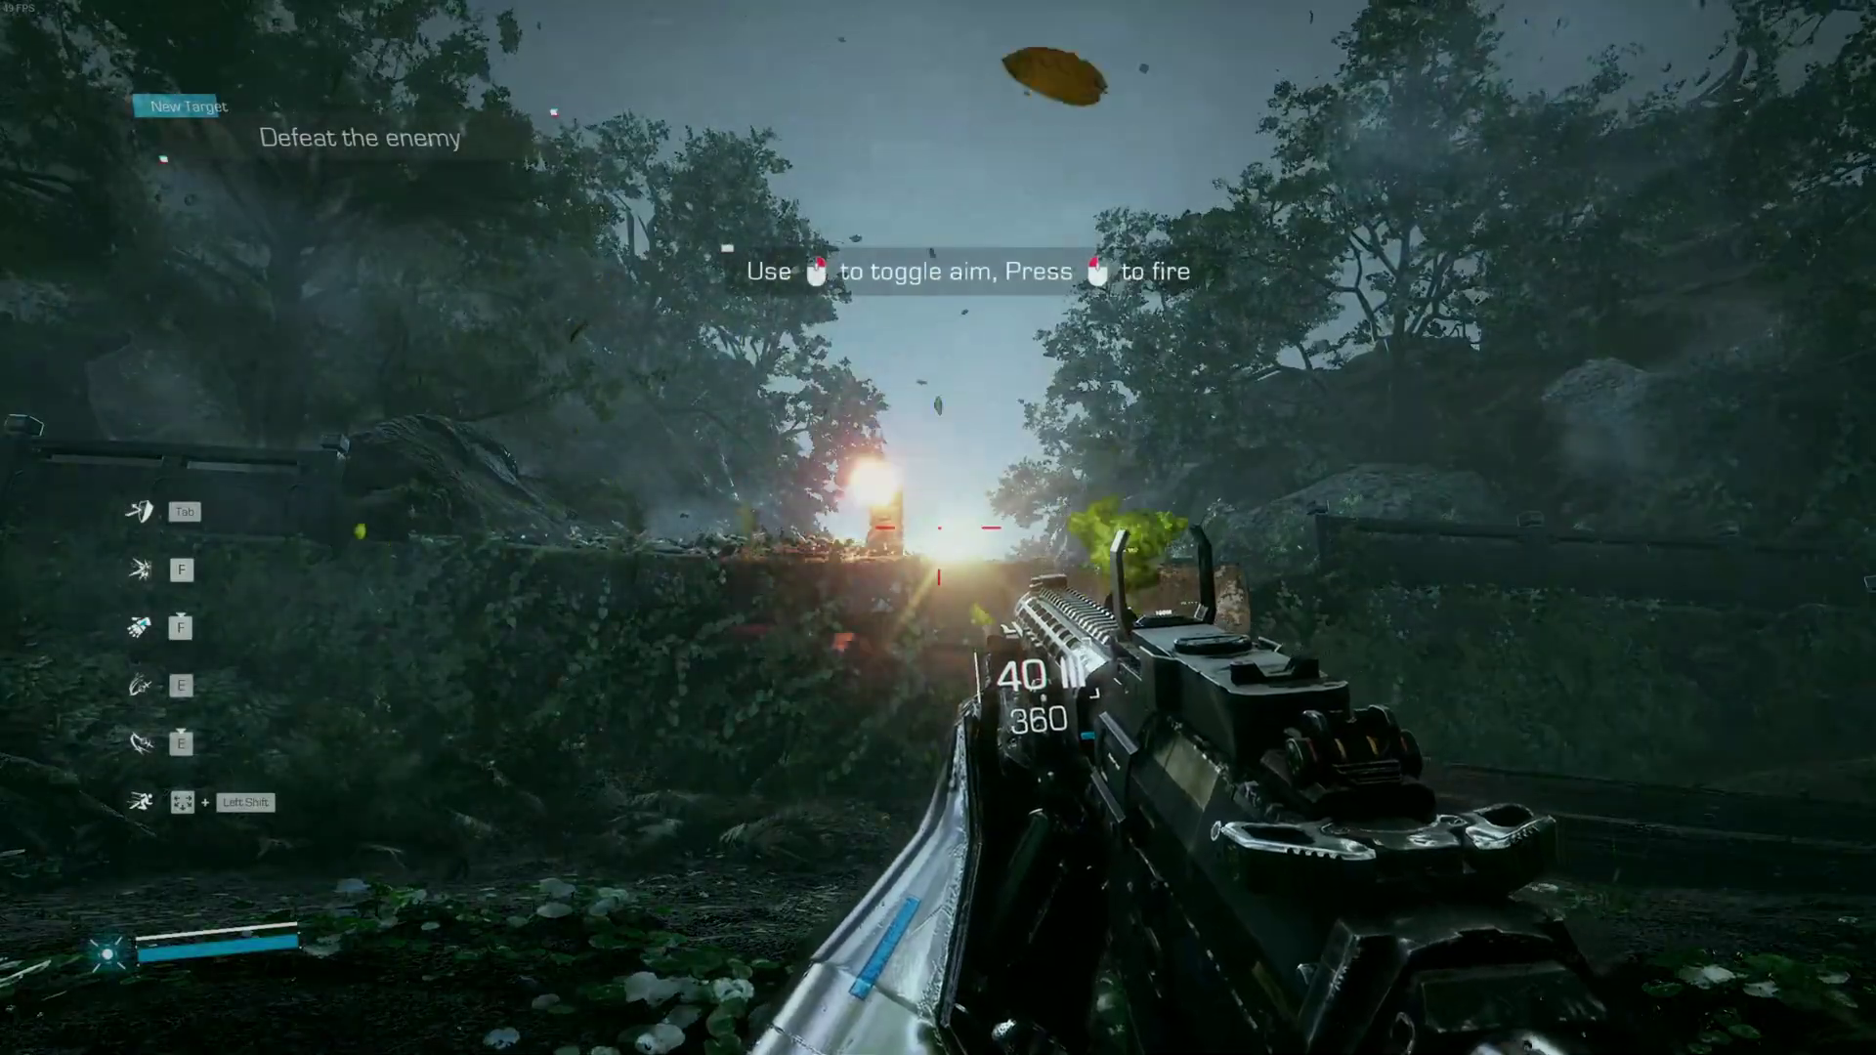
- Shoot the enemy in Bright Memory: Infinite until it is defeated
click(938, 528)
click(939, 528)
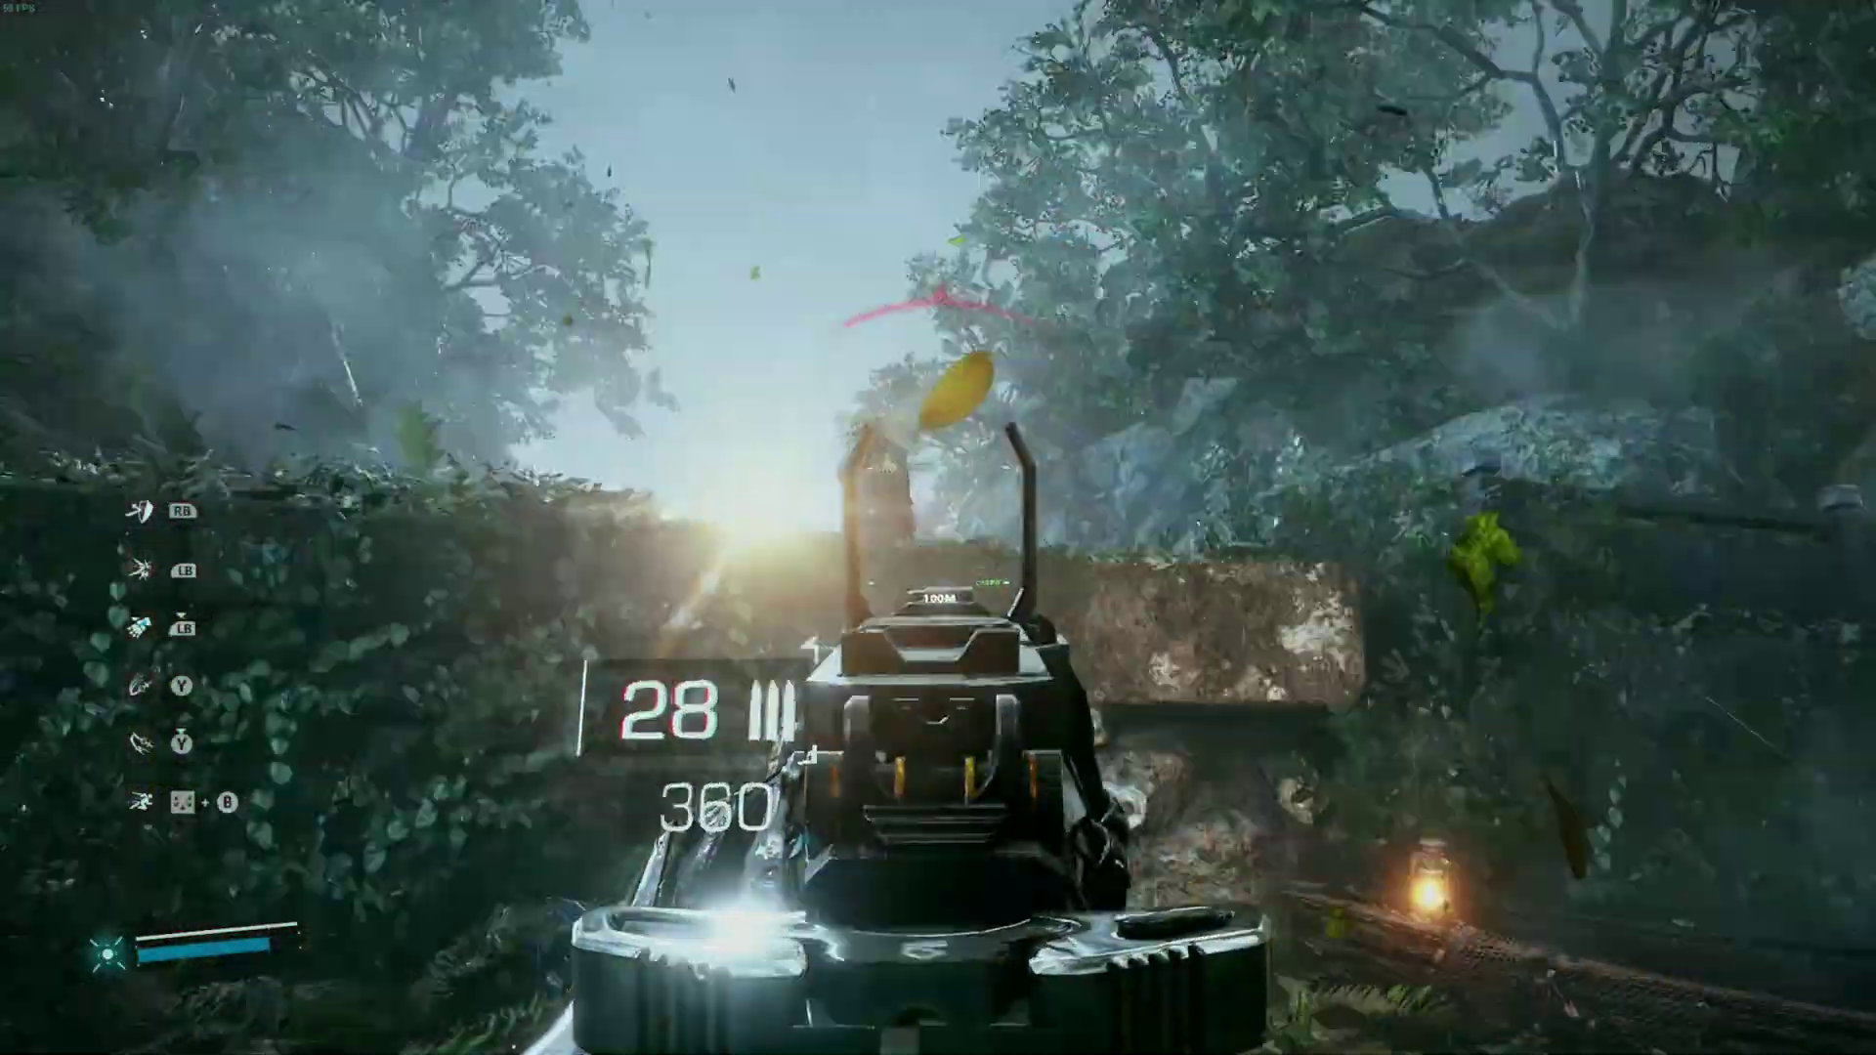
click(938, 528)
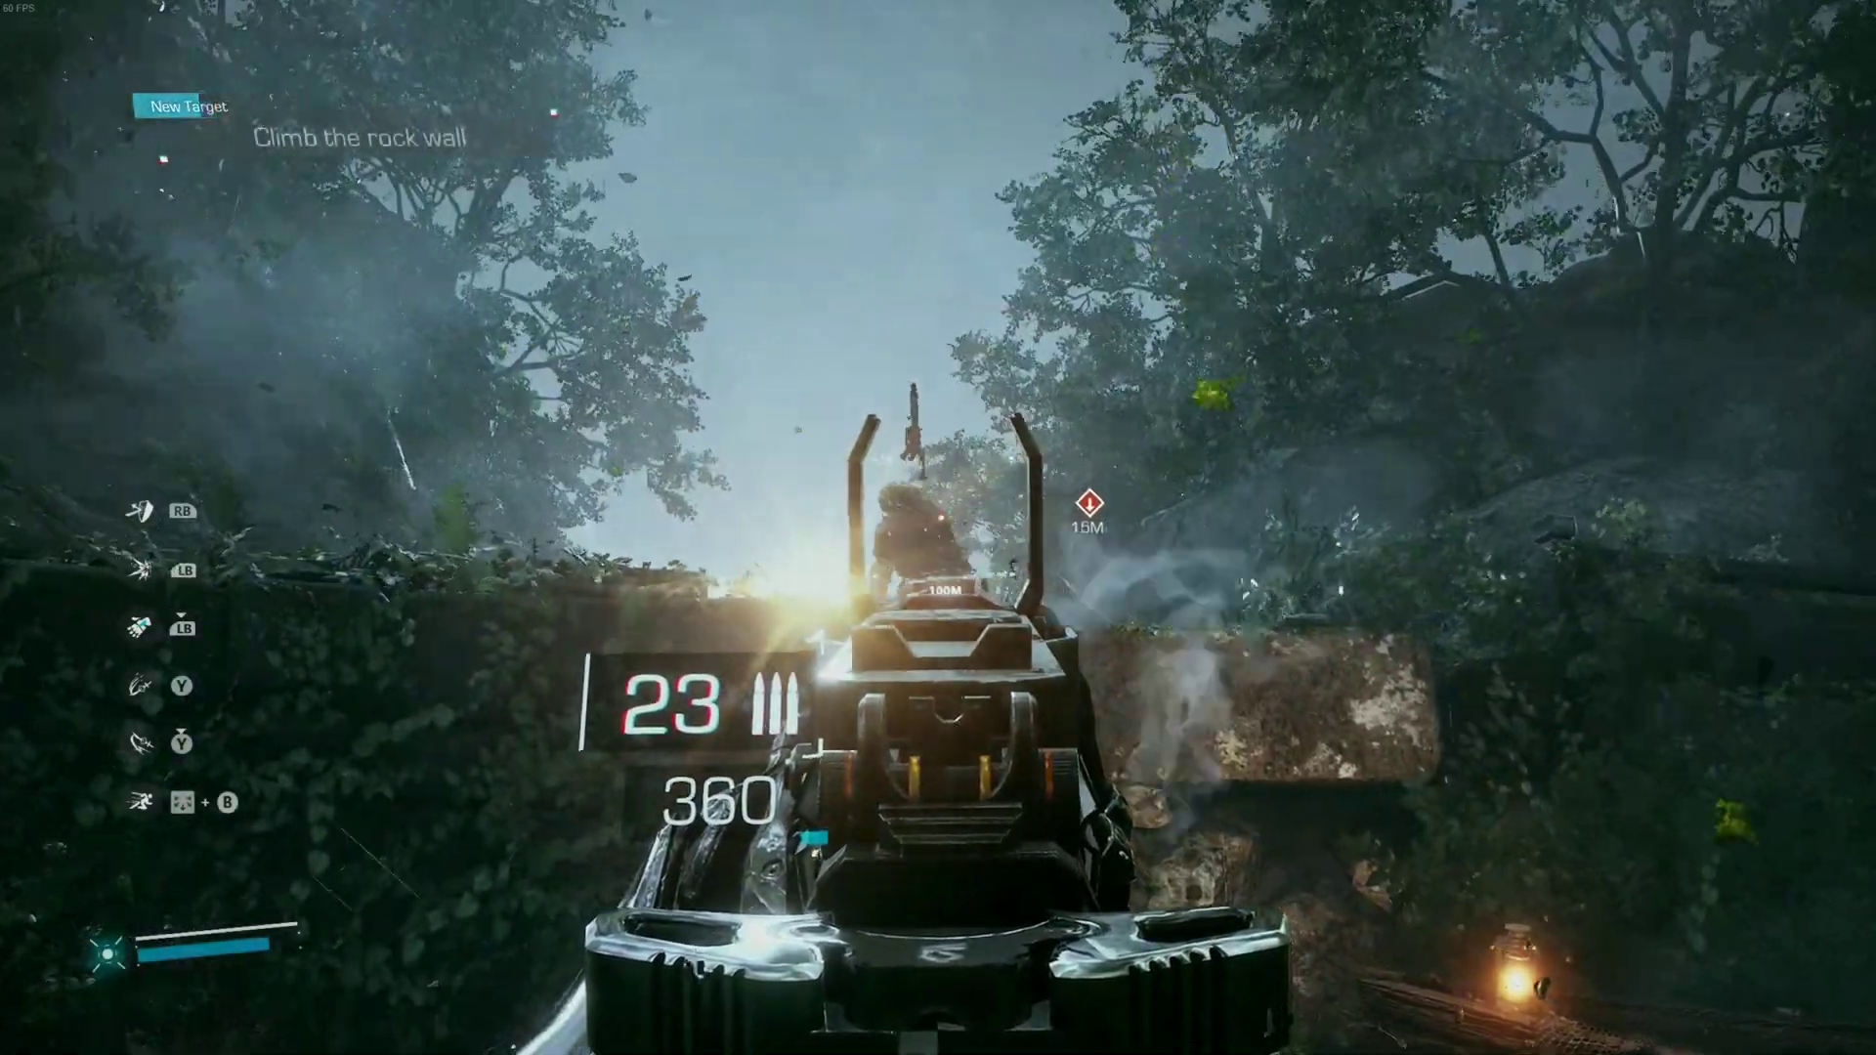
- Climb the rock wall, then follow the ravine up the stone stairs to the cliff edge
key(w)
key(space)
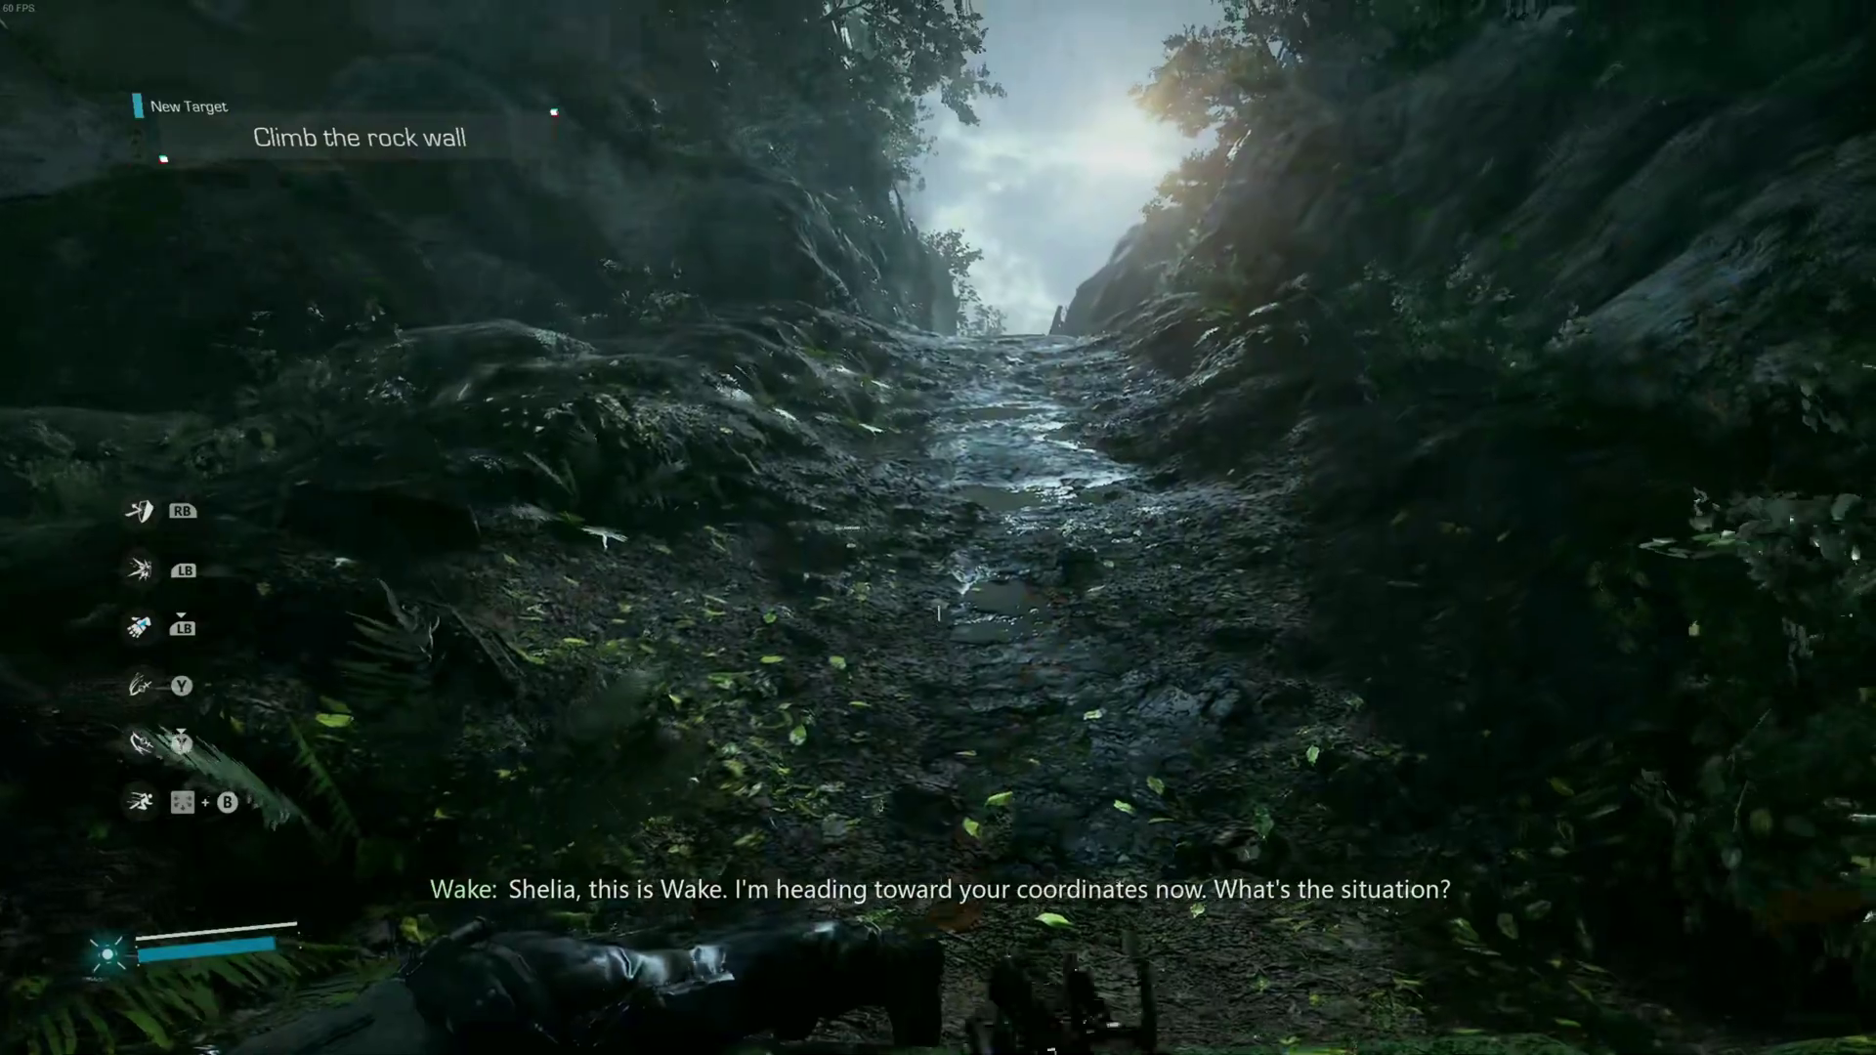
key(w)
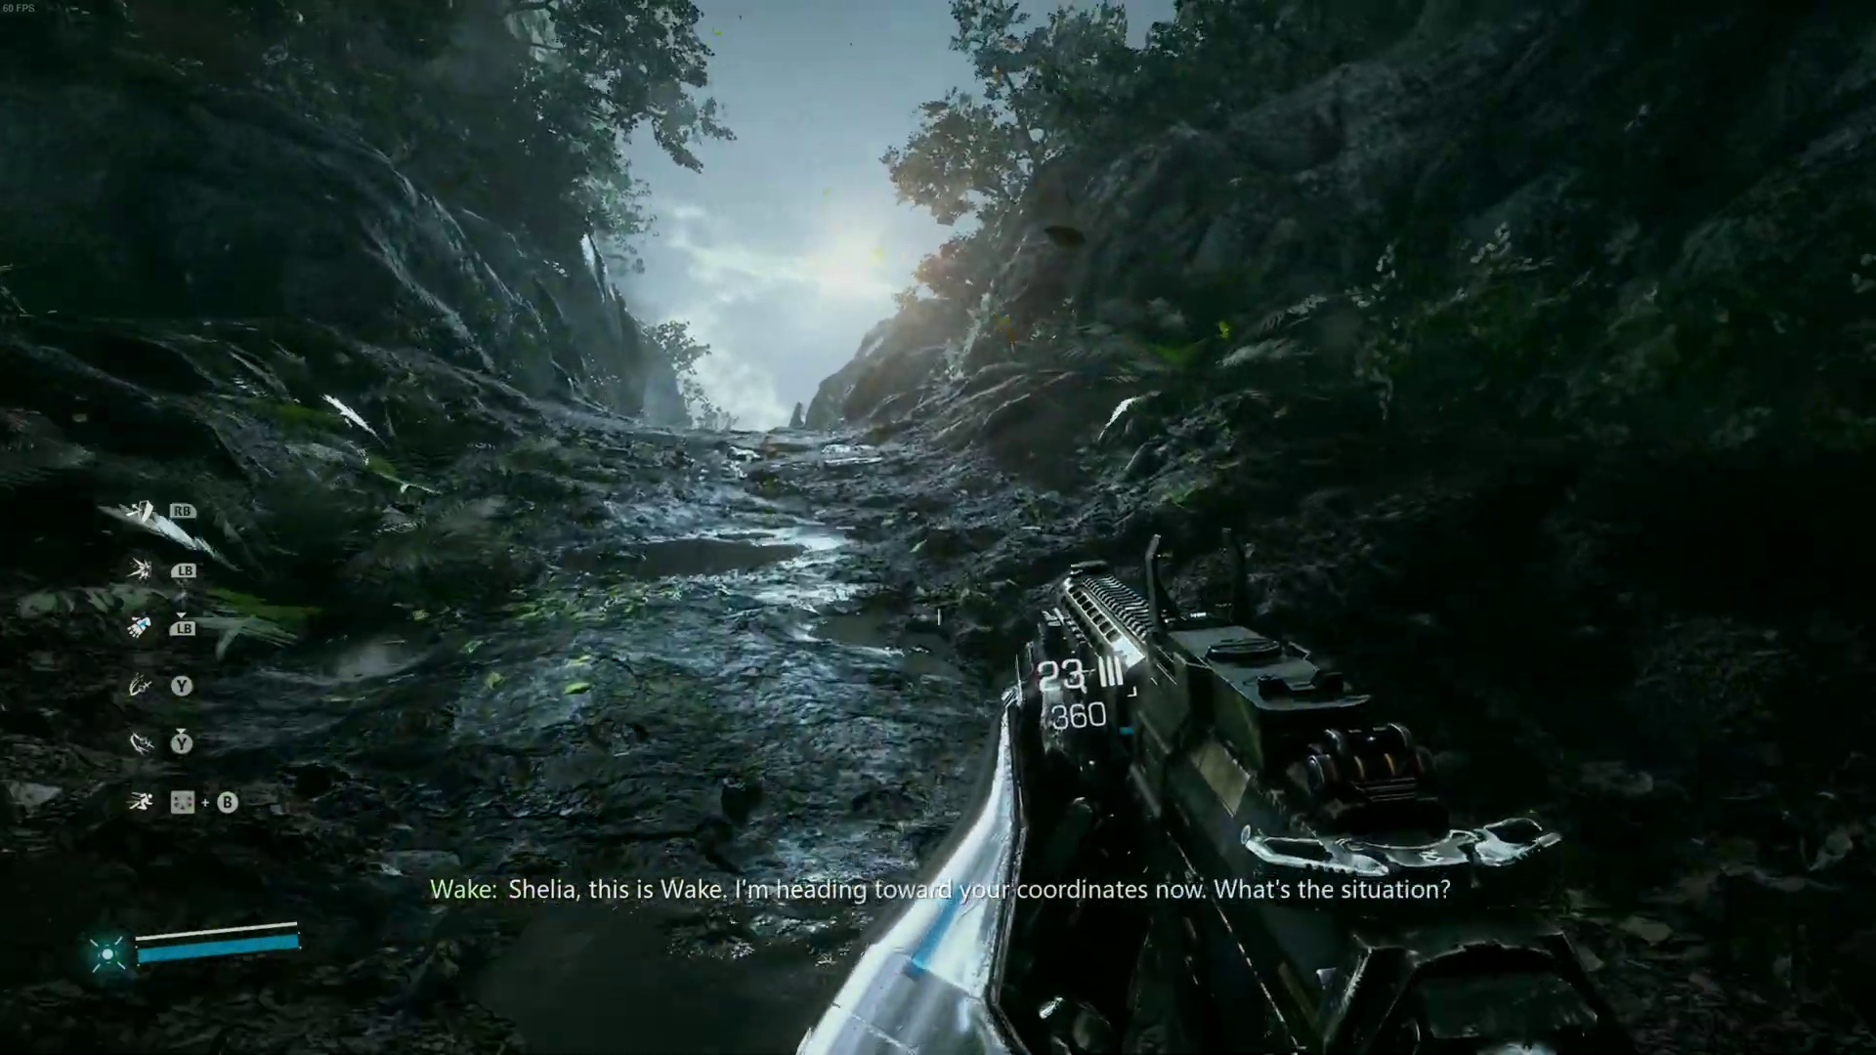
key(w)
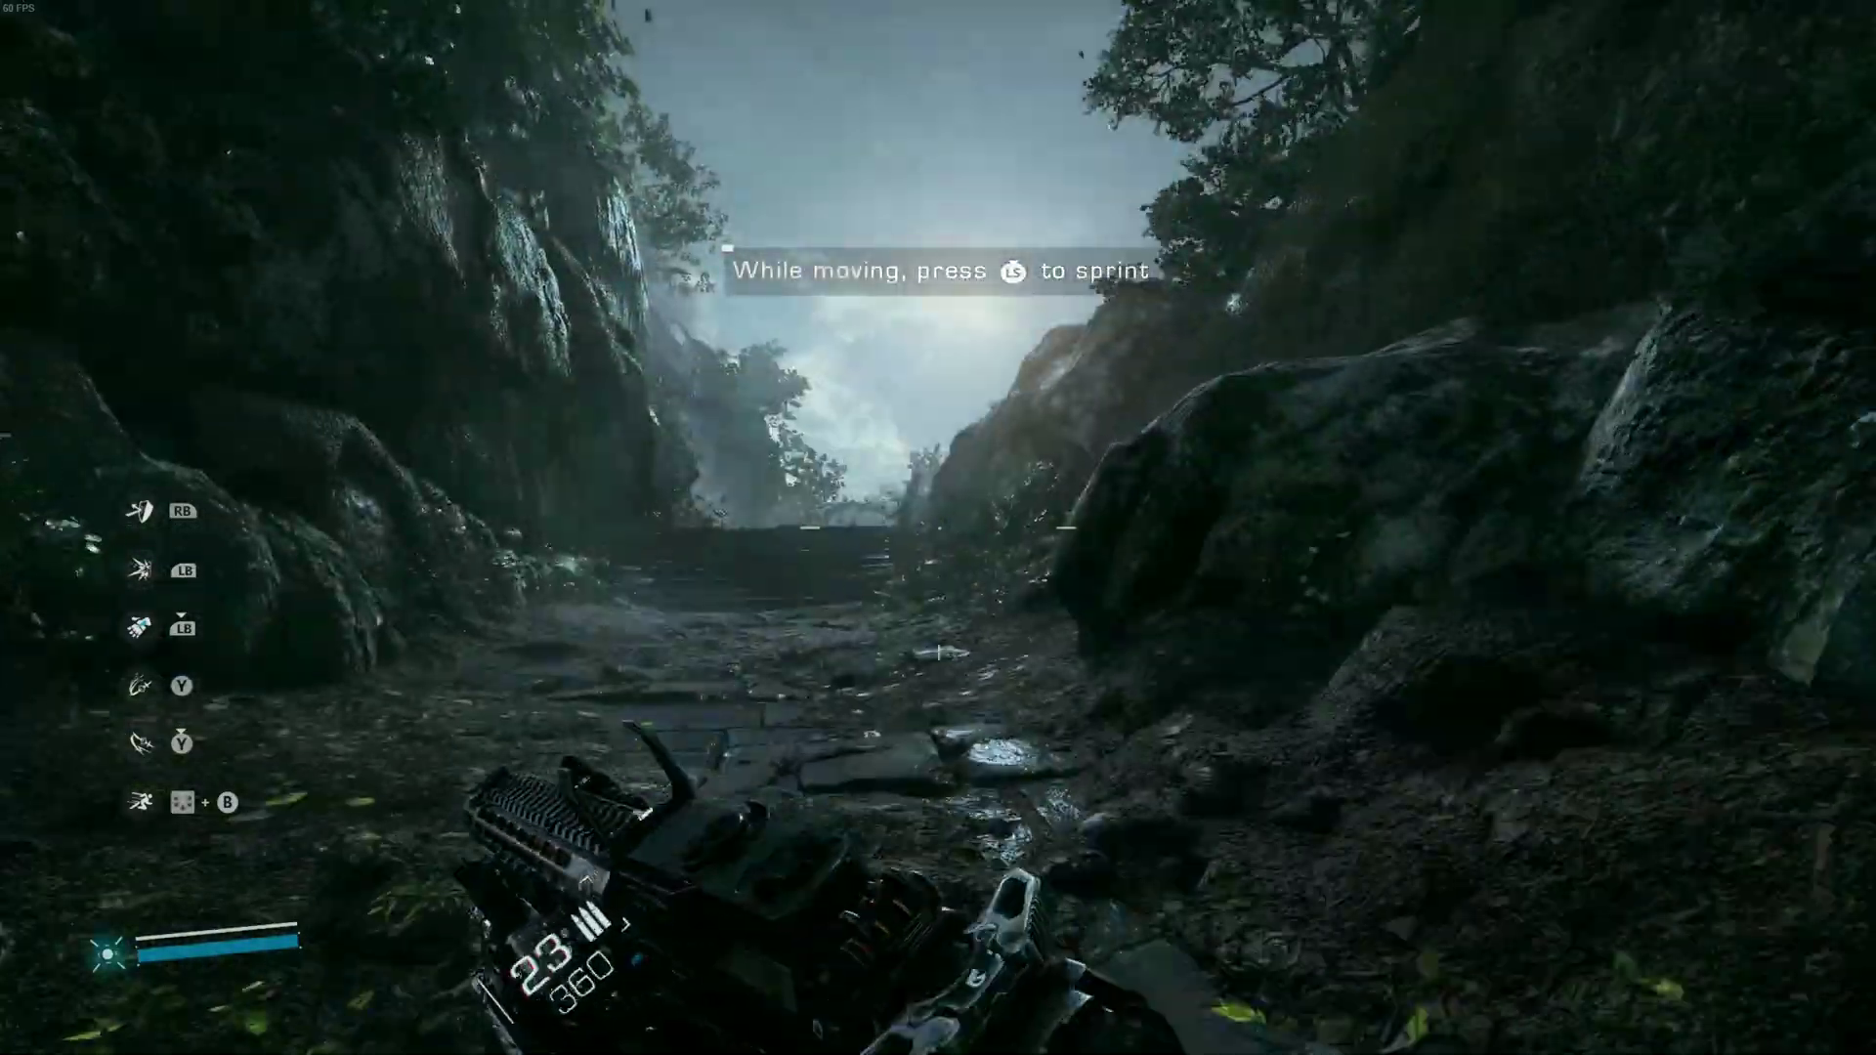
key(w)
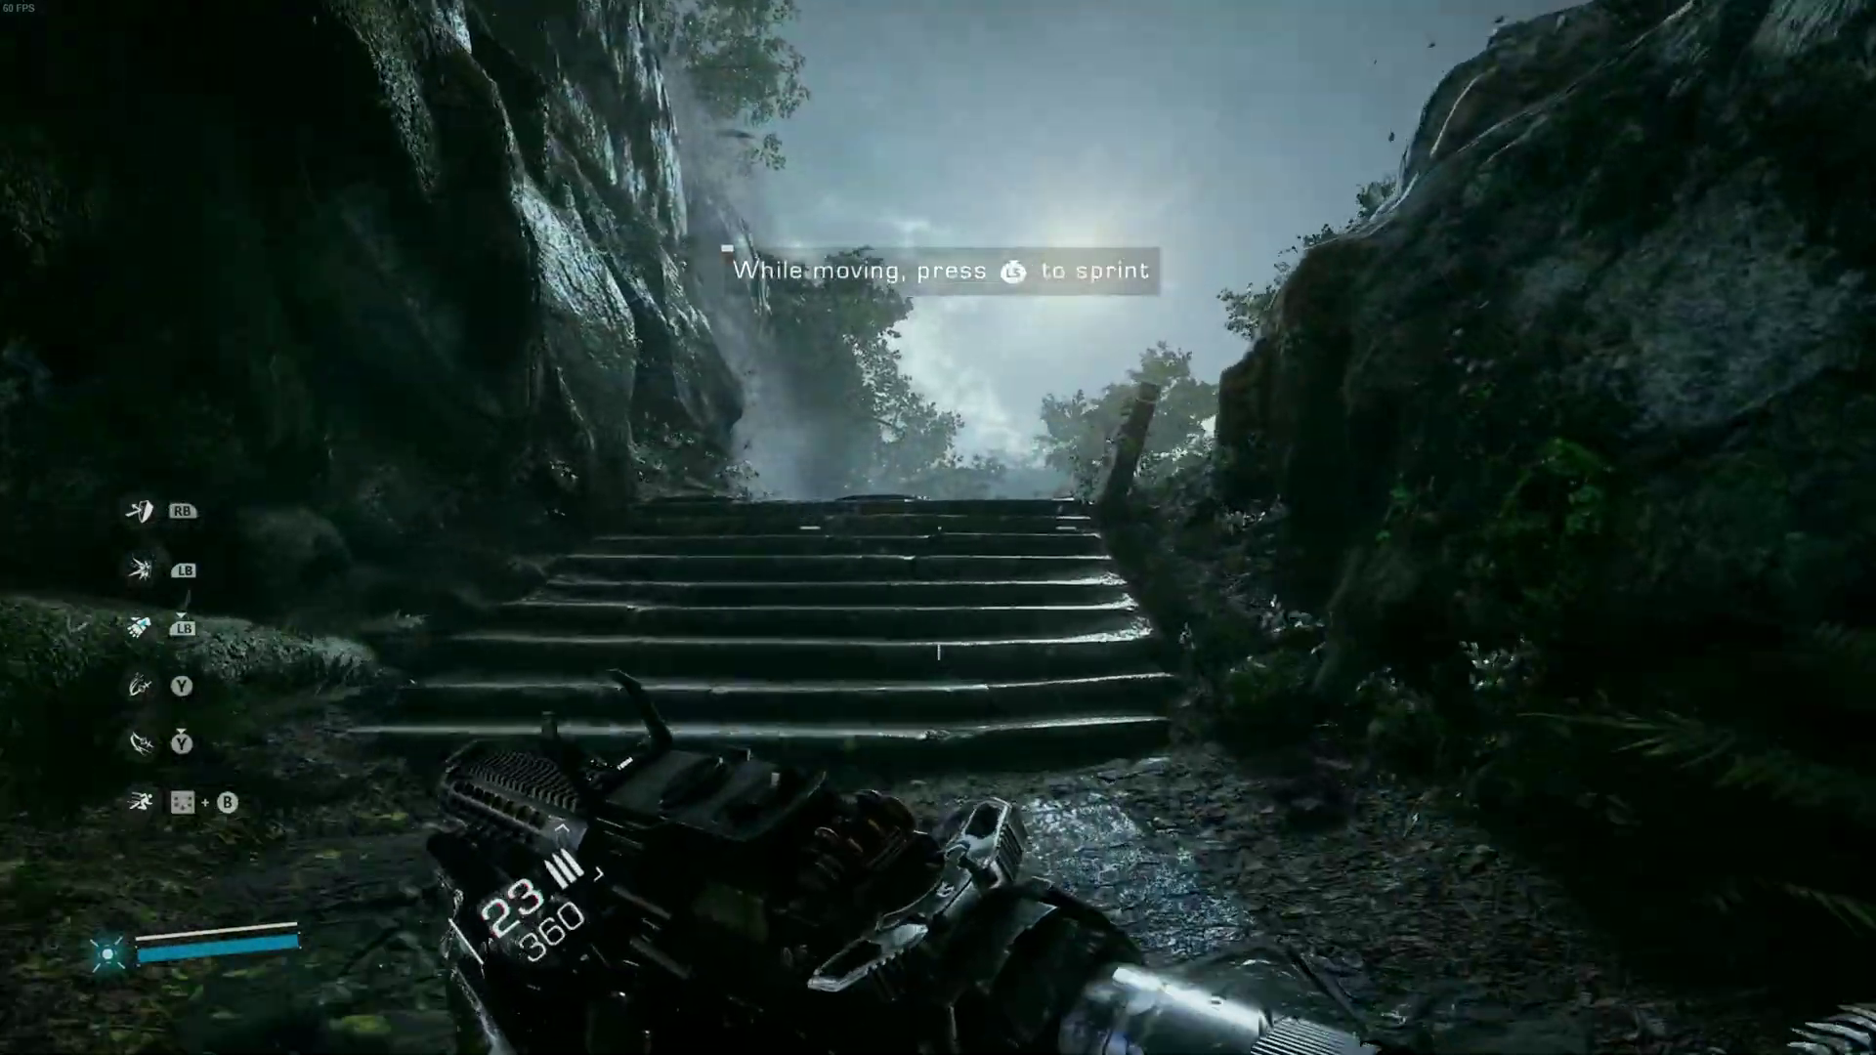
key(w)
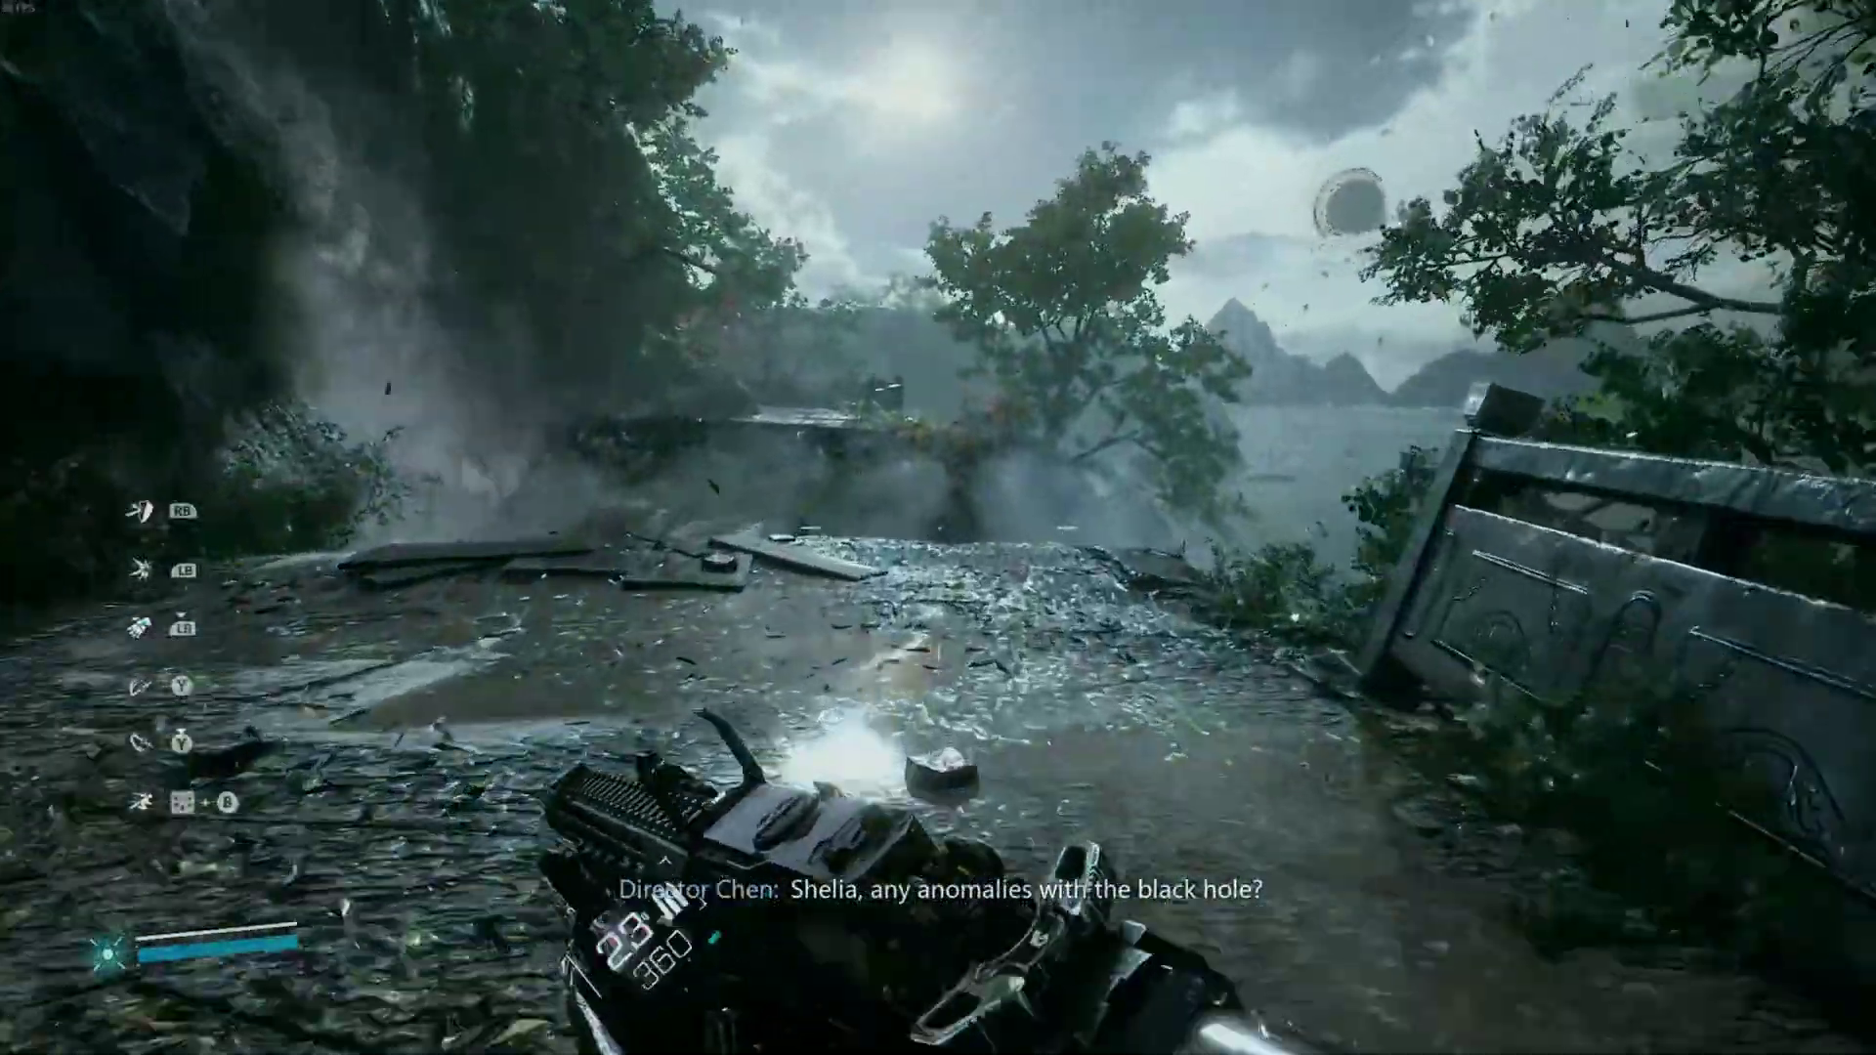
key(w)
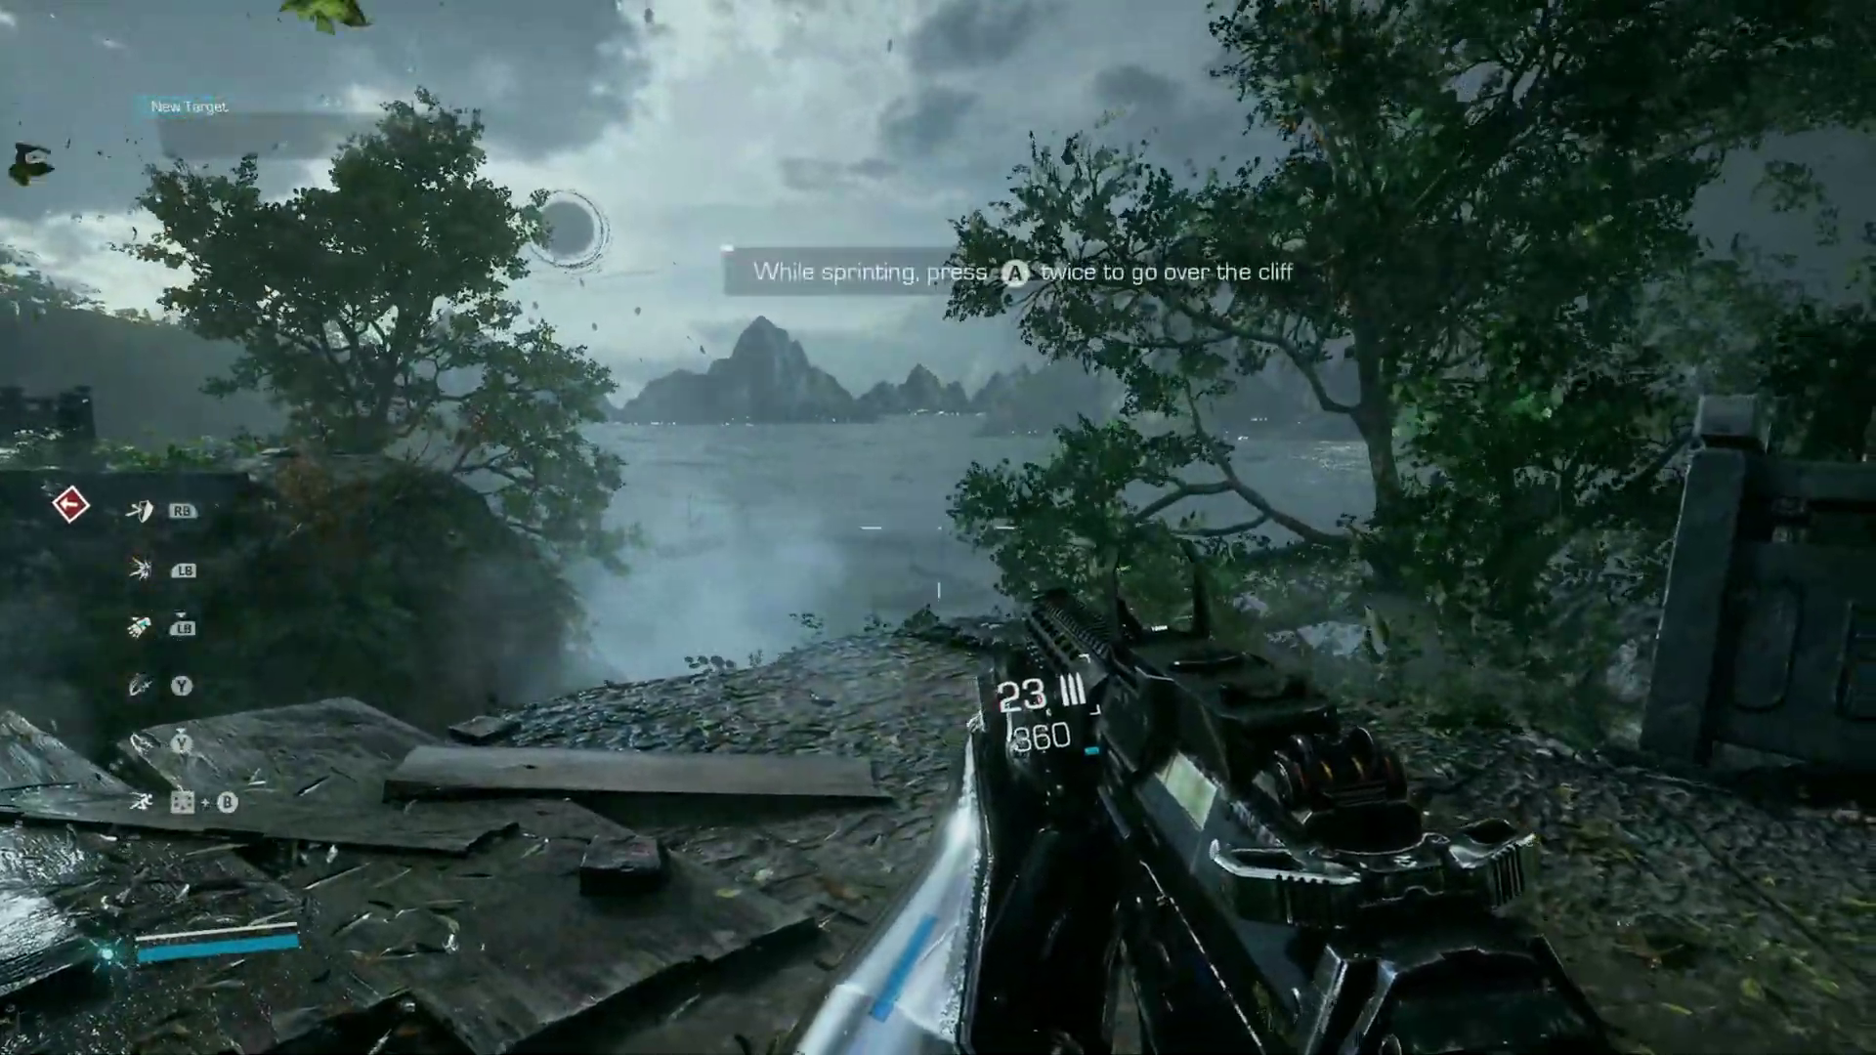